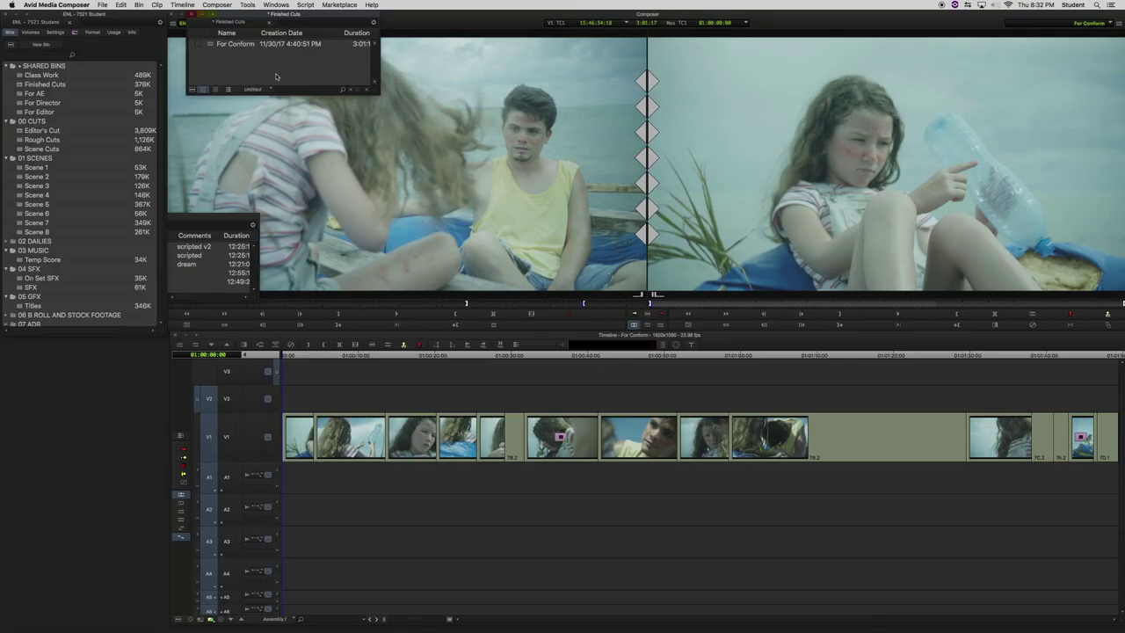
Start exporting the For Conform sequence to a file with the Send To QT Movie preset.
{"action": "left_click", "coordinate": [209, 49]}
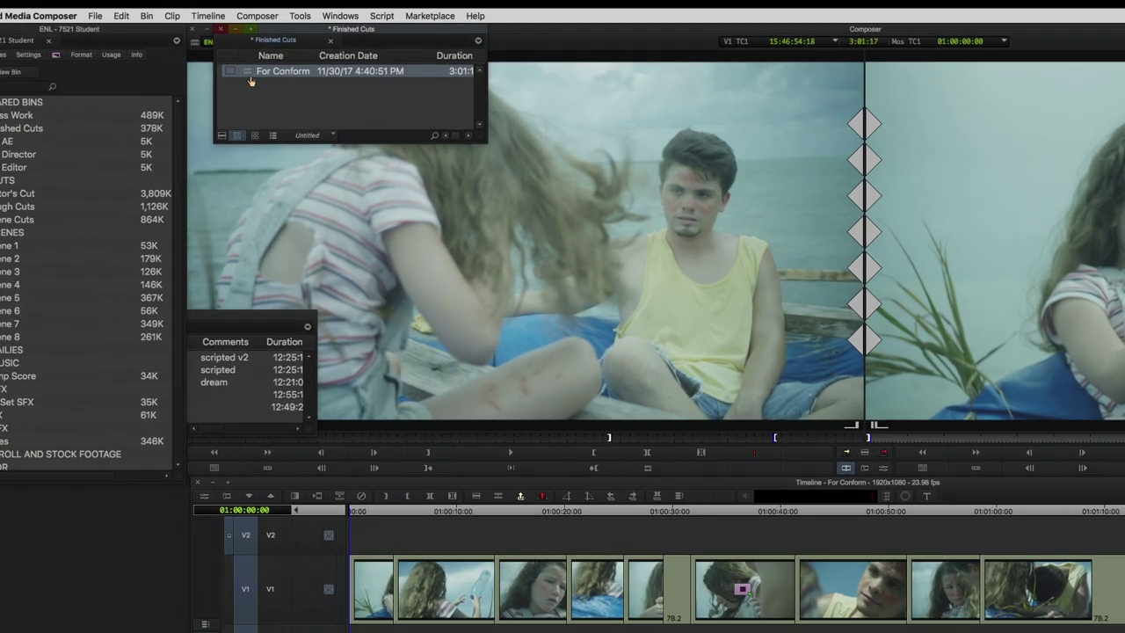
{"action": "right_click", "coordinate": [251, 81]}
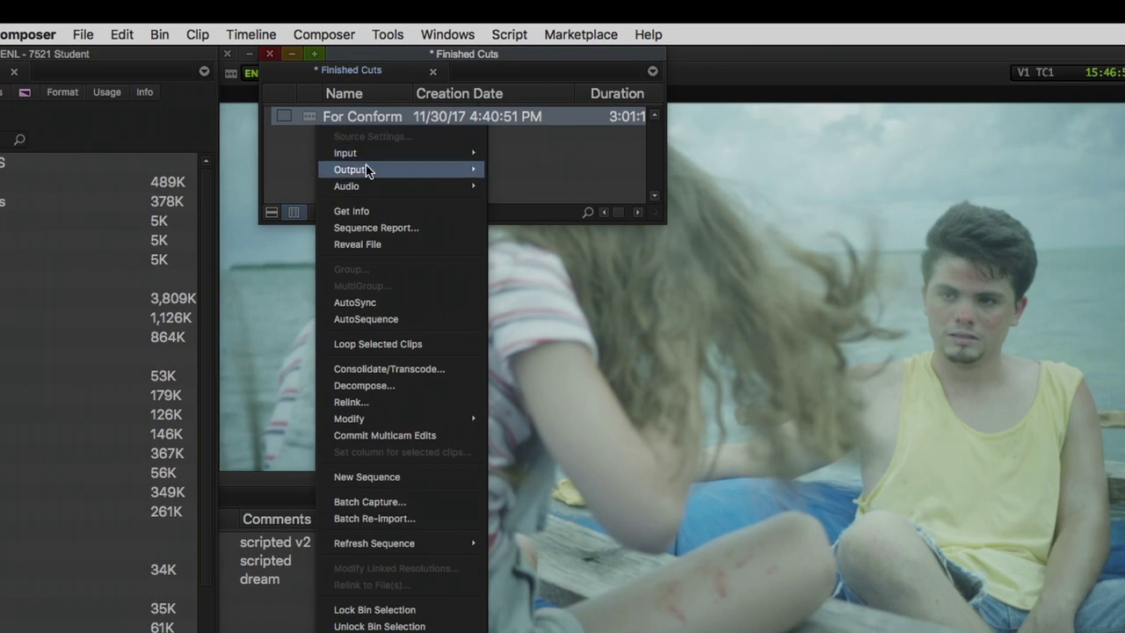
{"action": "mouse_move", "coordinate": [338, 110]}
{"action": "left_click", "coordinate": [536, 204]}
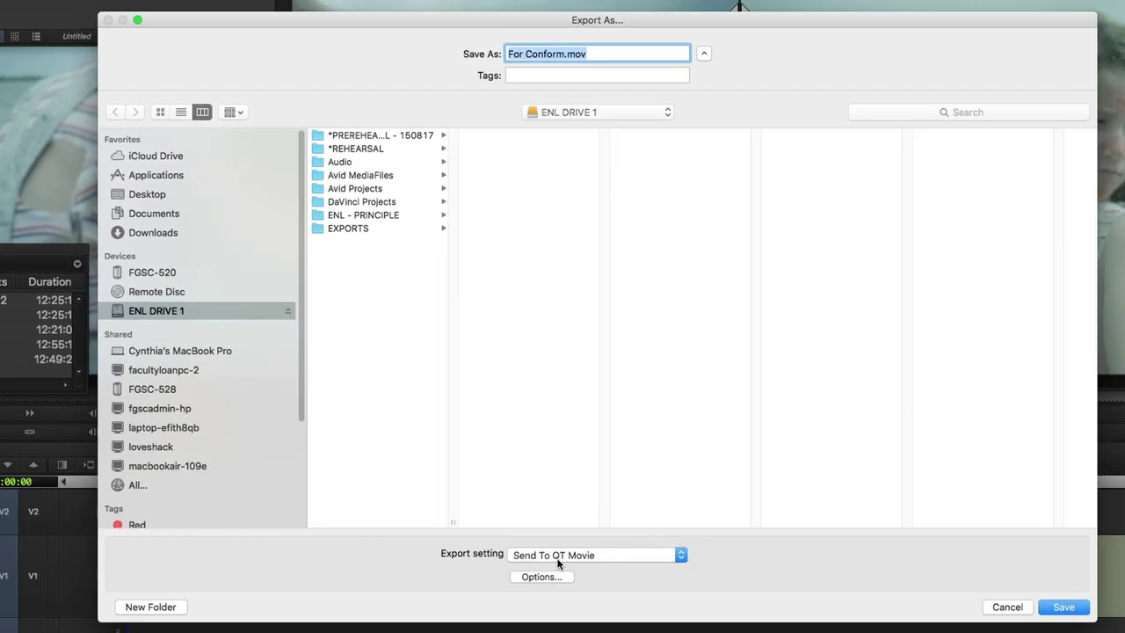
{"action": "left_click", "coordinate": [545, 555]}
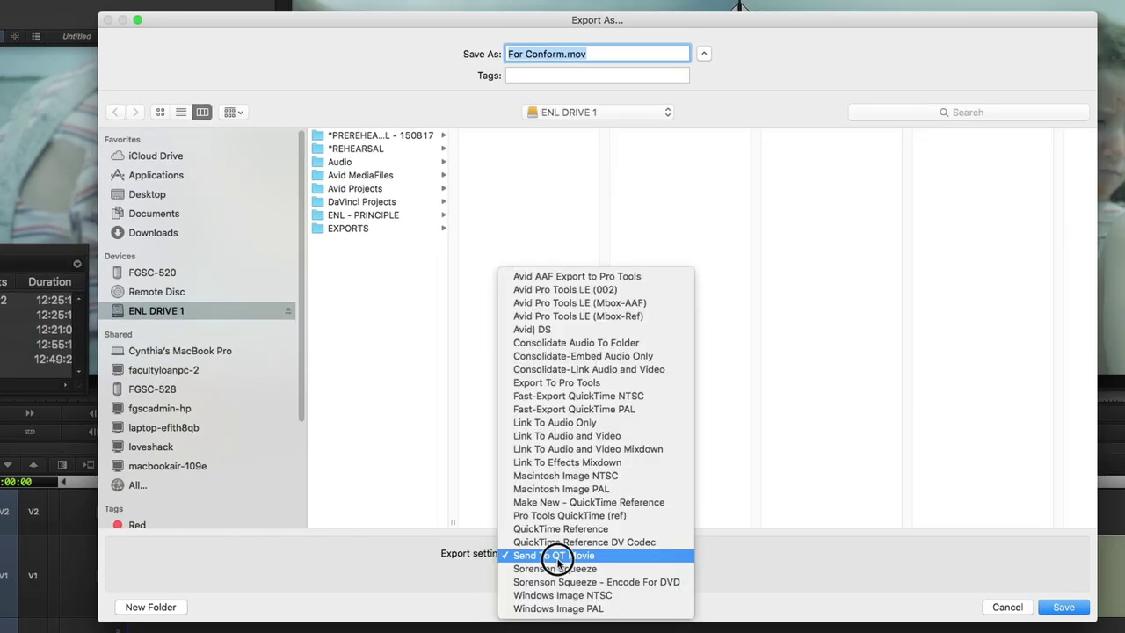
{"action": "left_click", "coordinate": [552, 567]}
In the QuickTime options, ignore marks, disable Avid codecs and choose 16:9 square pixel.
{"action": "left_click", "coordinate": [556, 577]}
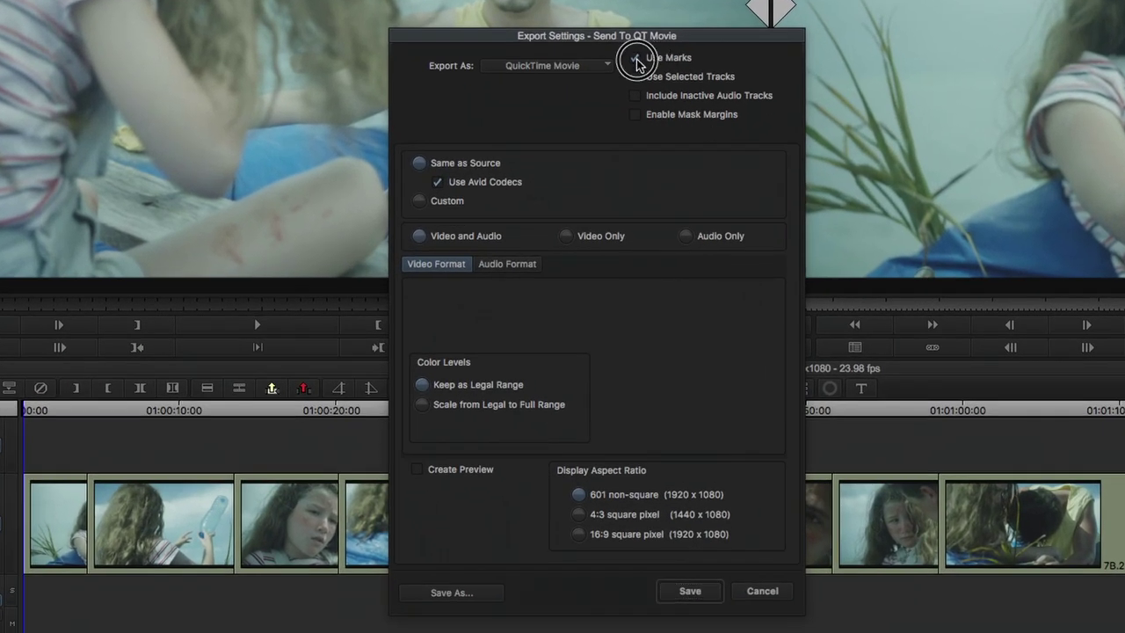
{"action": "left_click", "coordinate": [633, 195]}
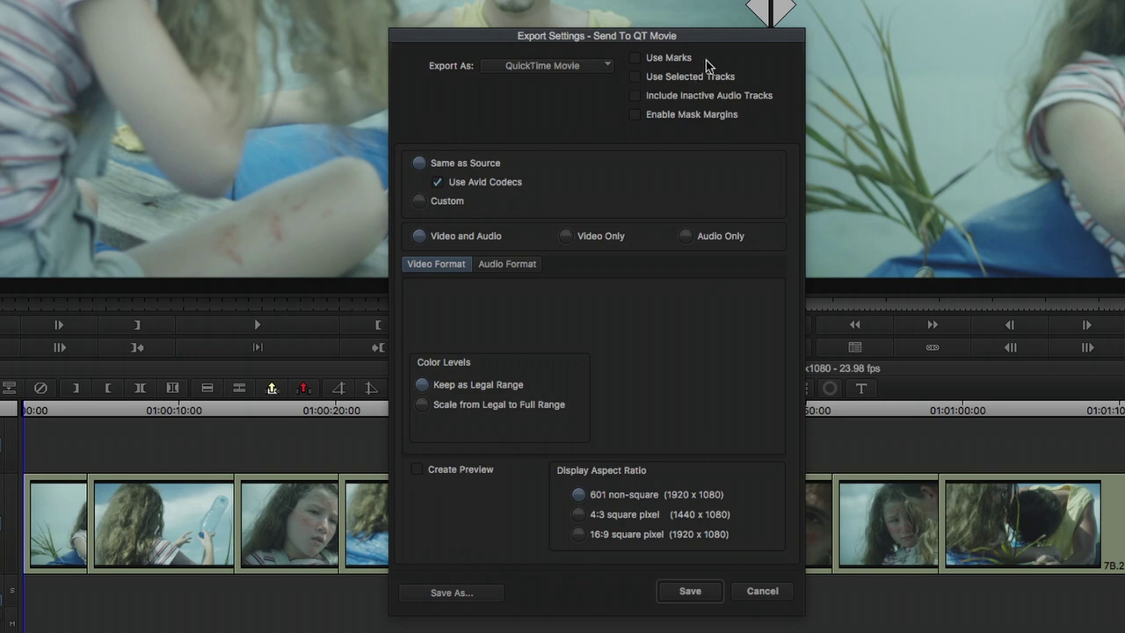
{"action": "left_click", "coordinate": [438, 183]}
{"action": "left_click", "coordinate": [578, 535]}
Save the export settings and export For Conform.mov into EXPORTS on ENL DRIVE 1.
{"action": "left_click", "coordinate": [690, 591]}
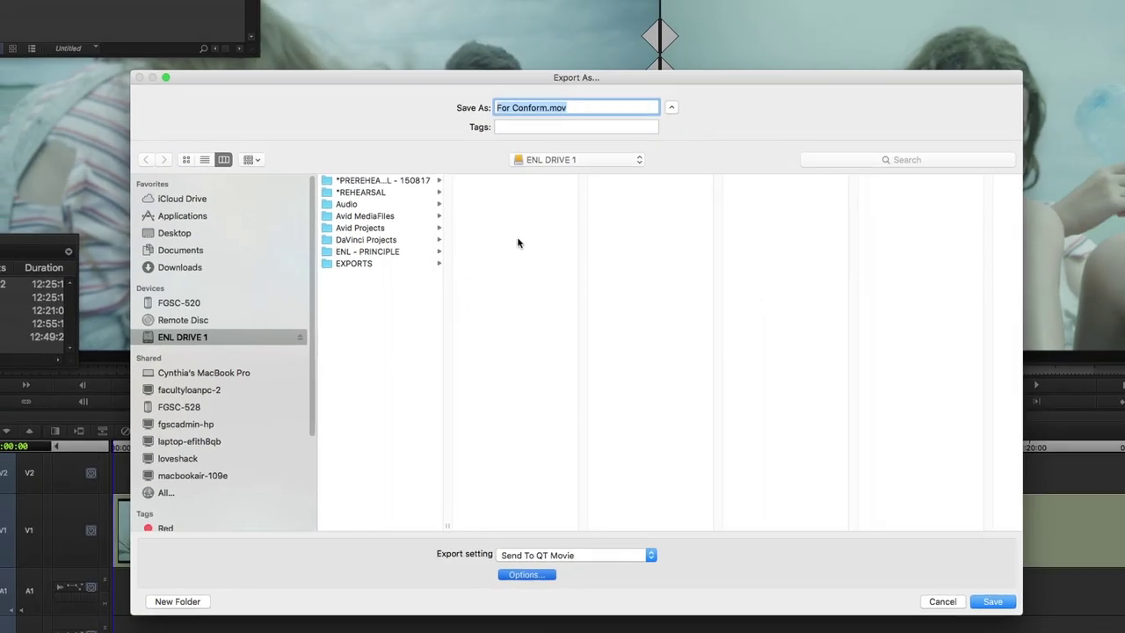
{"action": "left_click", "coordinate": [372, 264]}
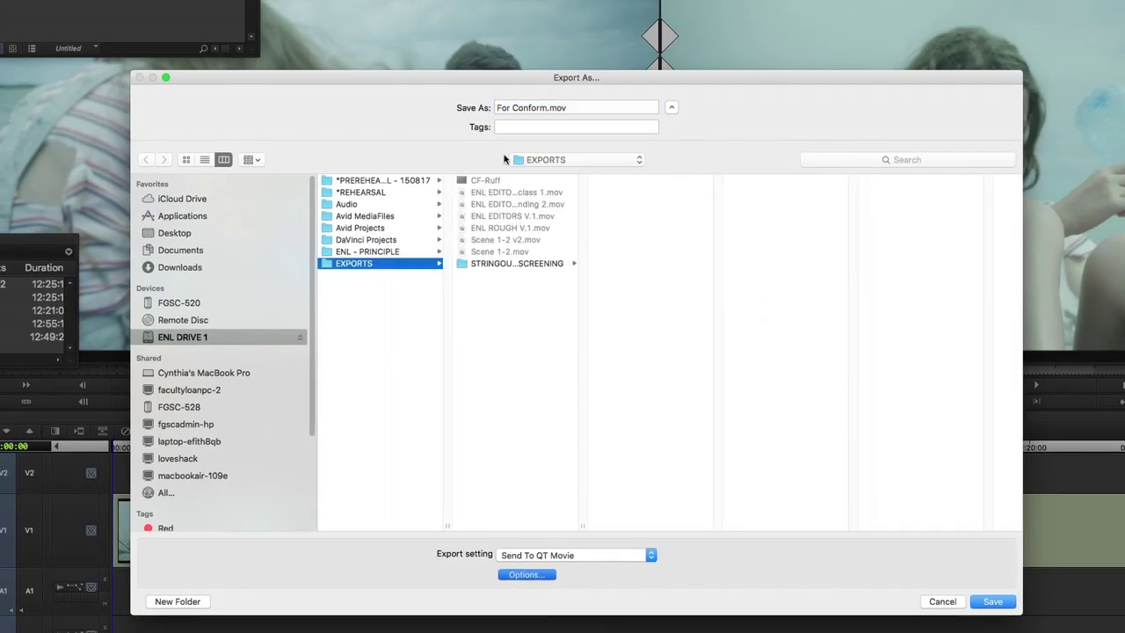
{"action": "left_click", "coordinate": [572, 107]}
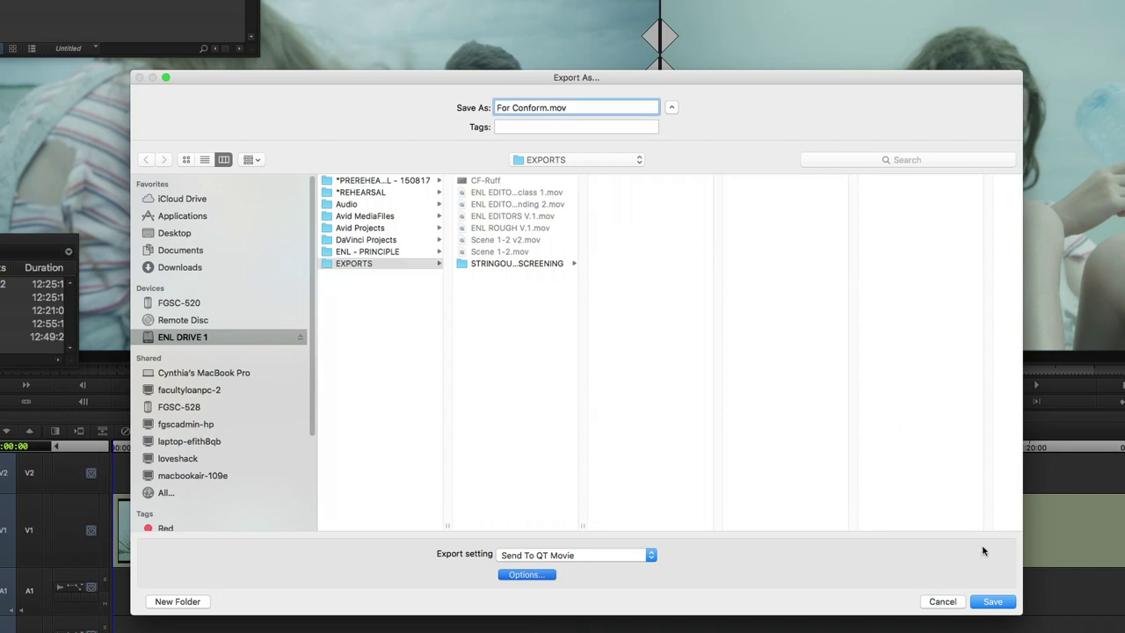
{"action": "left_click", "coordinate": [994, 602]}
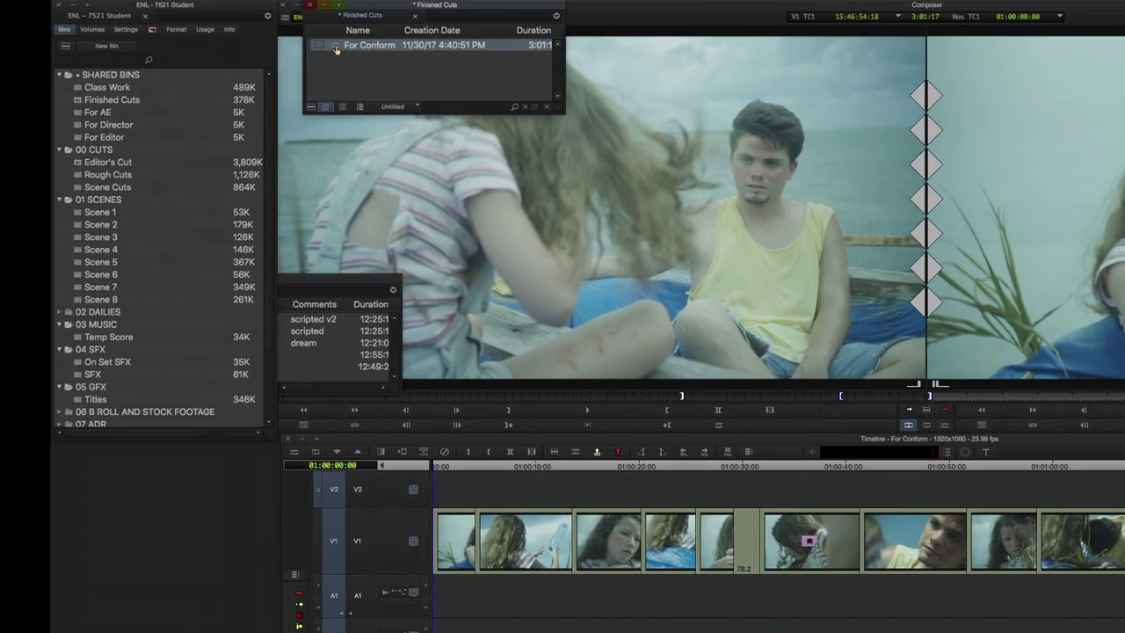
Start another export of For Conform using the Avid AAF Export to Pro Tools preset.
{"action": "right_click", "coordinate": [335, 48]}
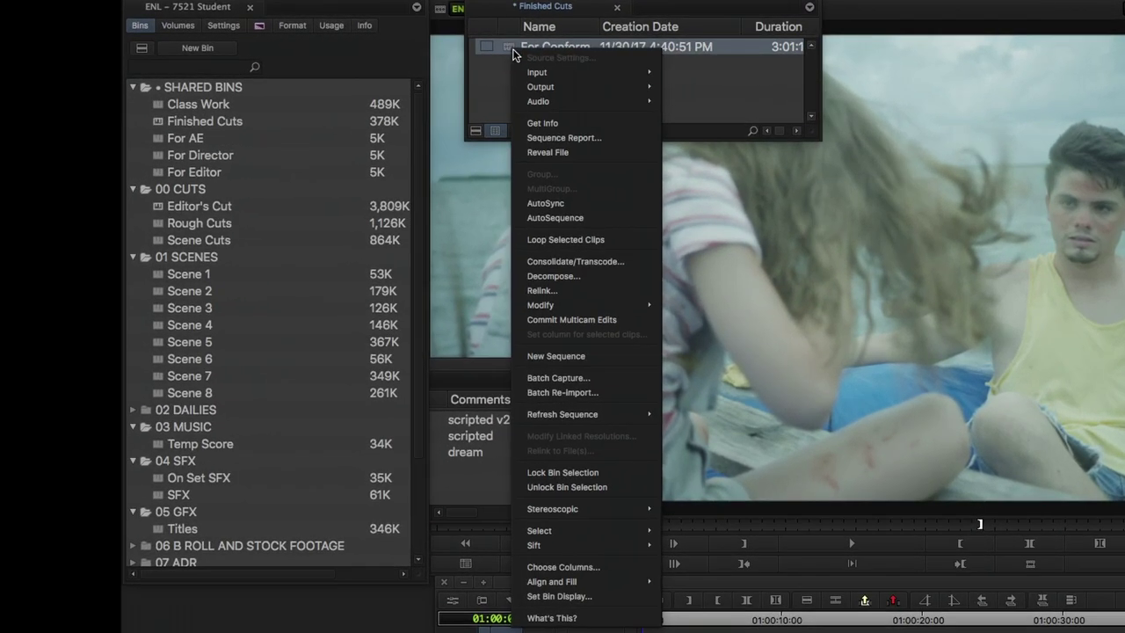
{"action": "mouse_move", "coordinate": [414, 81]}
{"action": "left_click", "coordinate": [702, 117]}
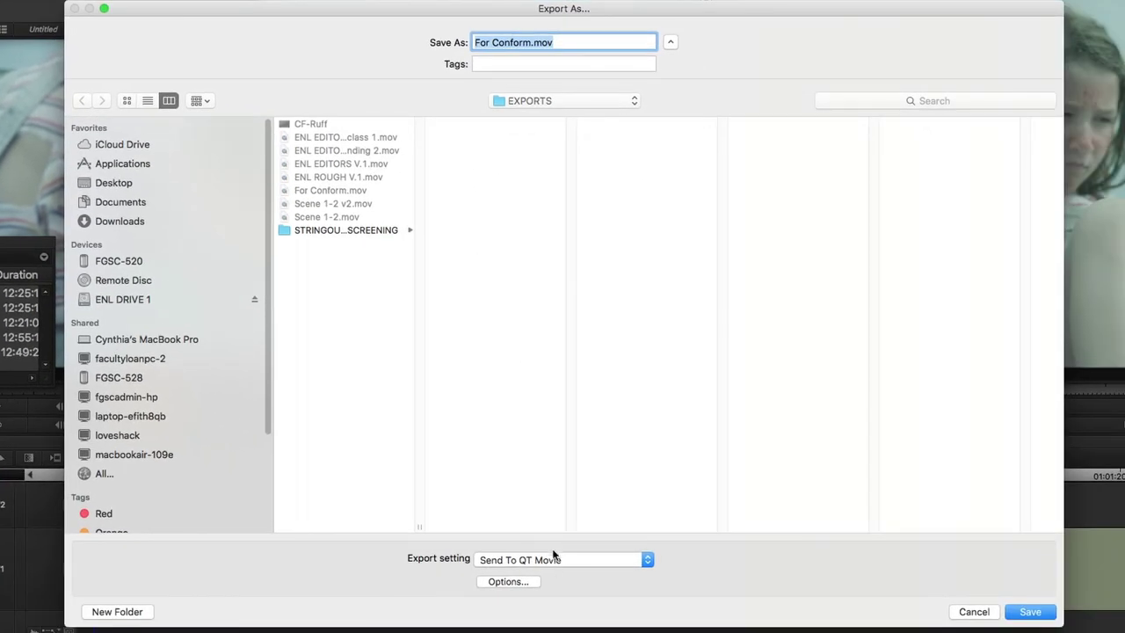
{"action": "left_click", "coordinate": [554, 559]}
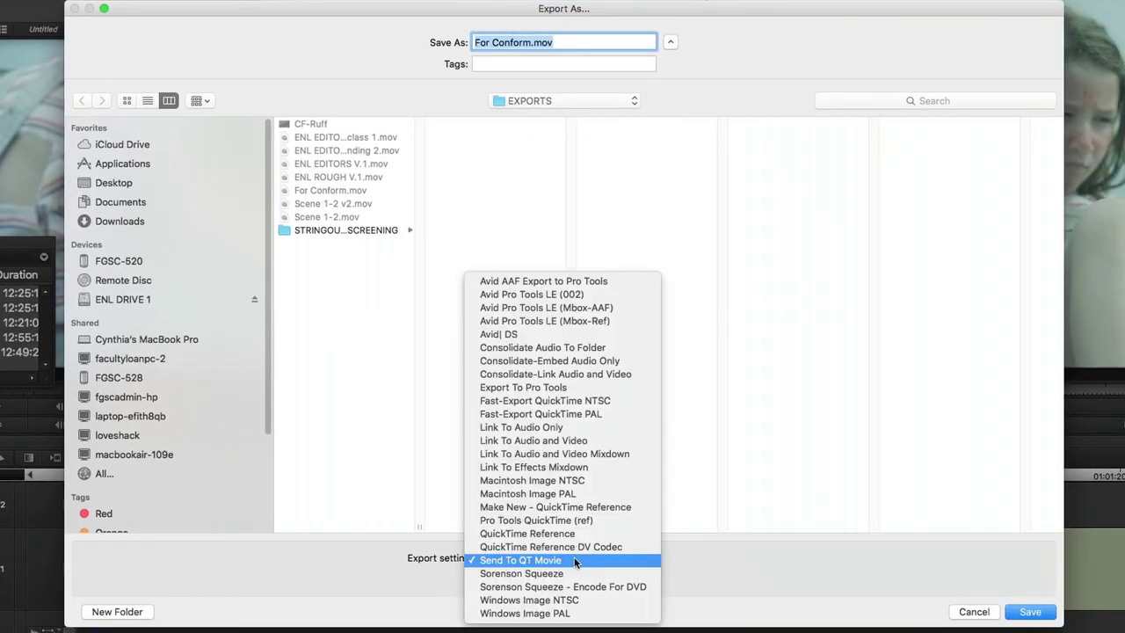
{"action": "left_click", "coordinate": [524, 280]}
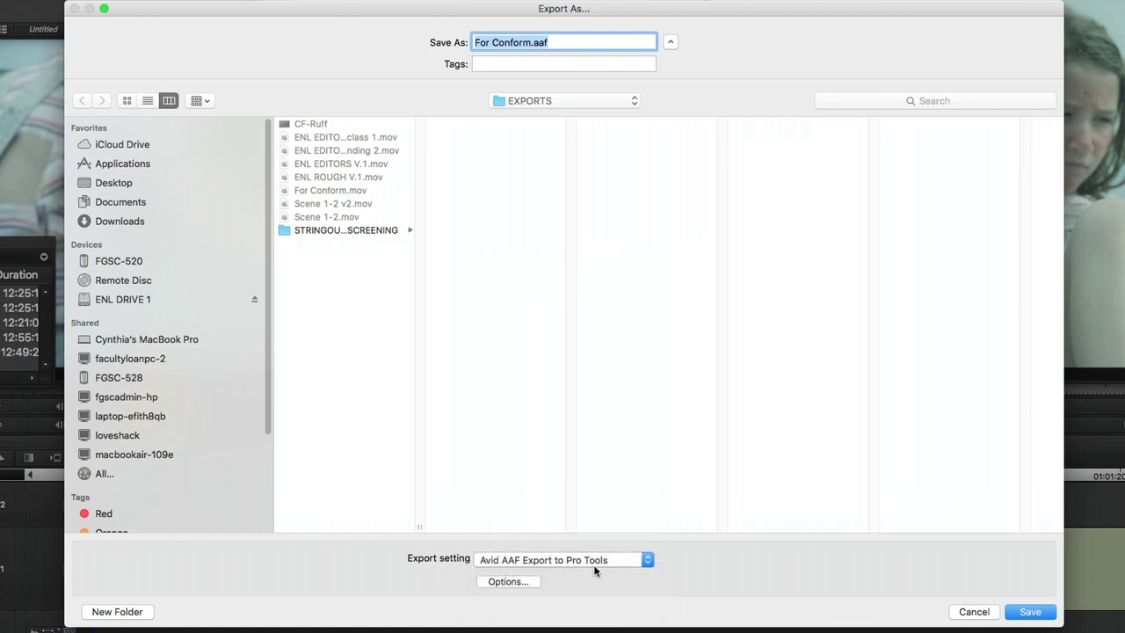
Keep AAF as the export format and save For Conform.aaf into EXPORTS.
{"action": "left_click", "coordinate": [510, 582]}
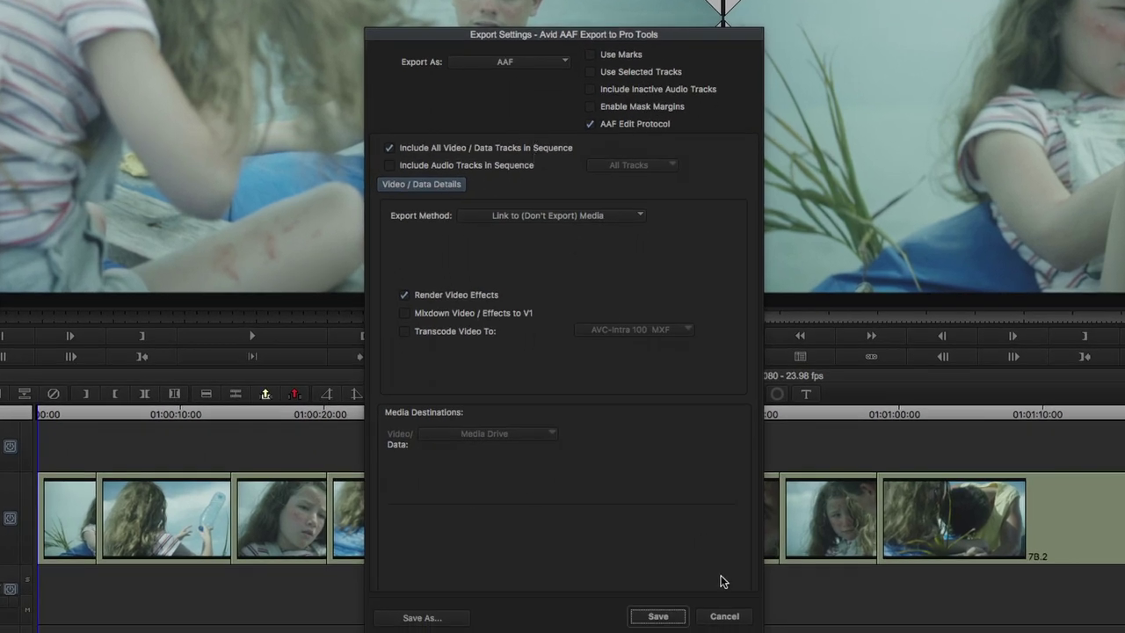
{"action": "left_click", "coordinate": [538, 65]}
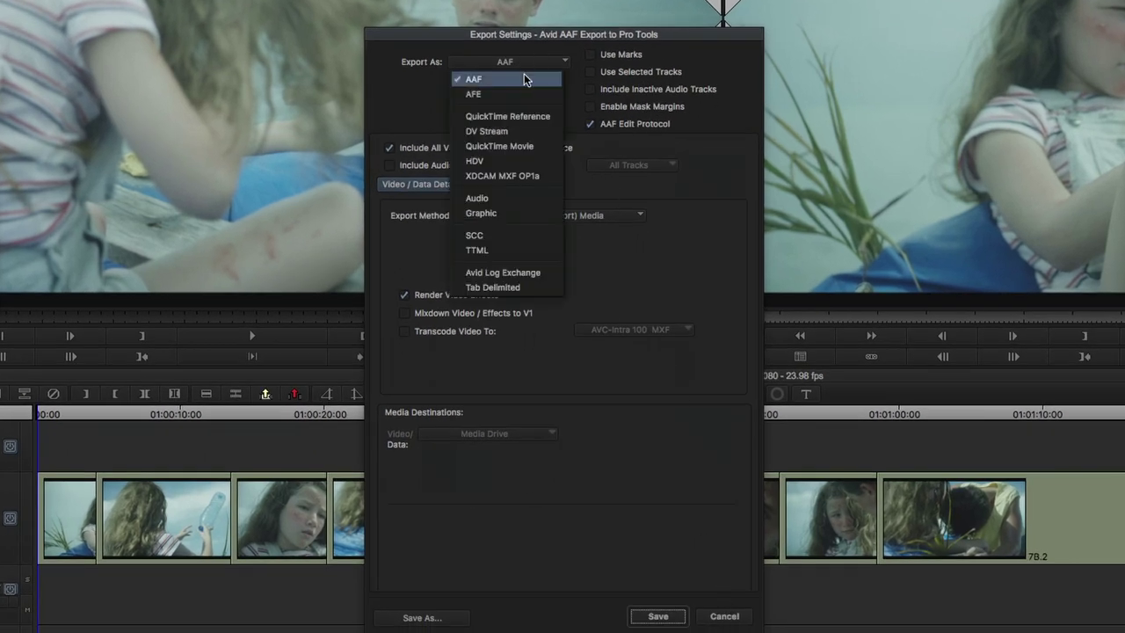
{"action": "left_click", "coordinate": [524, 77]}
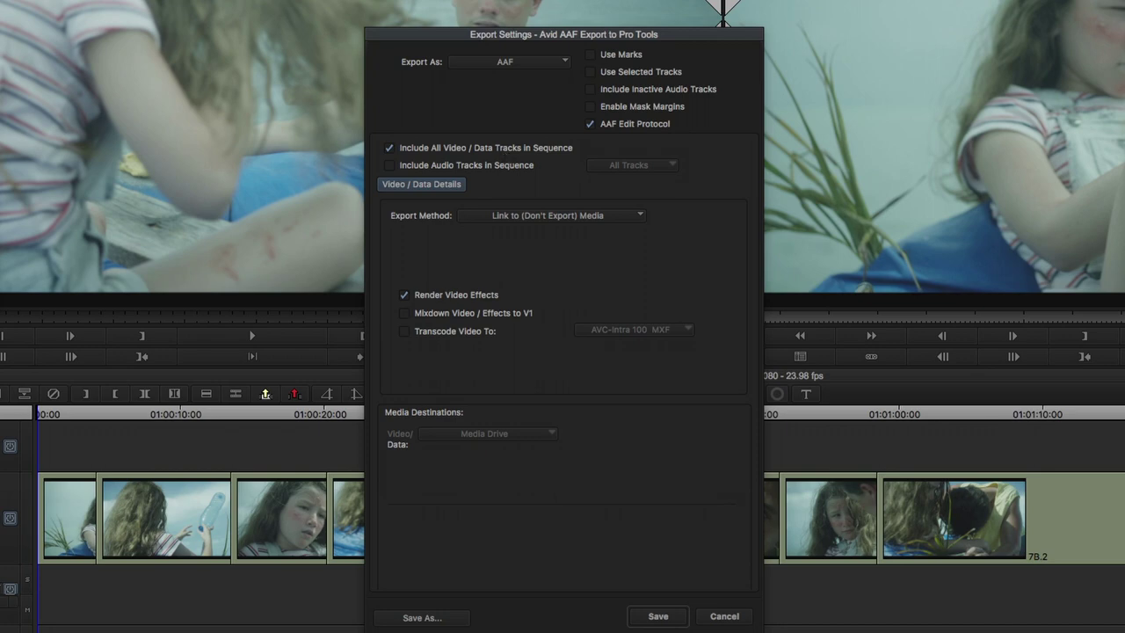
{"action": "left_click", "coordinate": [658, 616]}
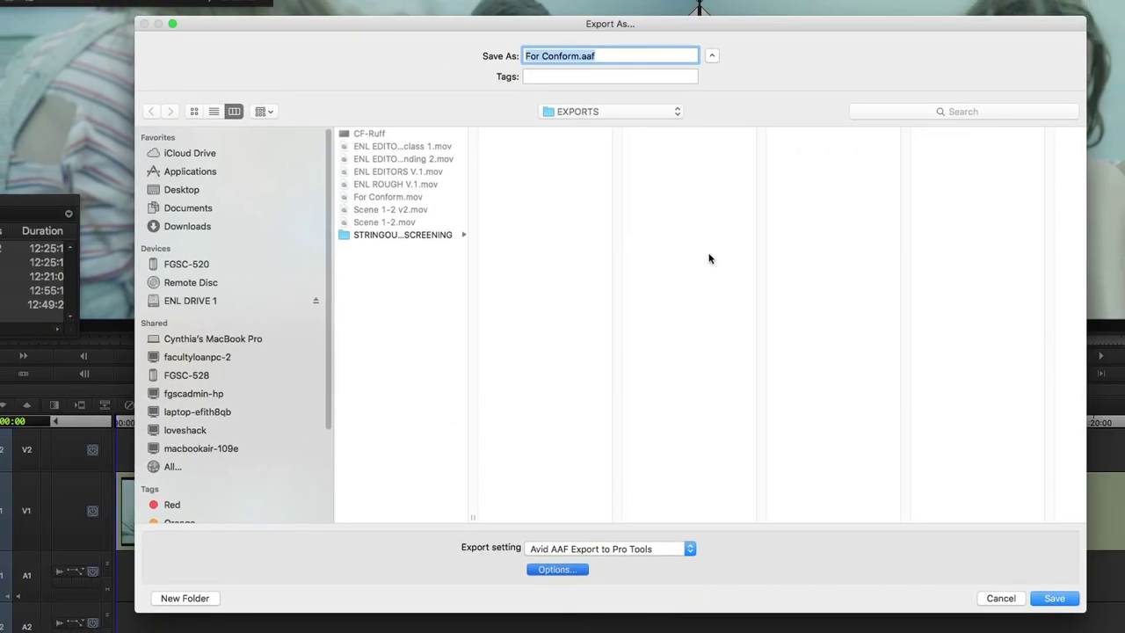
{"action": "left_click", "coordinate": [1058, 601]}
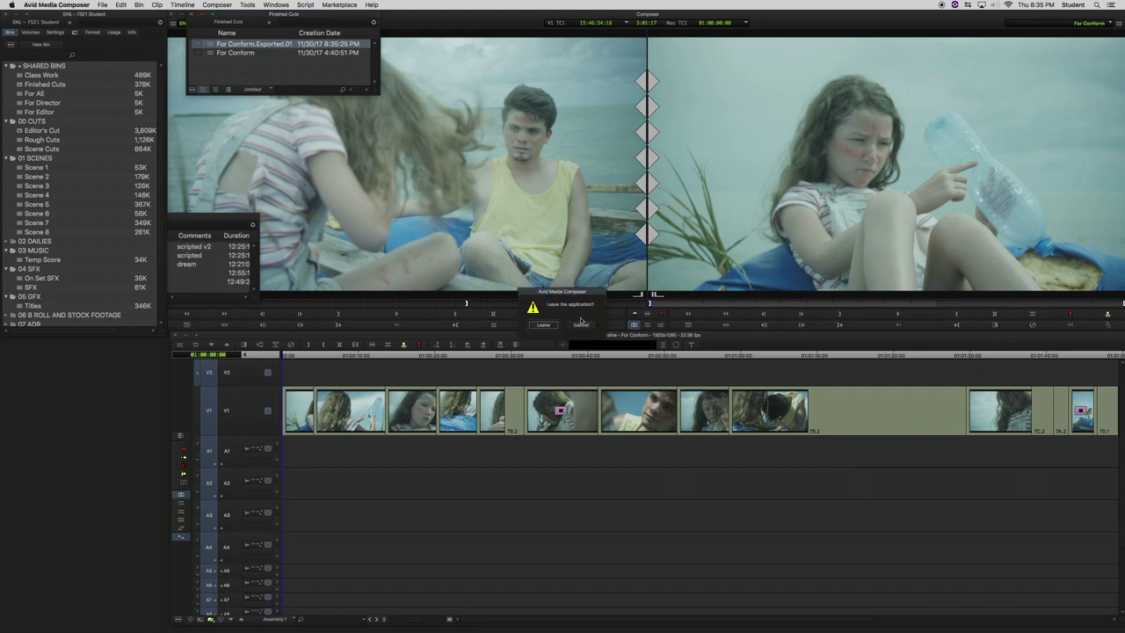
Quit Media Composer, start the Conform for Color project in Resolve and go to the Media page.
{"action": "left_click", "coordinate": [552, 327]}
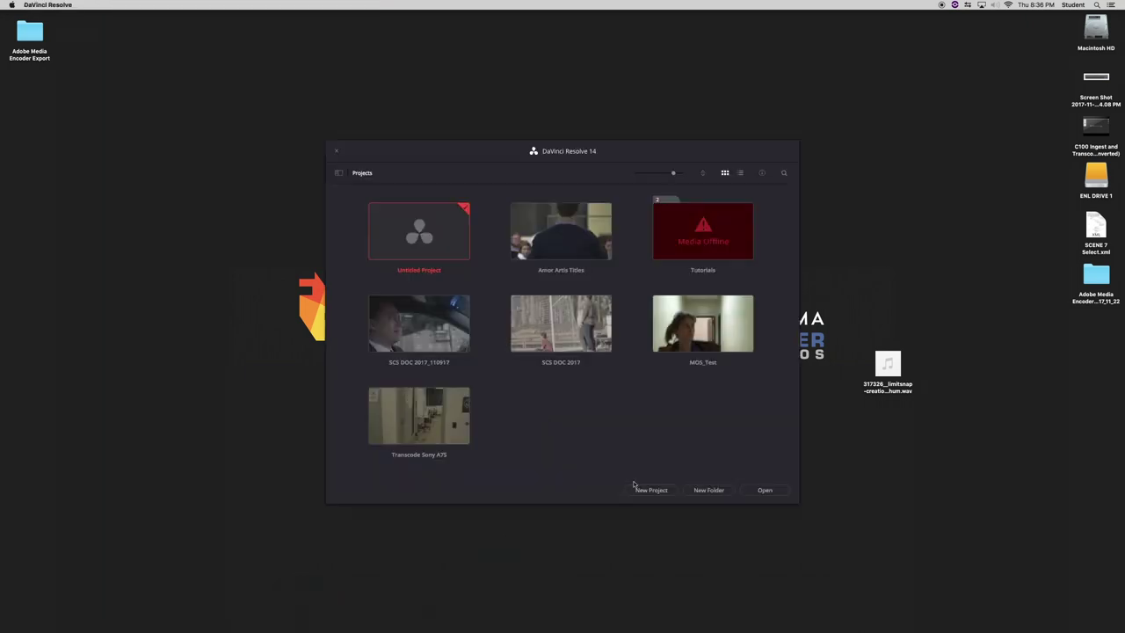
{"action": "left_click", "coordinate": [653, 491]}
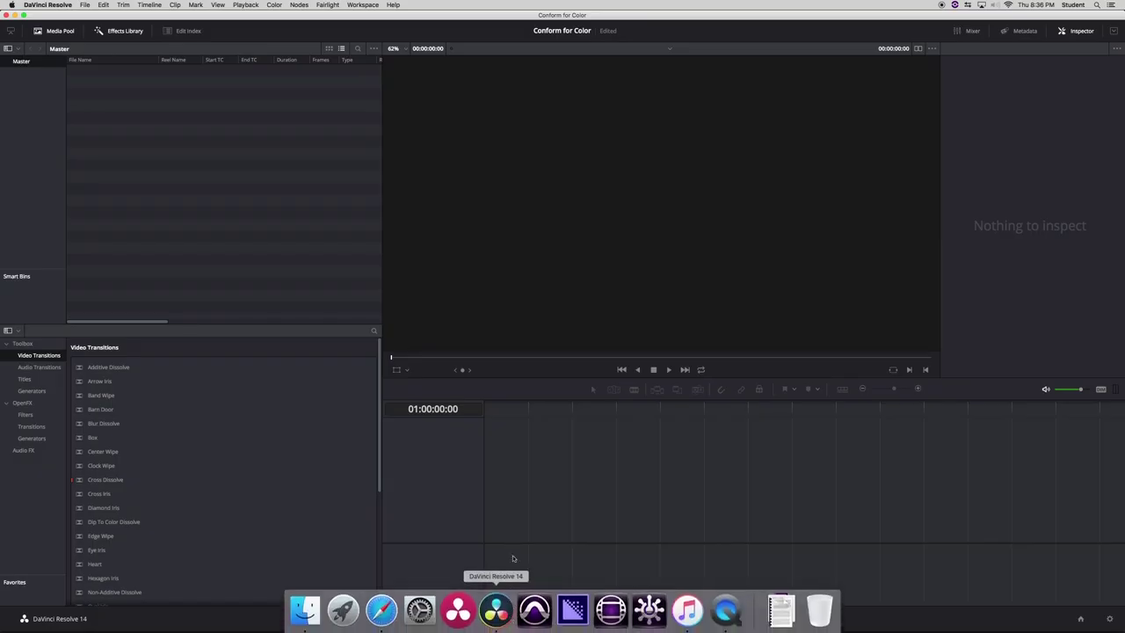
{"action": "left_click", "coordinate": [458, 618]}
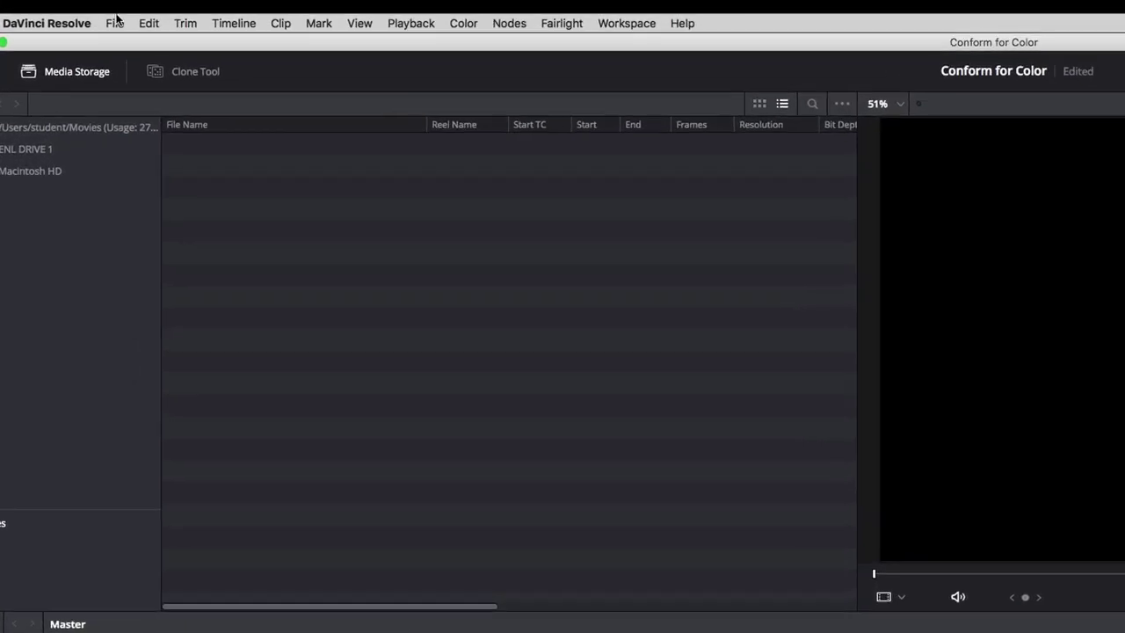
Import the timeline For Conform.aaf from ENL DRIVE 1's EXPORTS folder.
{"action": "left_click", "coordinate": [97, 11]}
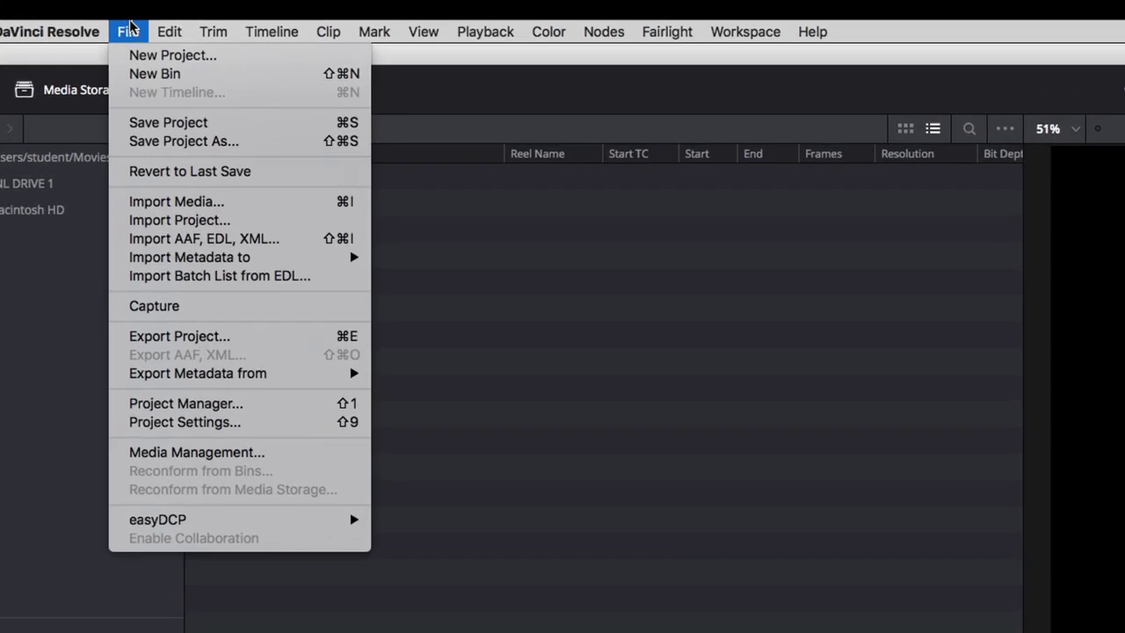
{"action": "left_click", "coordinate": [220, 238]}
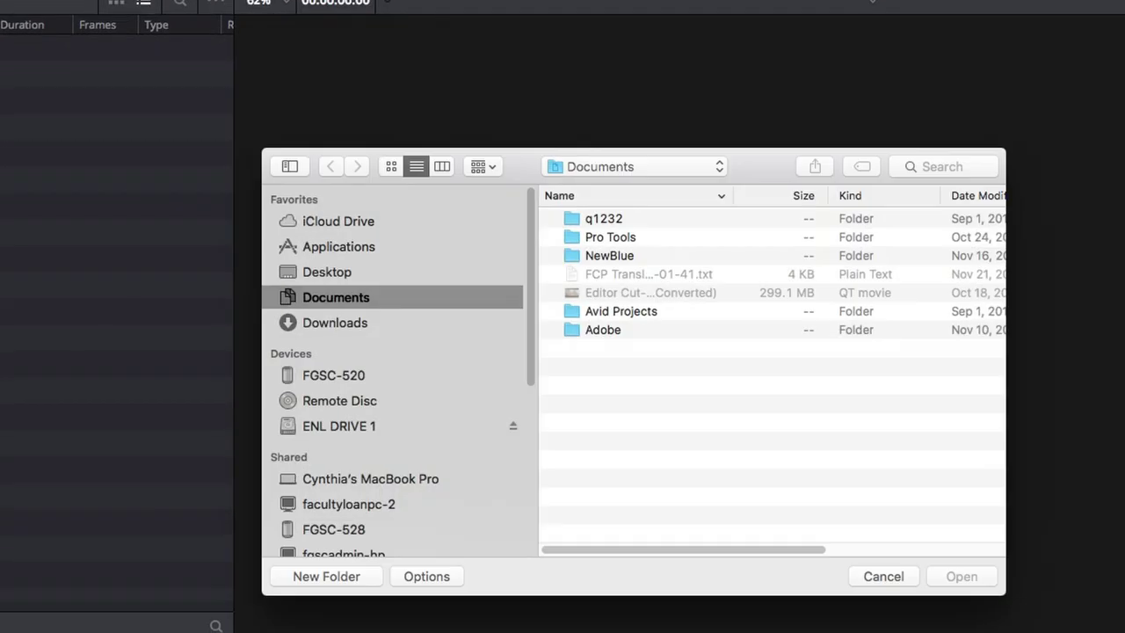
{"action": "left_click", "coordinate": [318, 428]}
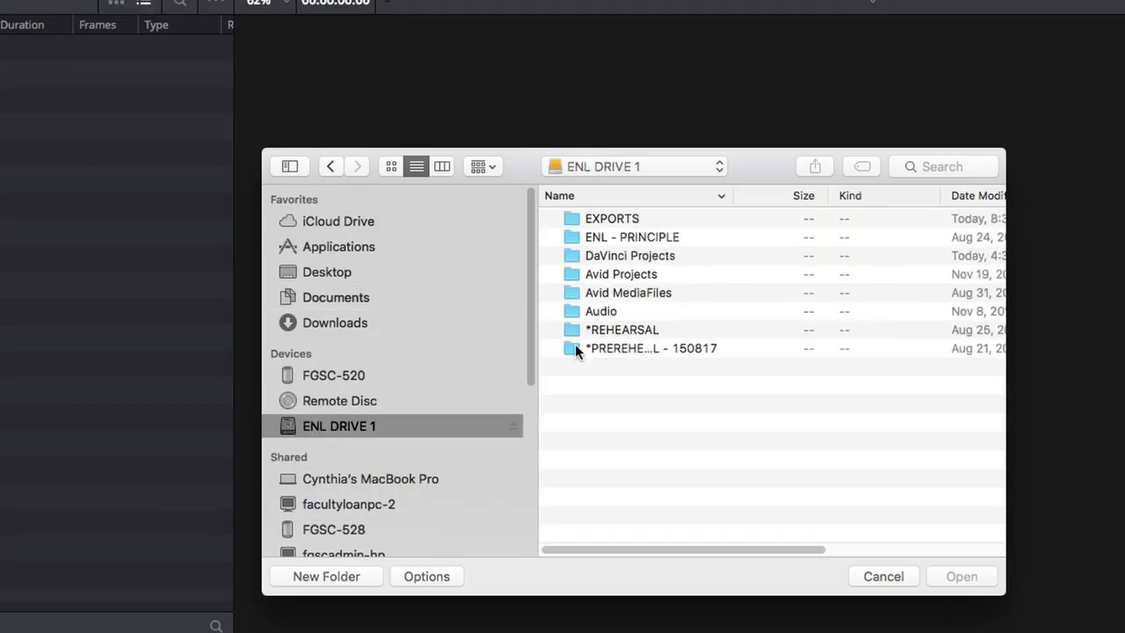
{"action": "double_click", "coordinate": [614, 220]}
{"action": "left_click", "coordinate": [634, 293]}
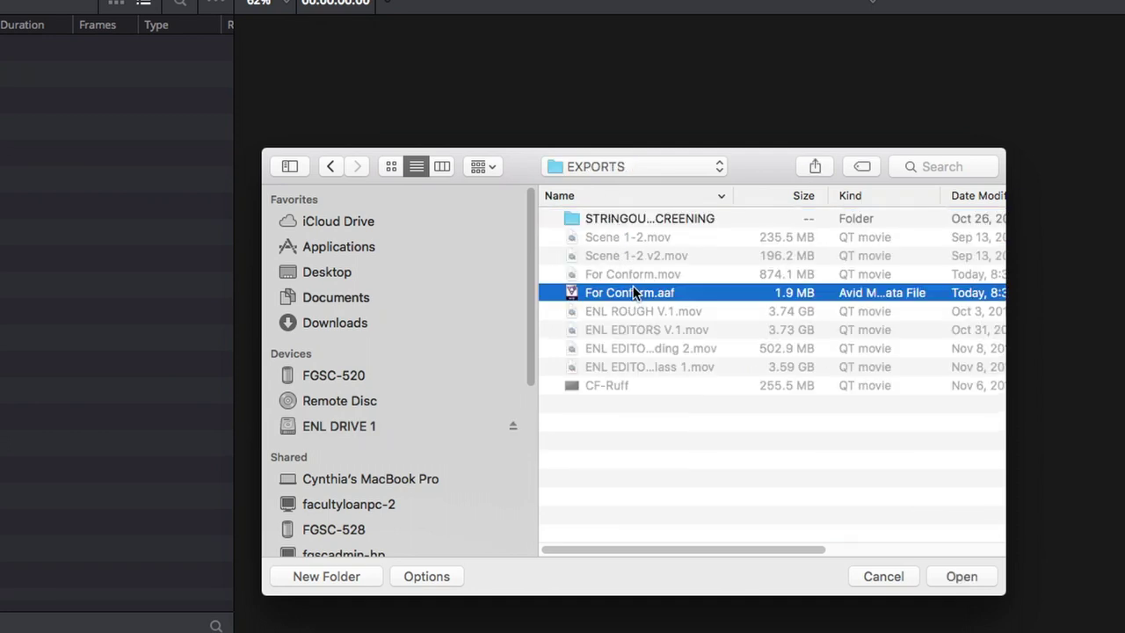
{"action": "left_click", "coordinate": [967, 576]}
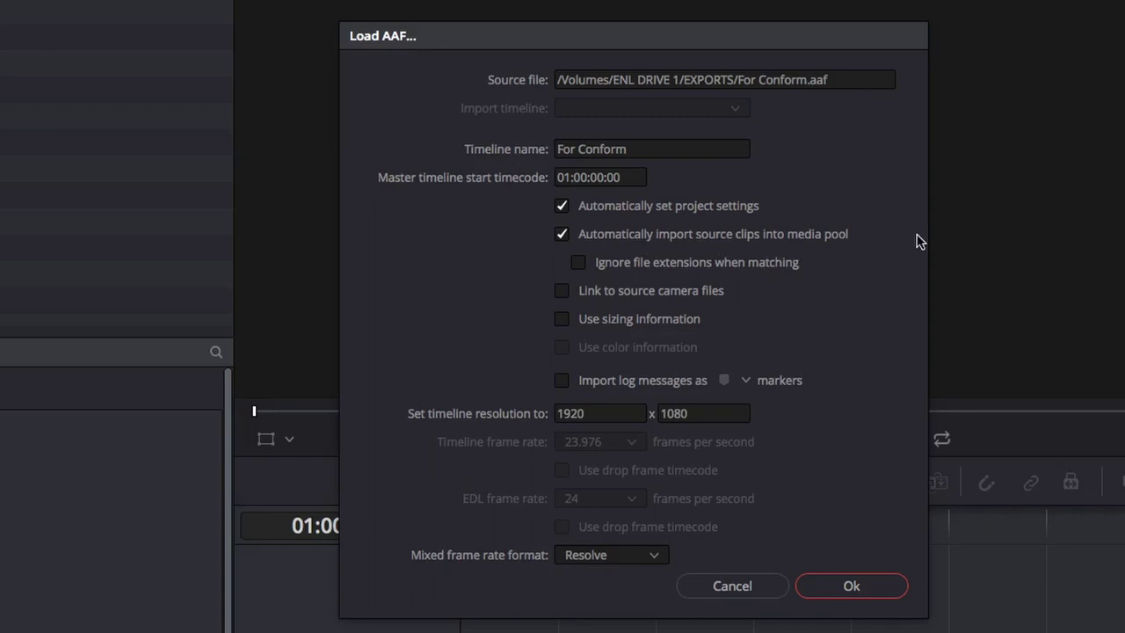
Load the AAF ignoring file extensions, linking source clips from the ENL - PRINCIPLE folder.
{"action": "left_click", "coordinate": [584, 264]}
{"action": "left_click", "coordinate": [851, 588]}
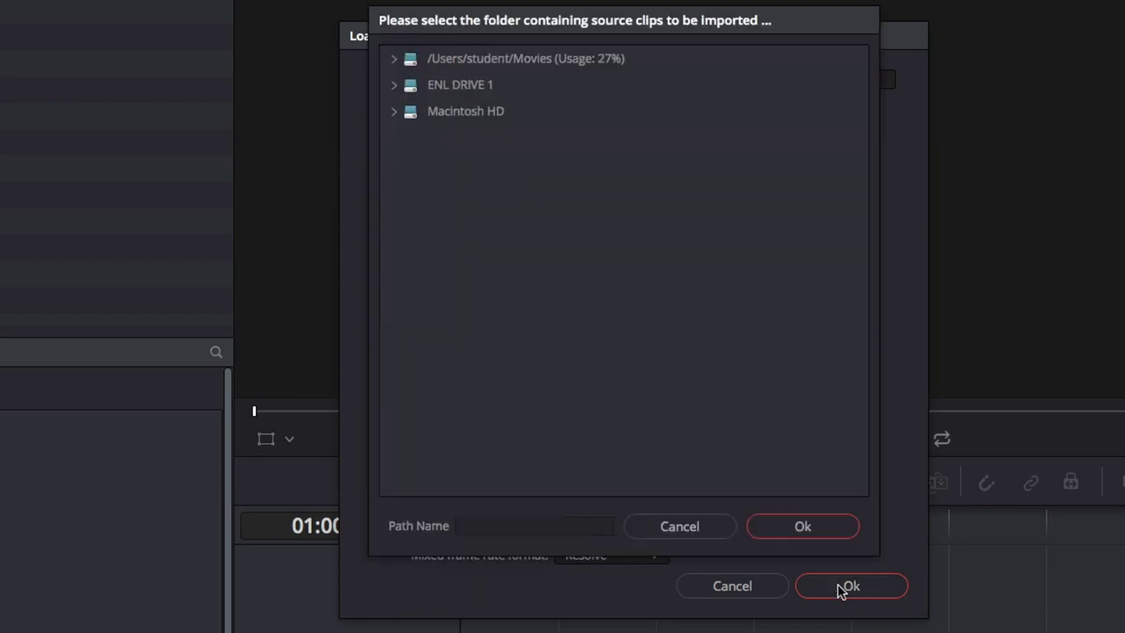
{"action": "left_click", "coordinate": [426, 83]}
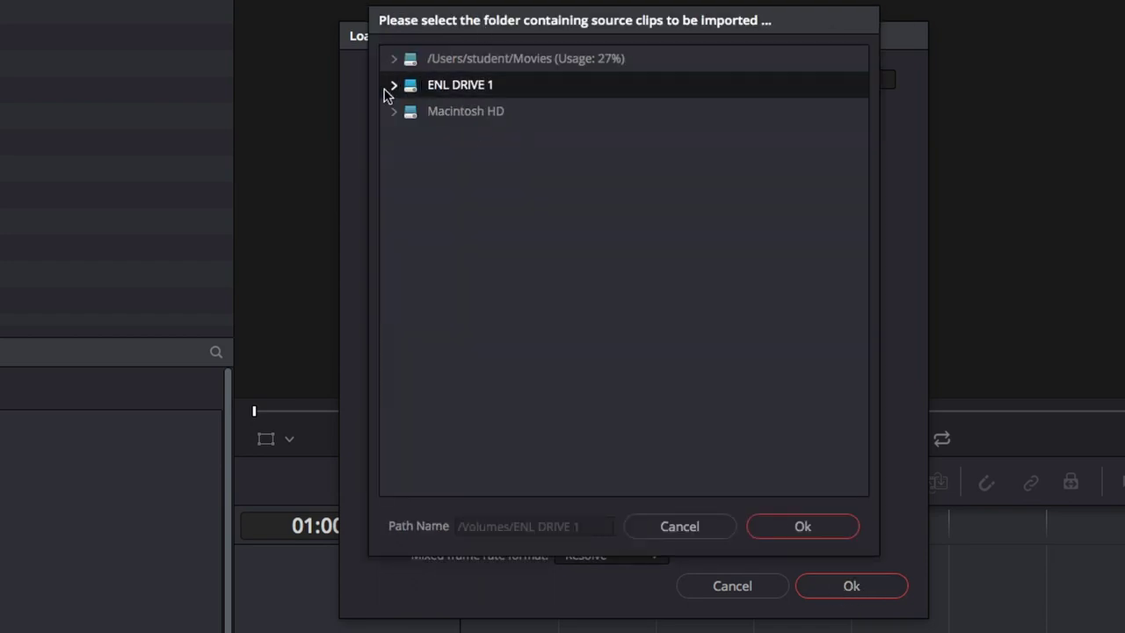
{"action": "left_click", "coordinate": [393, 86]}
{"action": "left_click", "coordinate": [427, 273]}
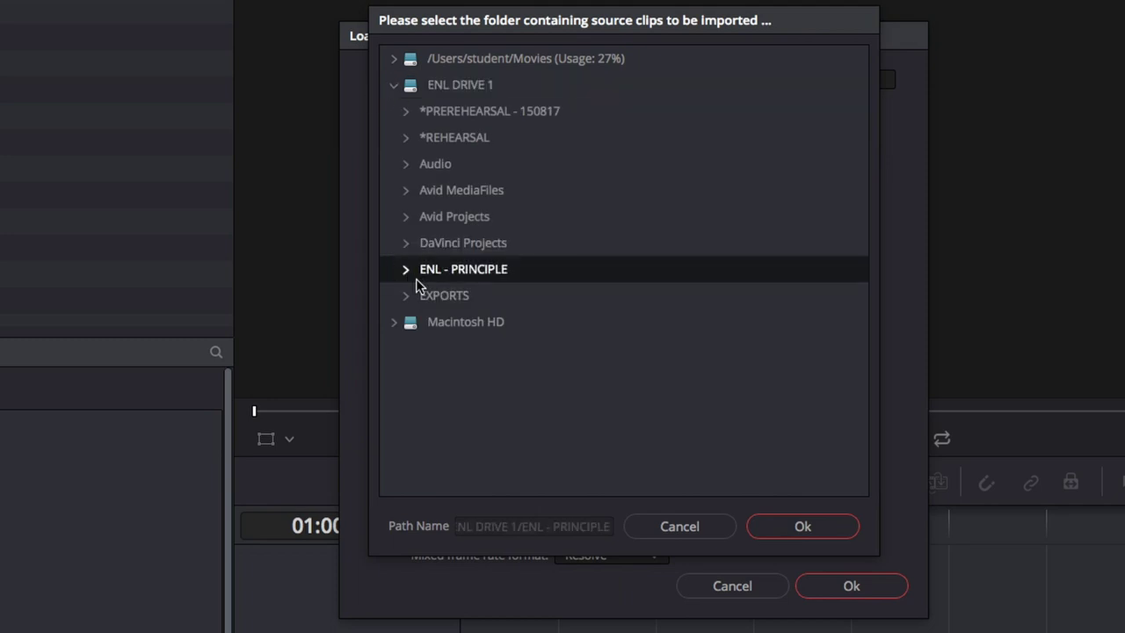
{"action": "left_click", "coordinate": [406, 272]}
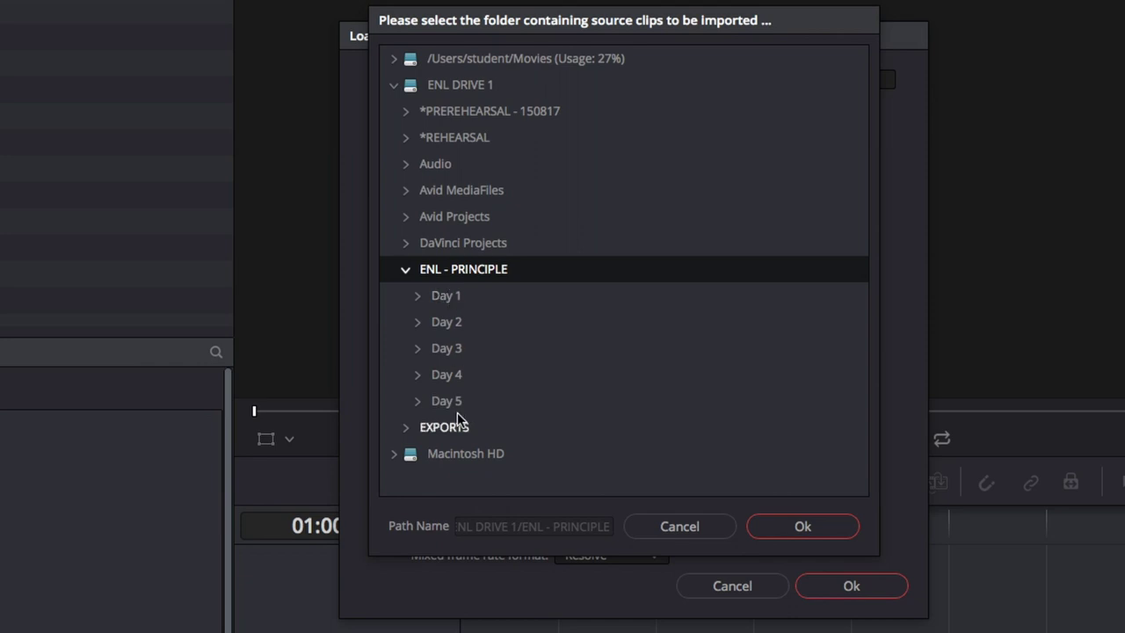
{"action": "left_click", "coordinate": [406, 271]}
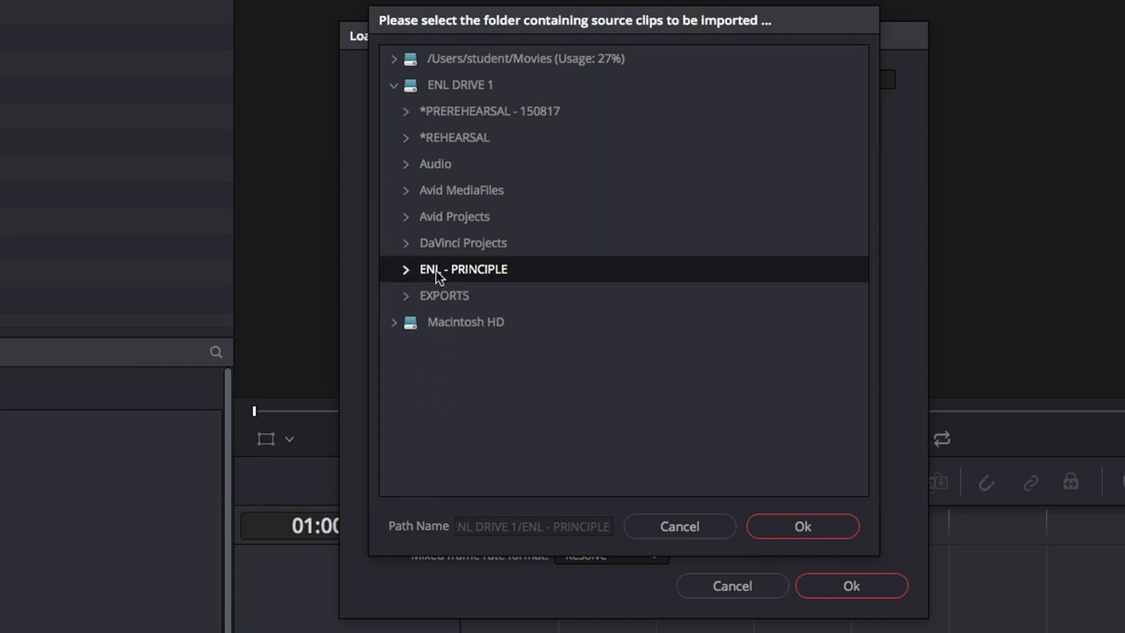
{"action": "left_click", "coordinate": [804, 526]}
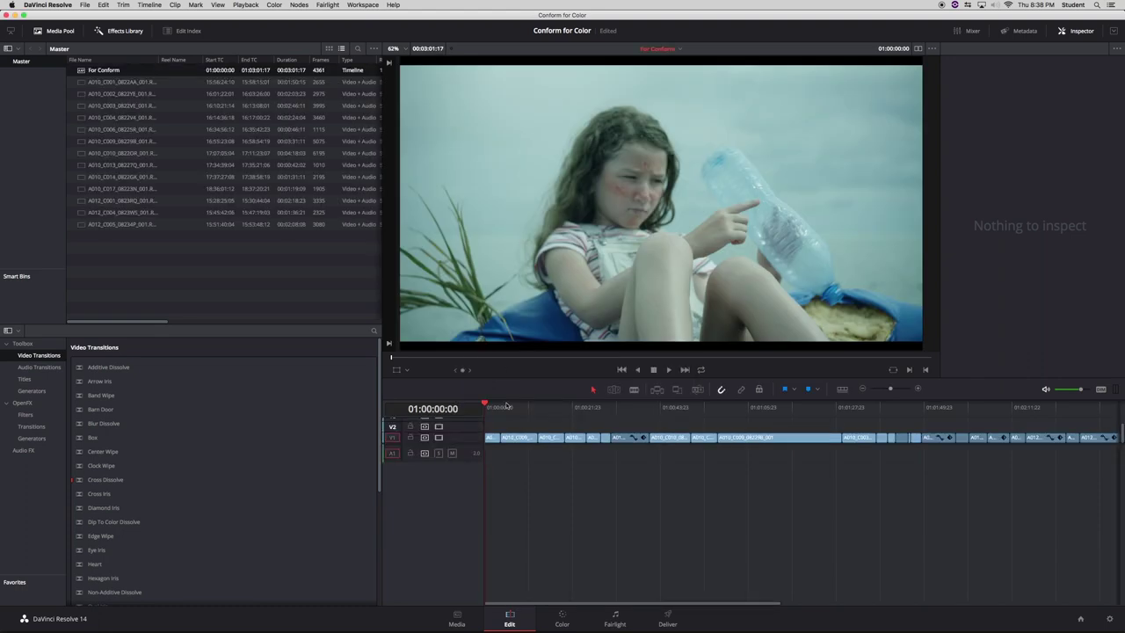
Scrub through the conformed For Conform timeline end to end, then return to the Media page.
{"action": "left_click_drag", "start_coordinate": [506, 406], "coordinate": [628, 420]}
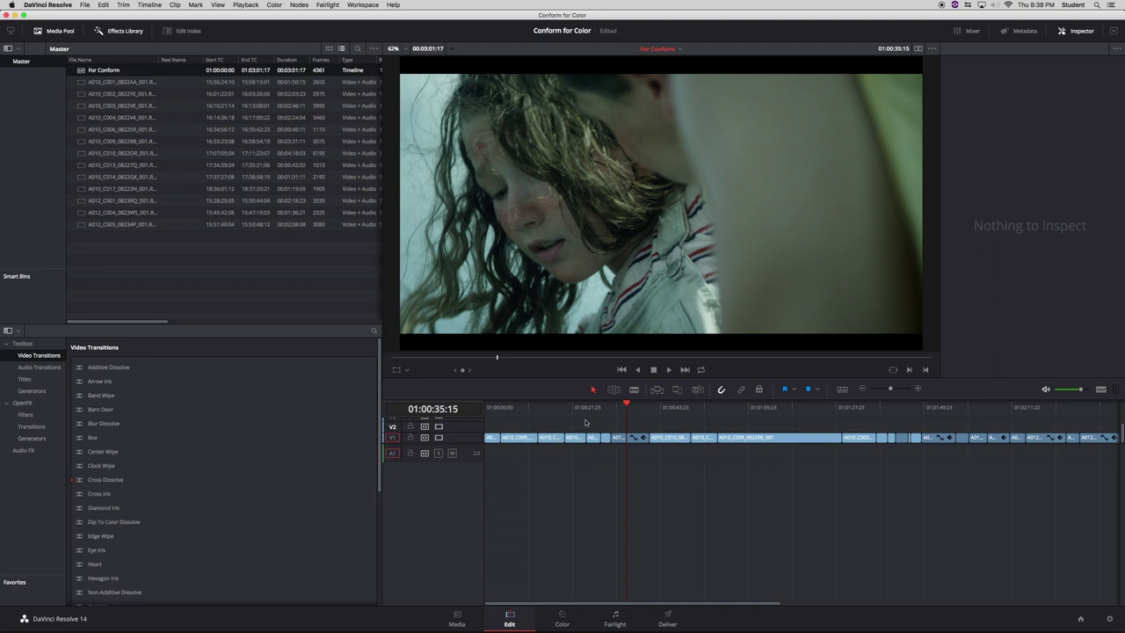
{"action": "left_click", "coordinate": [520, 411]}
{"action": "left_click", "coordinate": [1064, 423]}
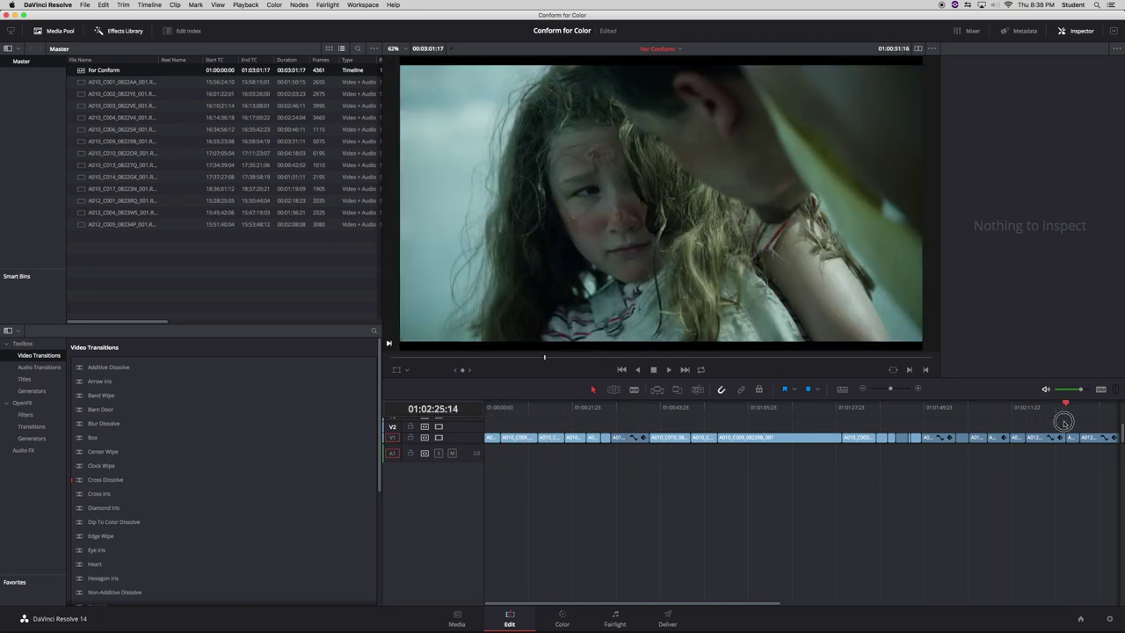
{"action": "left_click_drag", "start_coordinate": [1064, 422], "coordinate": [448, 426]}
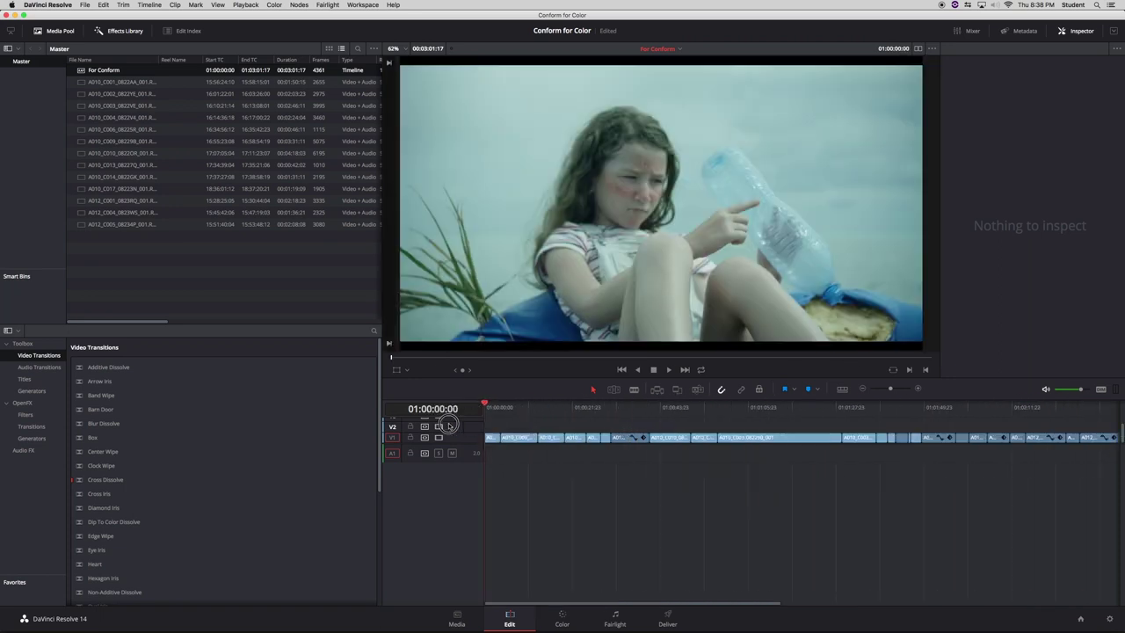
{"action": "left_click", "coordinate": [456, 618]}
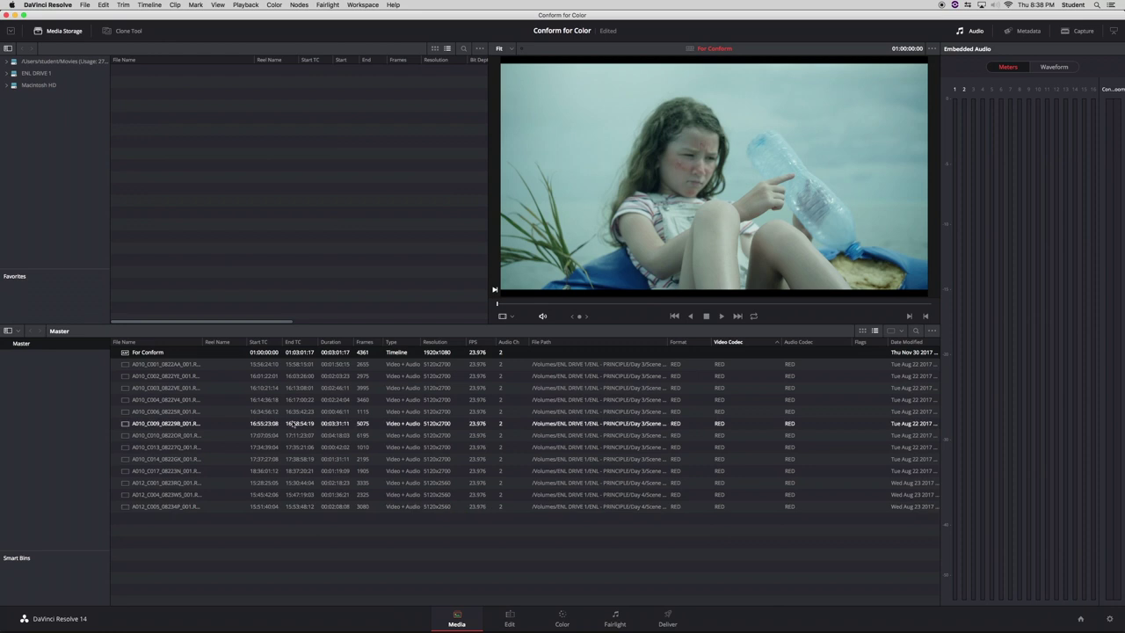
Add ENL - PRINCIPLE with subfolders to the media pool as bins, bringing in 13 RED clips.
{"action": "left_click", "coordinate": [10, 74]}
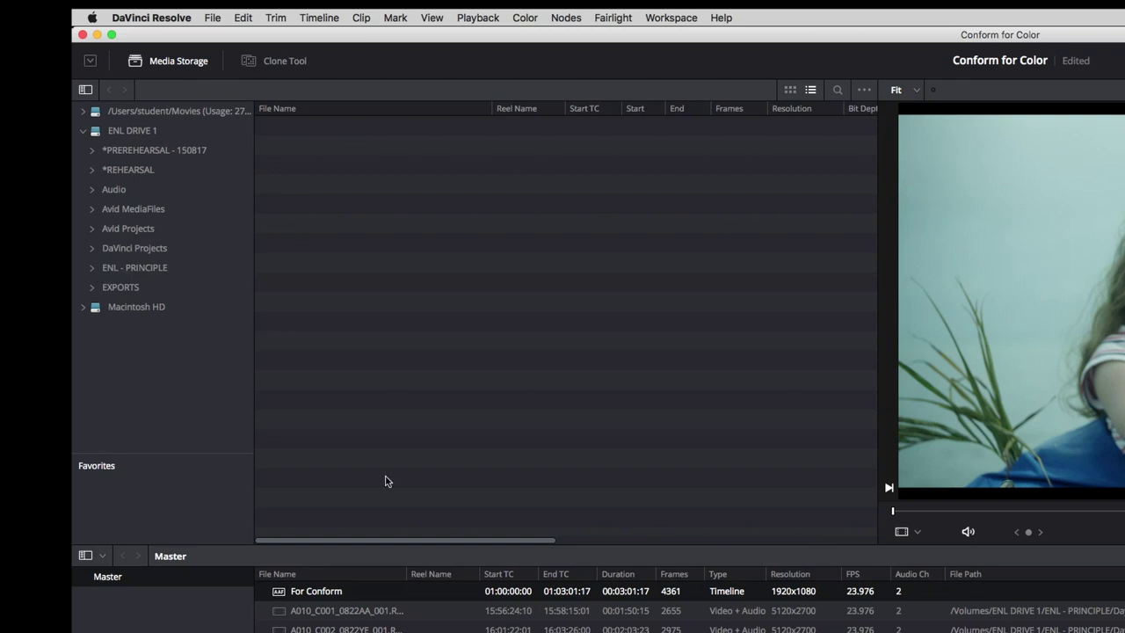
{"action": "left_click", "coordinate": [133, 267]}
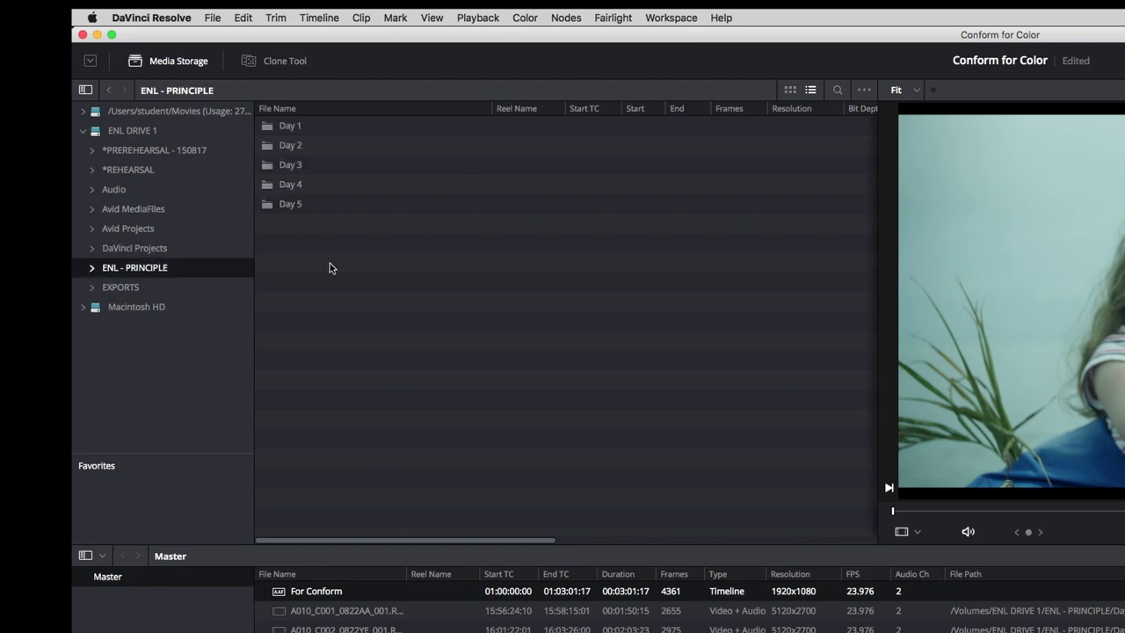
{"action": "right_click", "coordinate": [151, 268]}
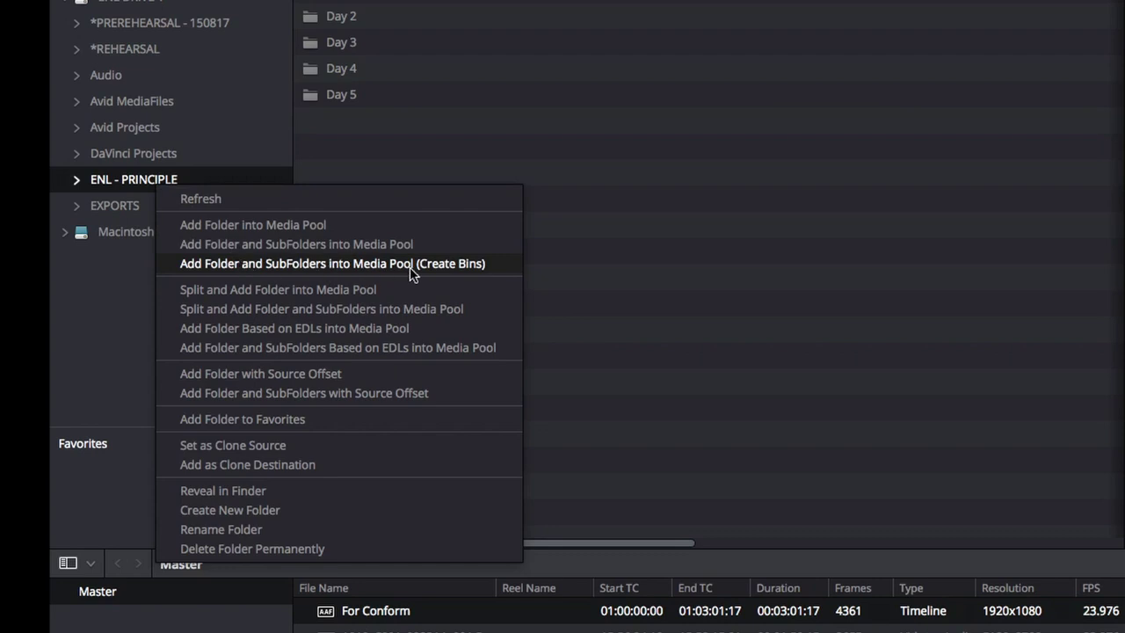
{"action": "left_click", "coordinate": [458, 270]}
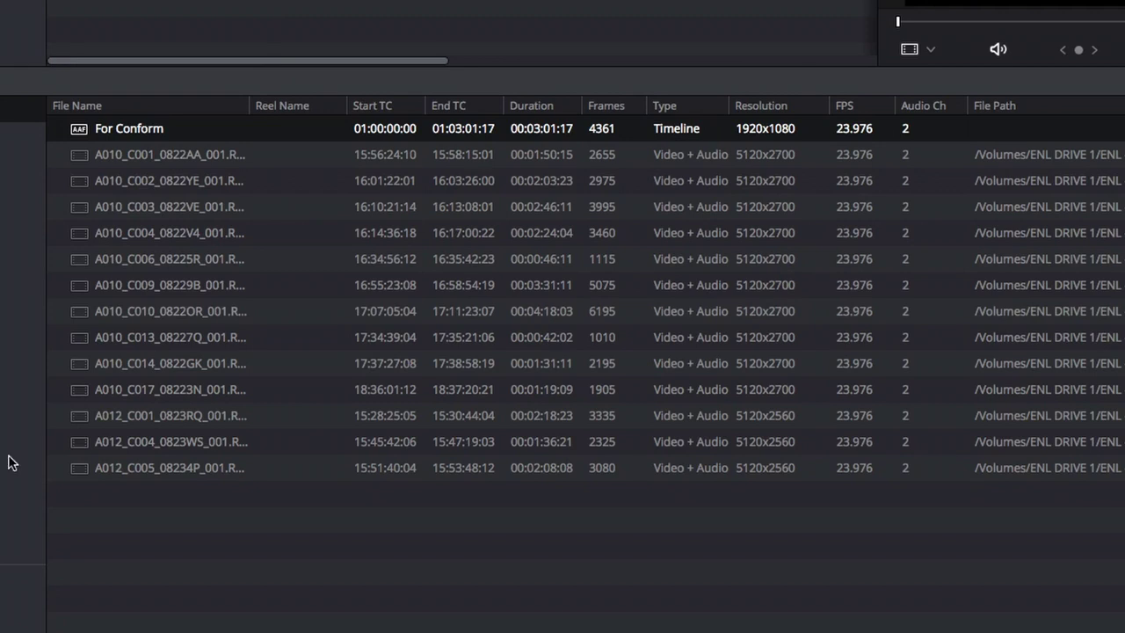
{"action": "left_click", "coordinate": [158, 337]}
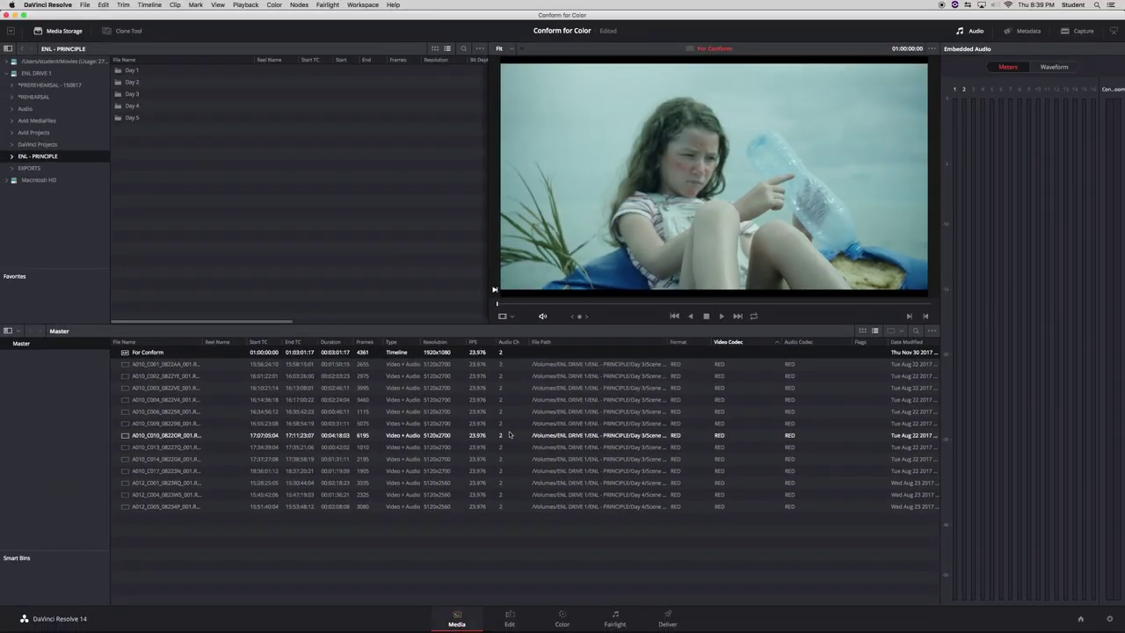
{"action": "left_click", "coordinate": [57, 415]}
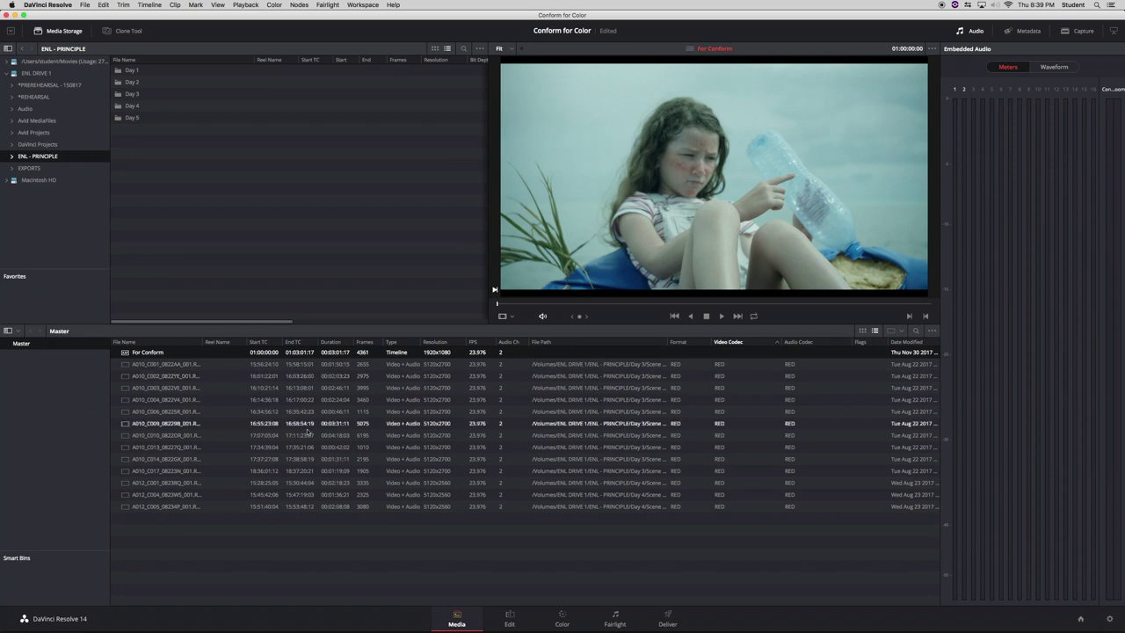
{"action": "left_click", "coordinate": [515, 620]}
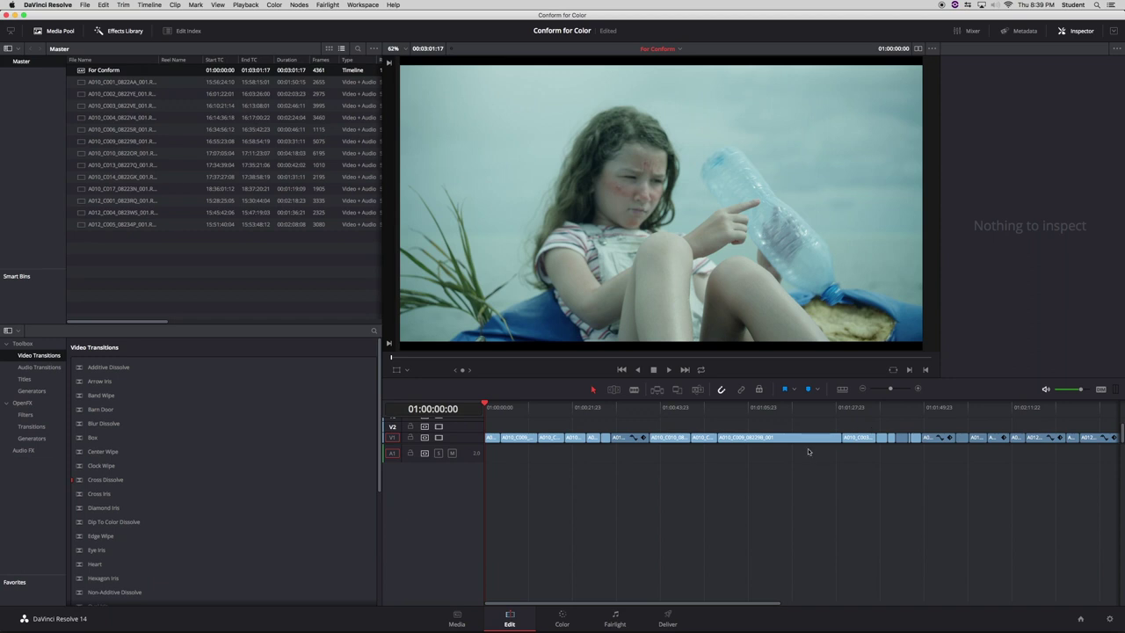
{"action": "left_click", "coordinate": [500, 407]}
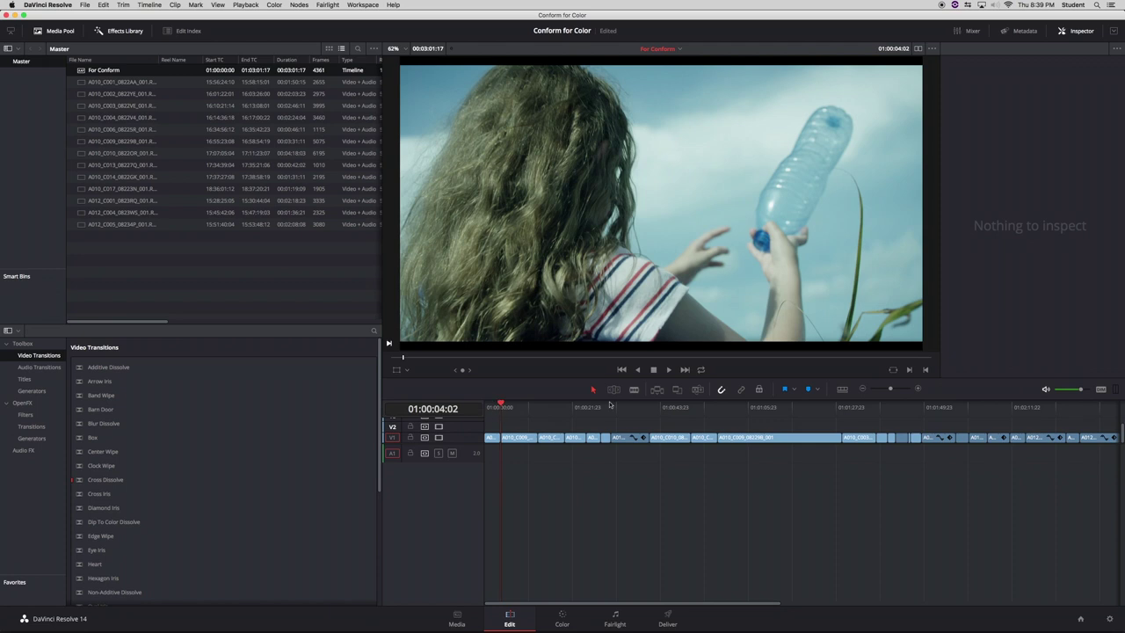
{"action": "left_click", "coordinate": [491, 407]}
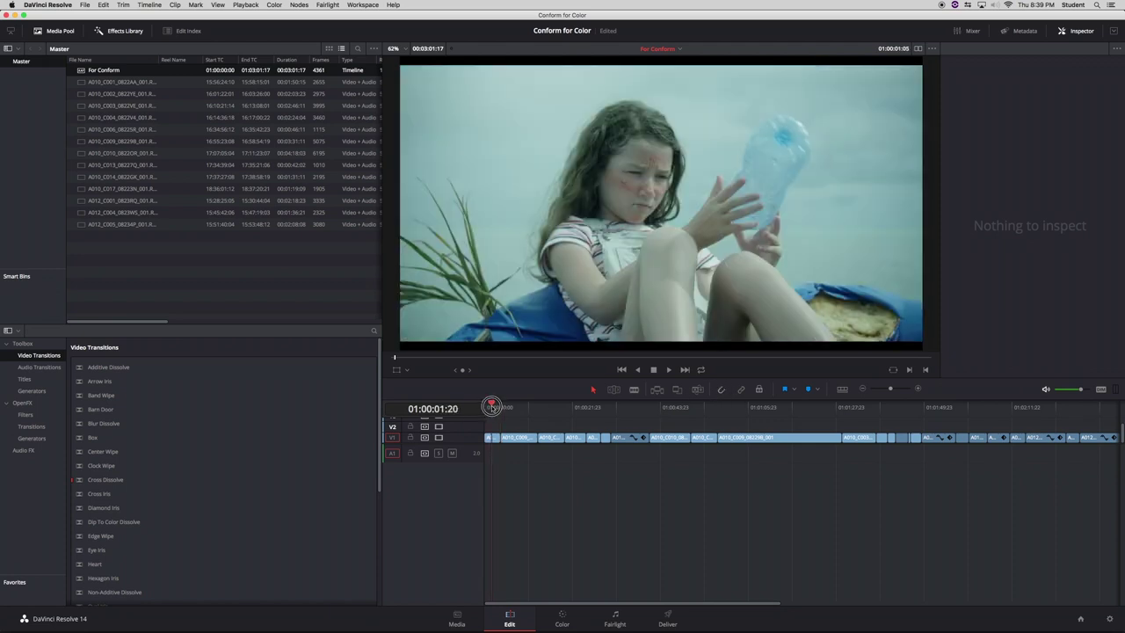
{"action": "left_click", "coordinate": [457, 619]}
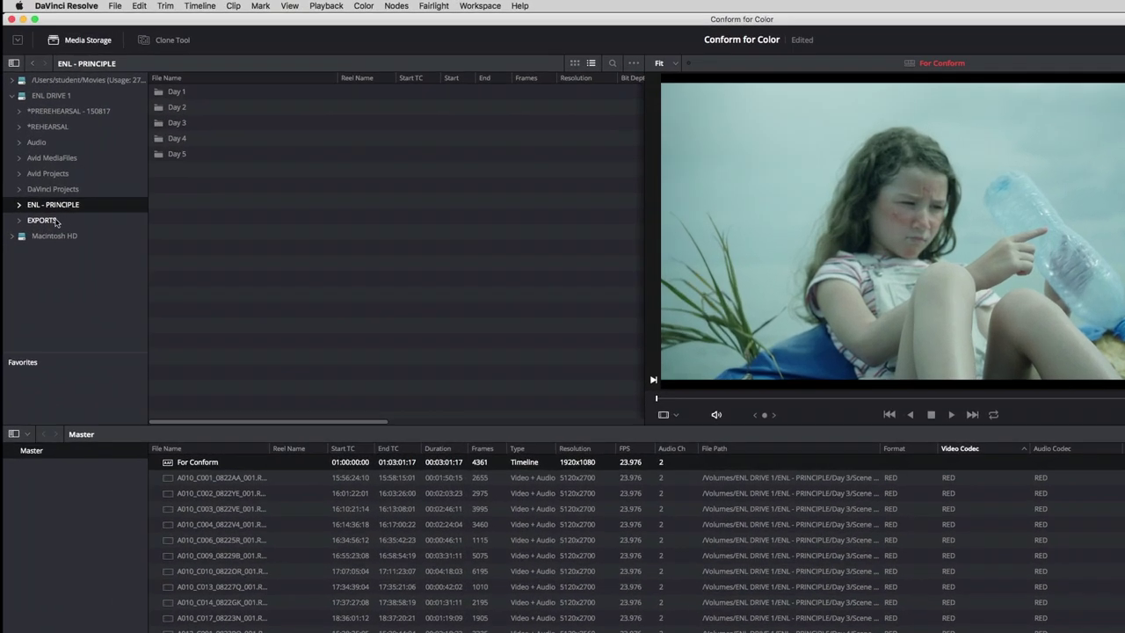
Add For Conform.mov from EXPORTS to the media pool as an offline reference clip.
{"action": "left_click", "coordinate": [61, 166]}
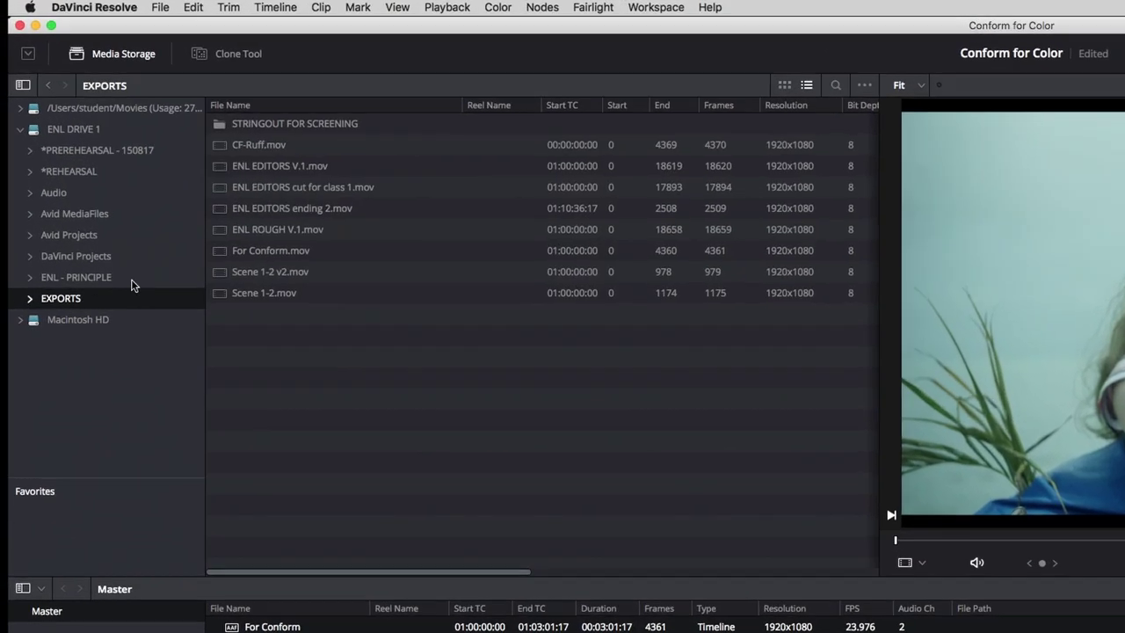
{"action": "left_click", "coordinate": [308, 275]}
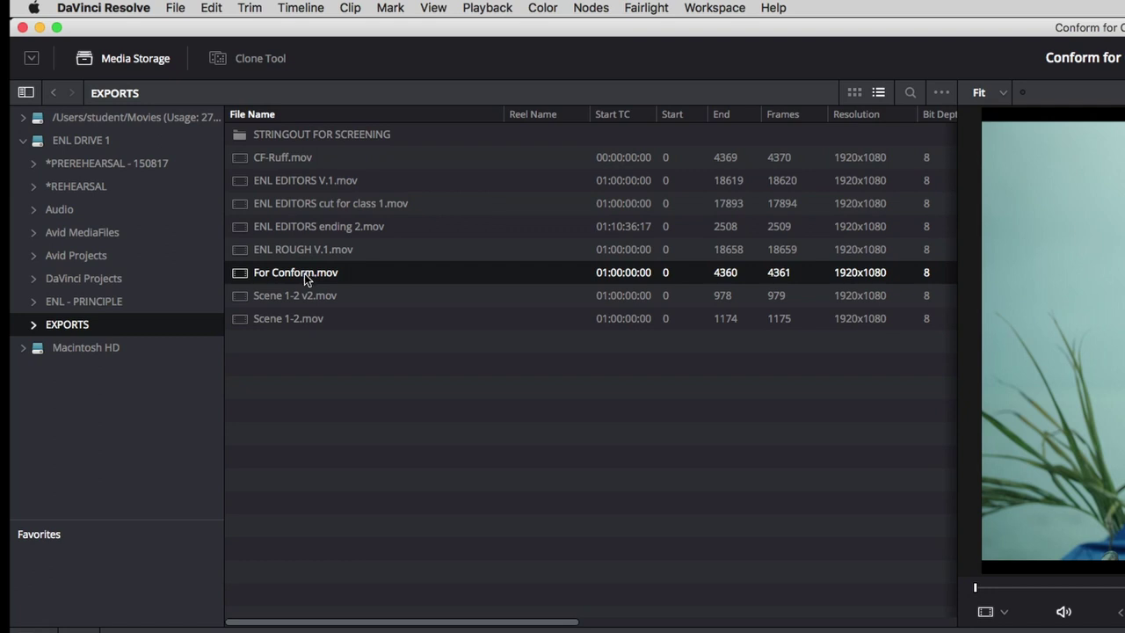
{"action": "right_click", "coordinate": [276, 273]}
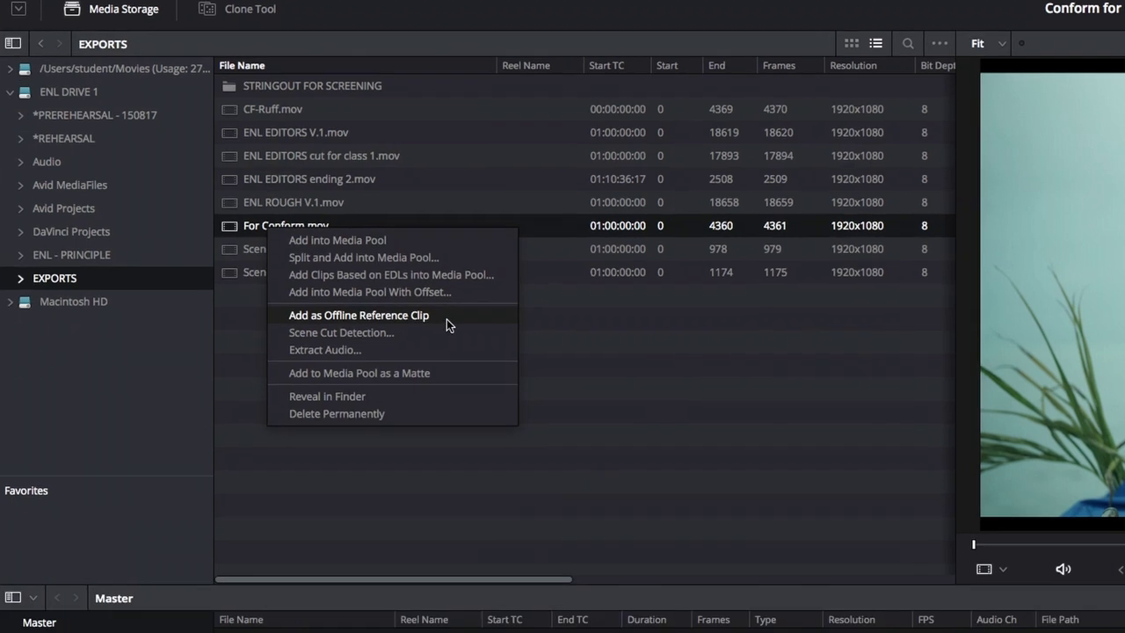
{"action": "left_click", "coordinate": [453, 367]}
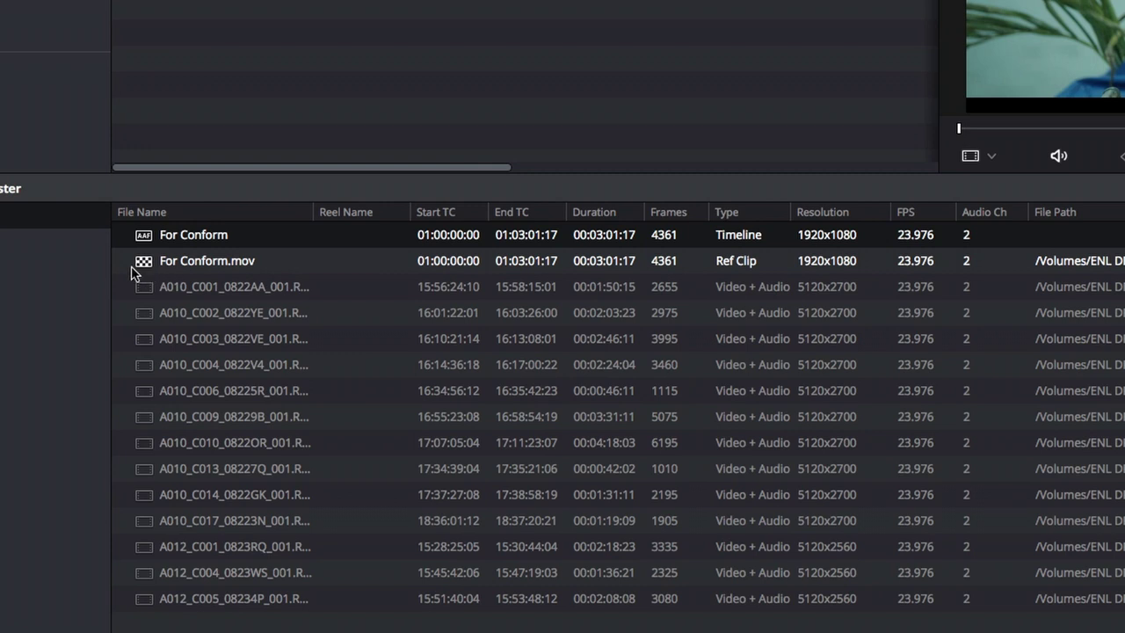
{"action": "left_click", "coordinate": [143, 274]}
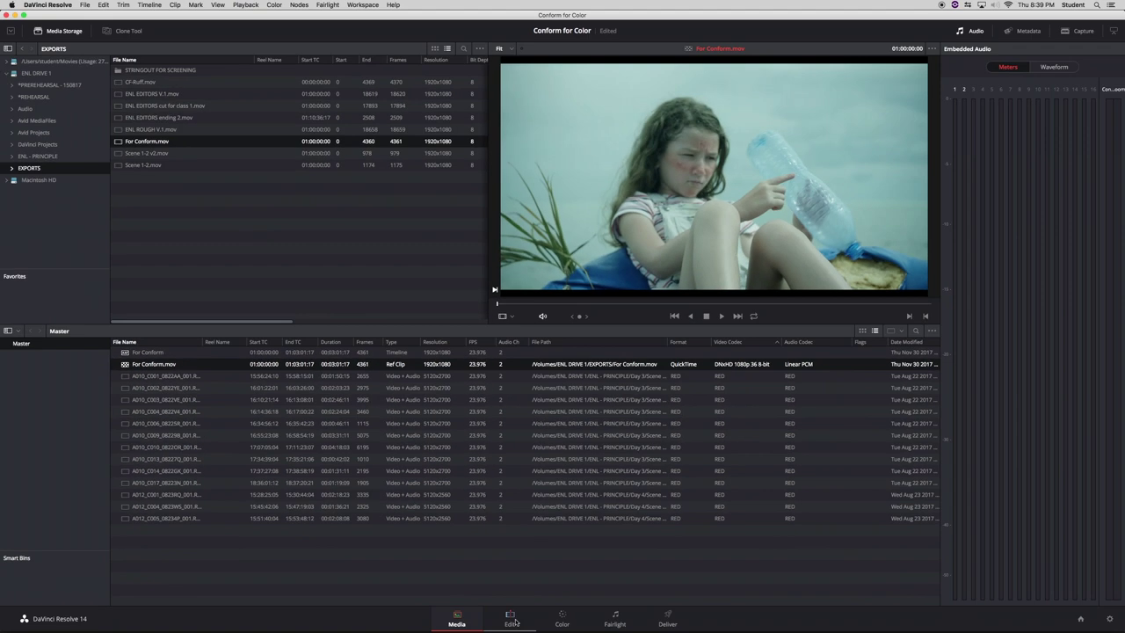
{"action": "left_click", "coordinate": [512, 619]}
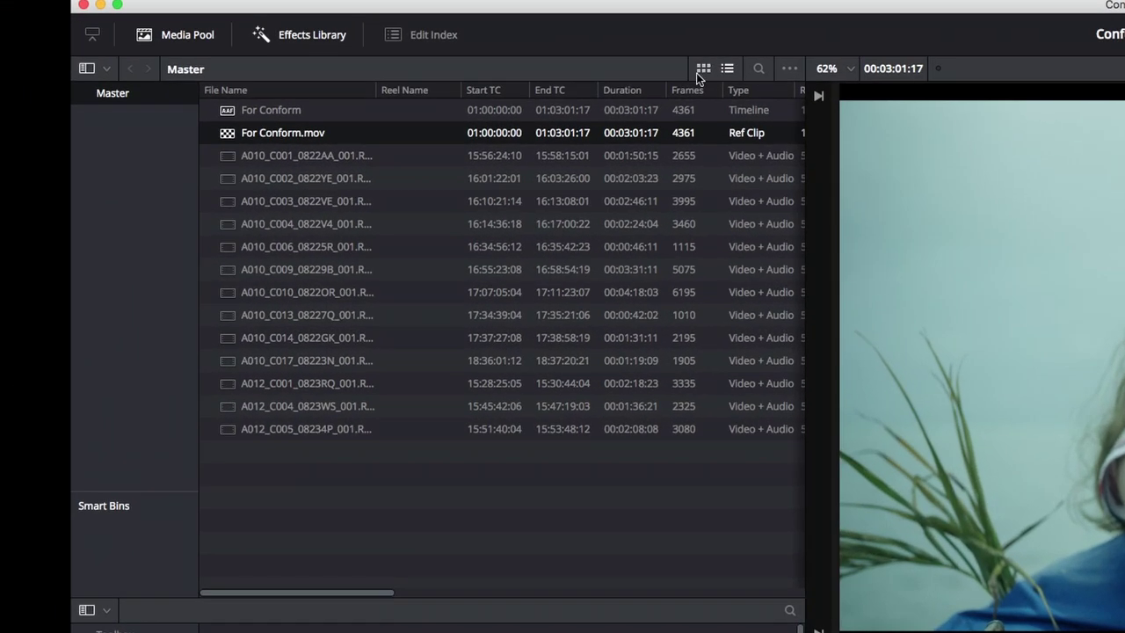
Show the bin as thumbnails and link For Conform.mov as the For Conform timeline's offline reference.
{"action": "left_click", "coordinate": [700, 69]}
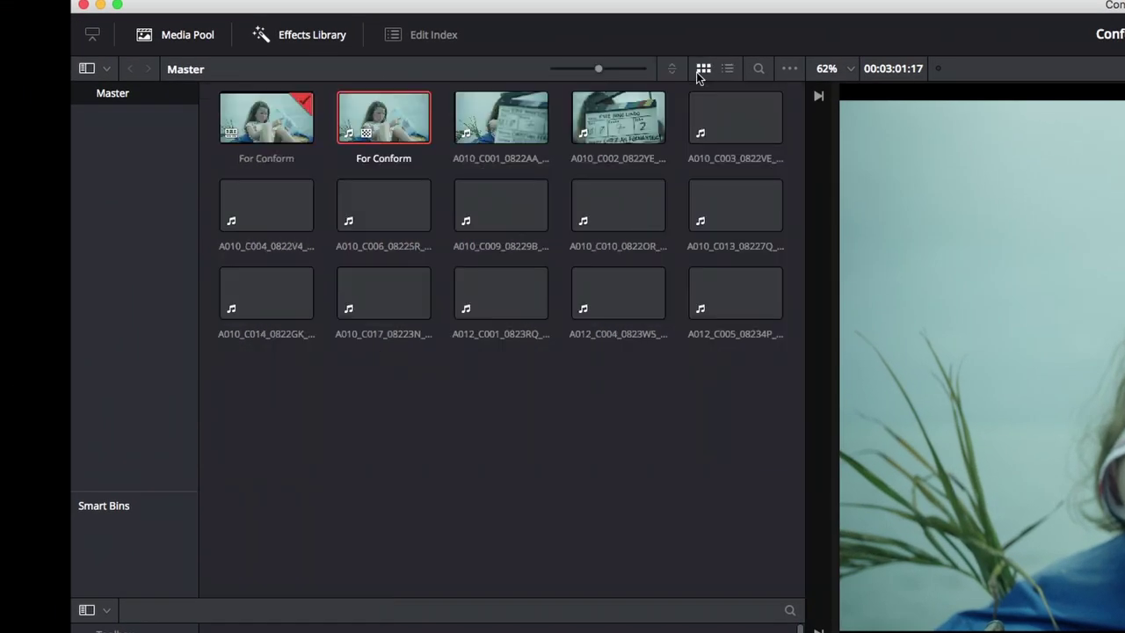
{"action": "right_click", "coordinate": [255, 129]}
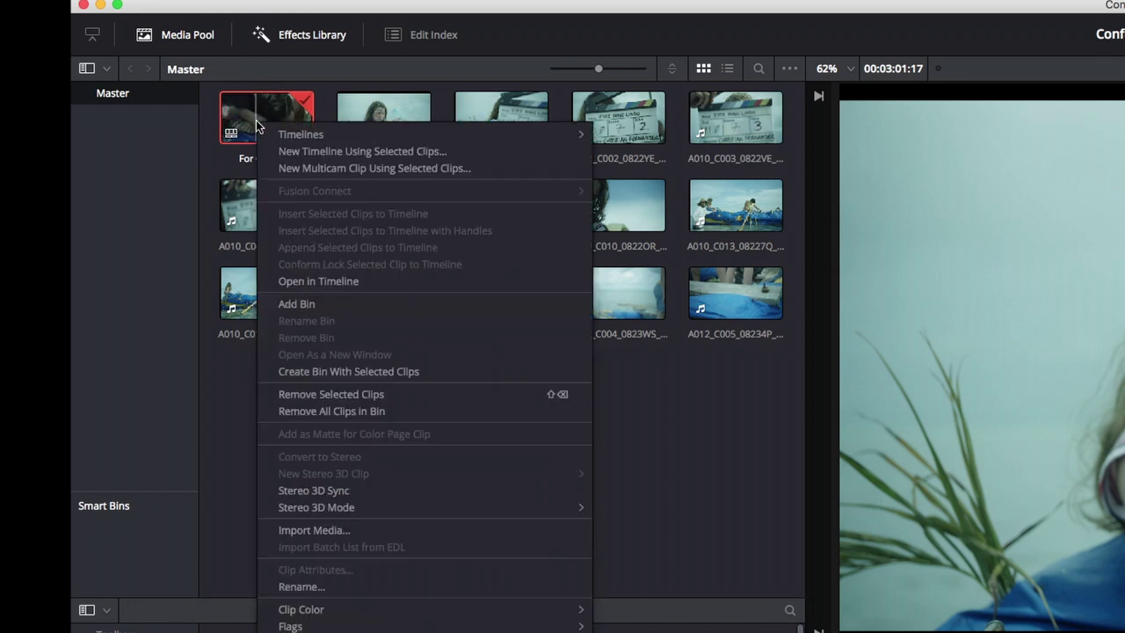
{"action": "mouse_move", "coordinate": [301, 136]}
{"action": "mouse_move", "coordinate": [726, 253]}
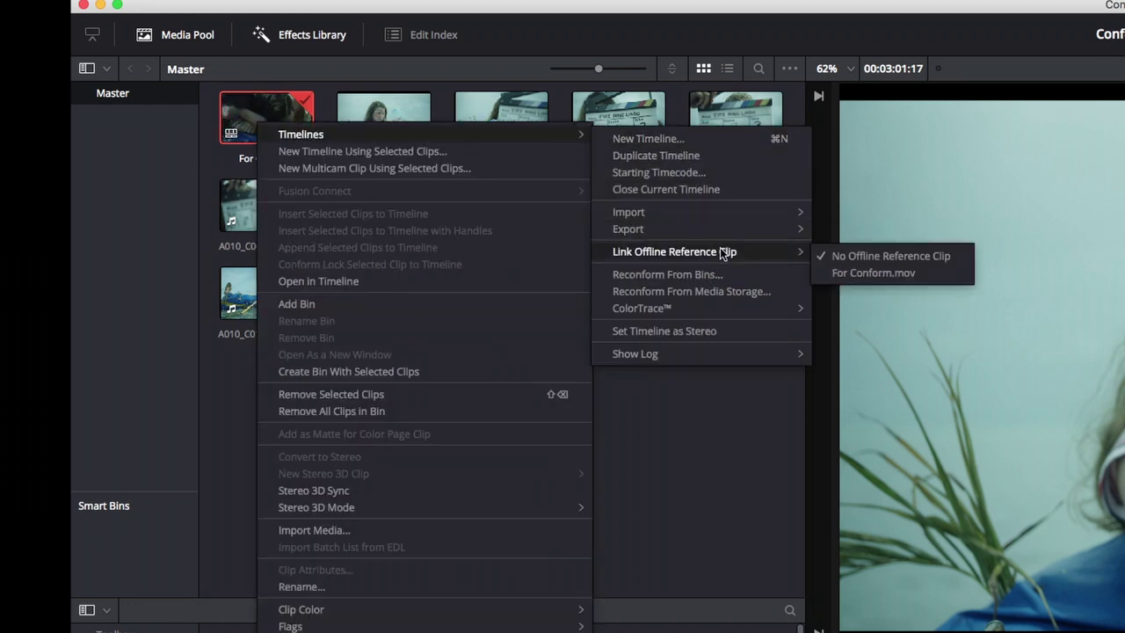
{"action": "left_click", "coordinate": [887, 275]}
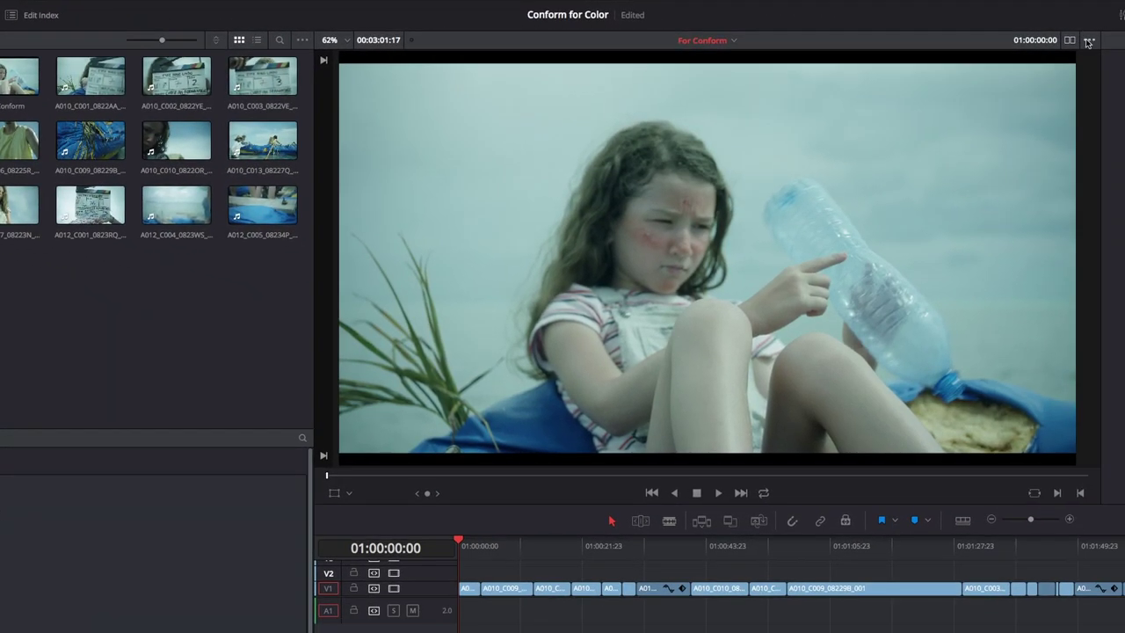
Turn on side-by-side source and timeline viewers, enlarge the panels and scrub into the first shots.
{"action": "left_click", "coordinate": [1070, 41]}
{"action": "left_click", "coordinate": [1070, 40]}
{"action": "left_click", "coordinate": [1070, 41]}
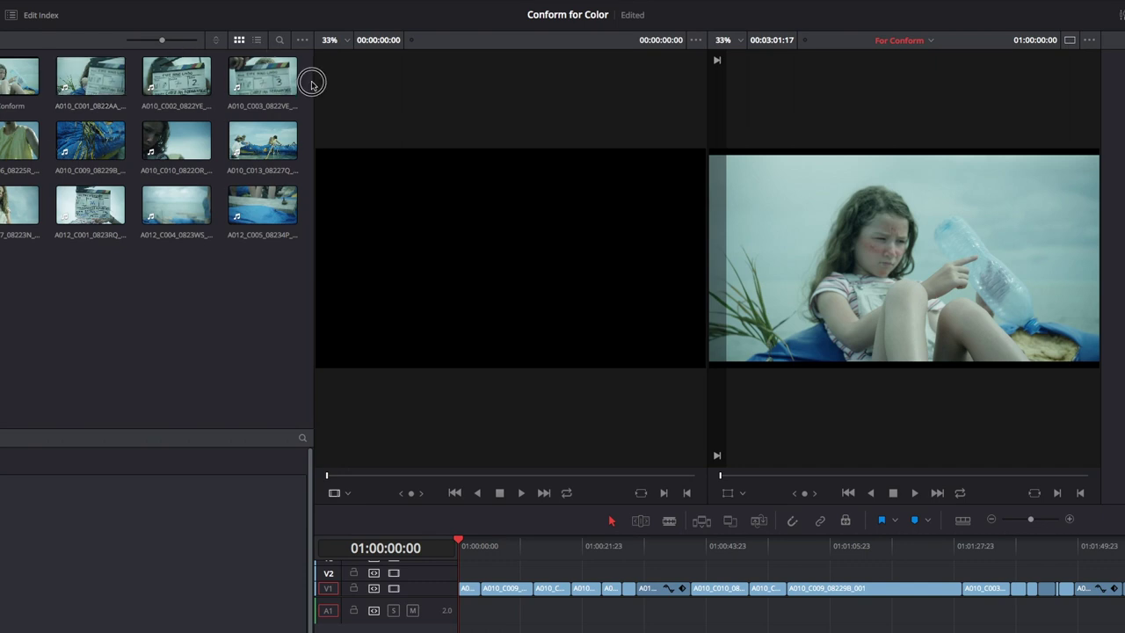
{"action": "left_click_drag", "start_coordinate": [312, 81], "coordinate": [104, 102]}
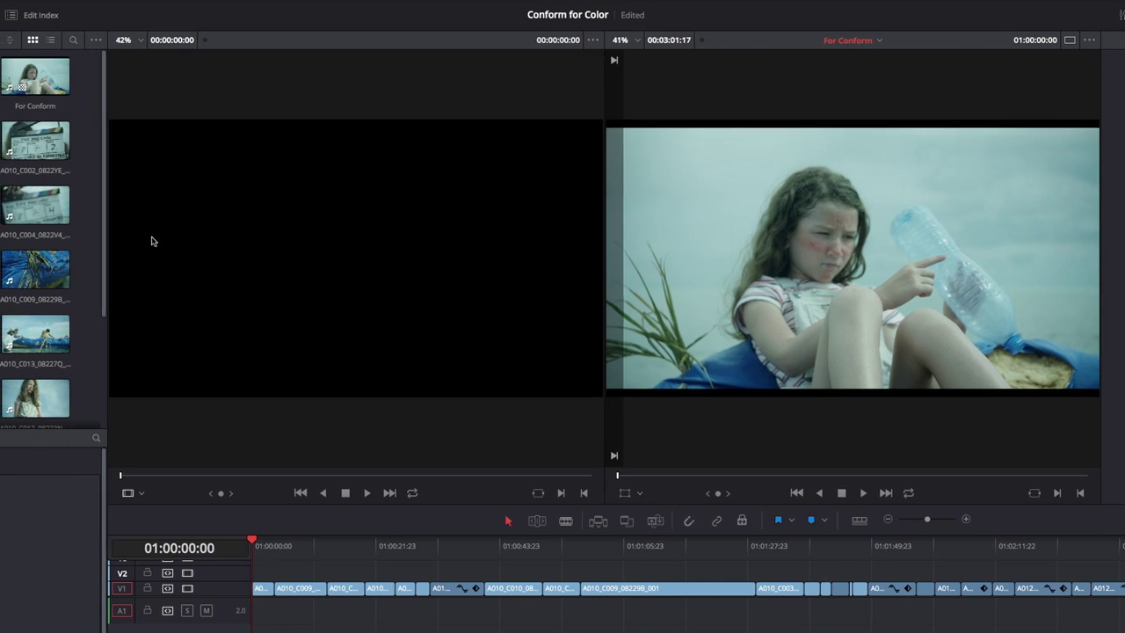
{"action": "left_click_drag", "start_coordinate": [273, 547], "coordinate": [284, 547]}
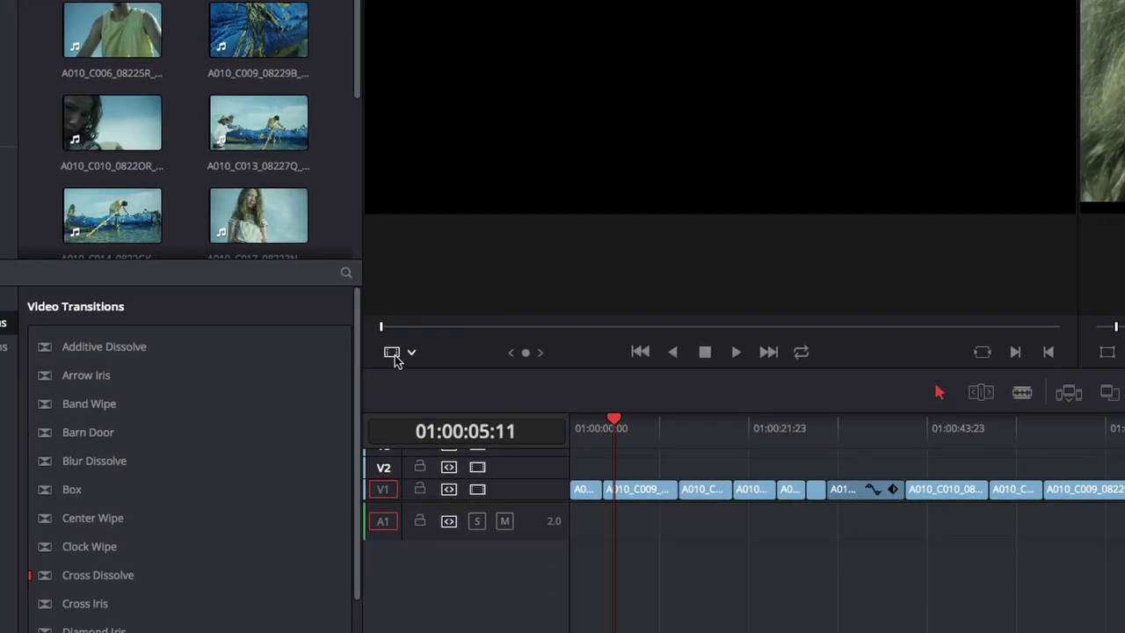
Set the source viewer to Offline and step both viewers to the shot at 01:00:35:15.
{"action": "left_click", "coordinate": [131, 494]}
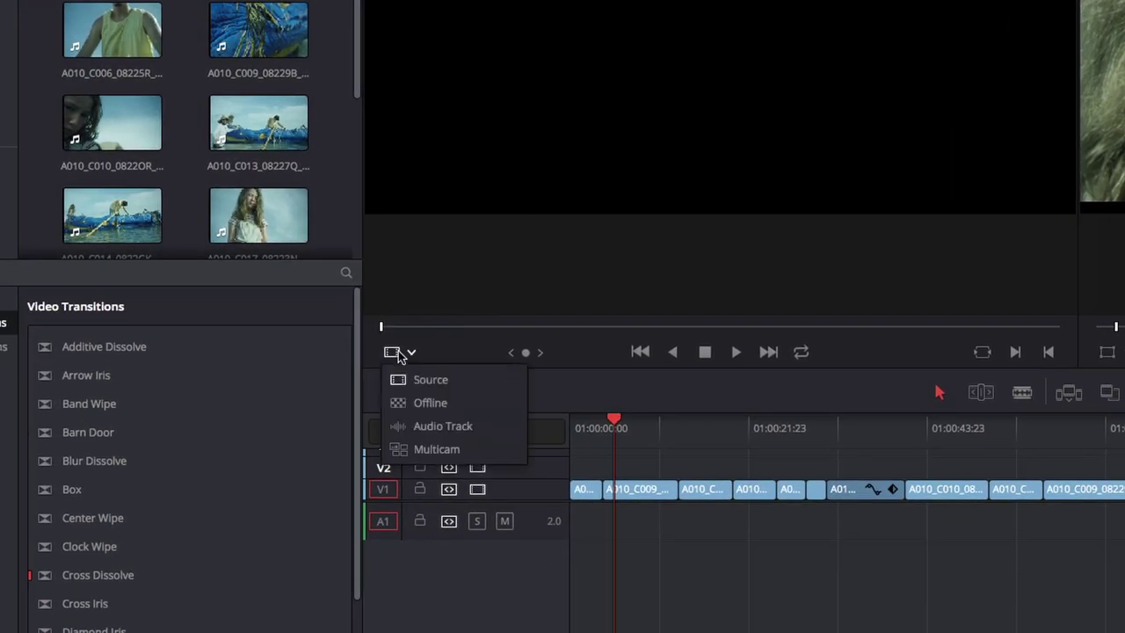
{"action": "left_click", "coordinate": [430, 403]}
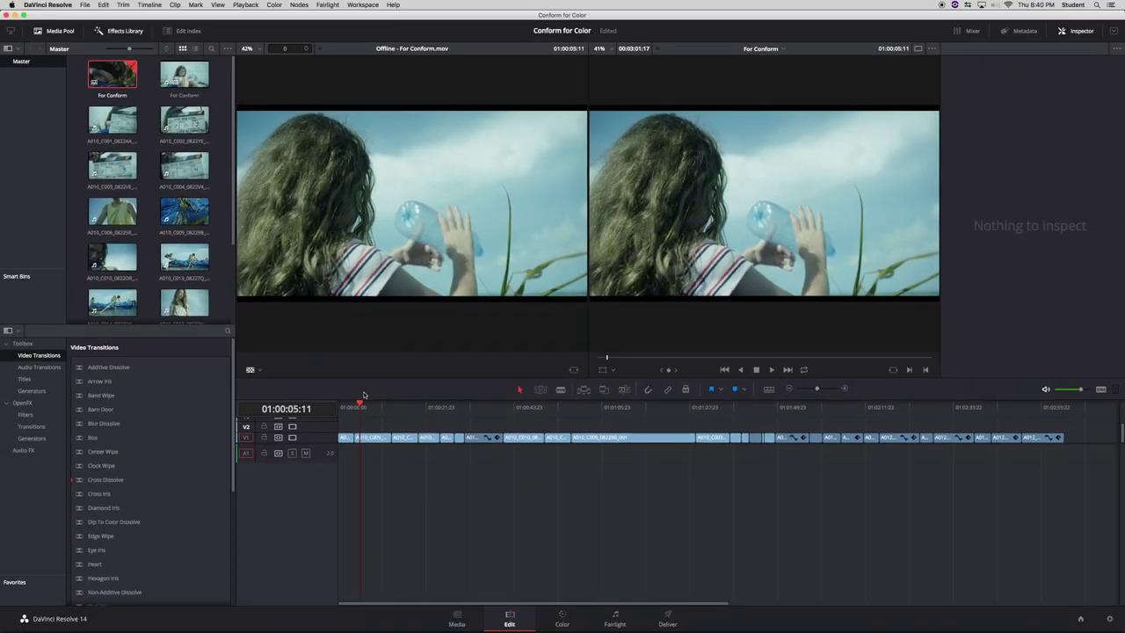
{"action": "mouse_move", "coordinate": [363, 410]}
{"action": "left_mouse_down"}
{"action": "mouse_move", "coordinate": [375, 410]}
{"action": "mouse_move", "coordinate": [345, 412]}
{"action": "left_mouse_up"}
{"action": "key", "text": "Left"}
{"action": "key", "text": "Left"}
{"action": "key", "text": "Left"}
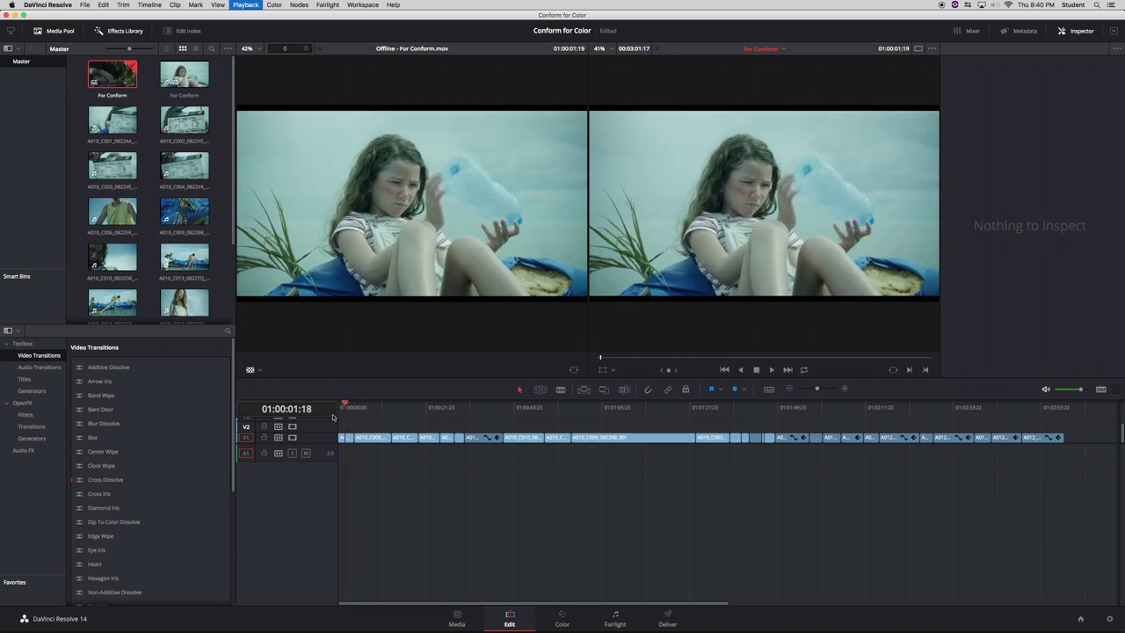
{"action": "left_click", "coordinate": [409, 410]}
{"action": "key", "text": "Right"}
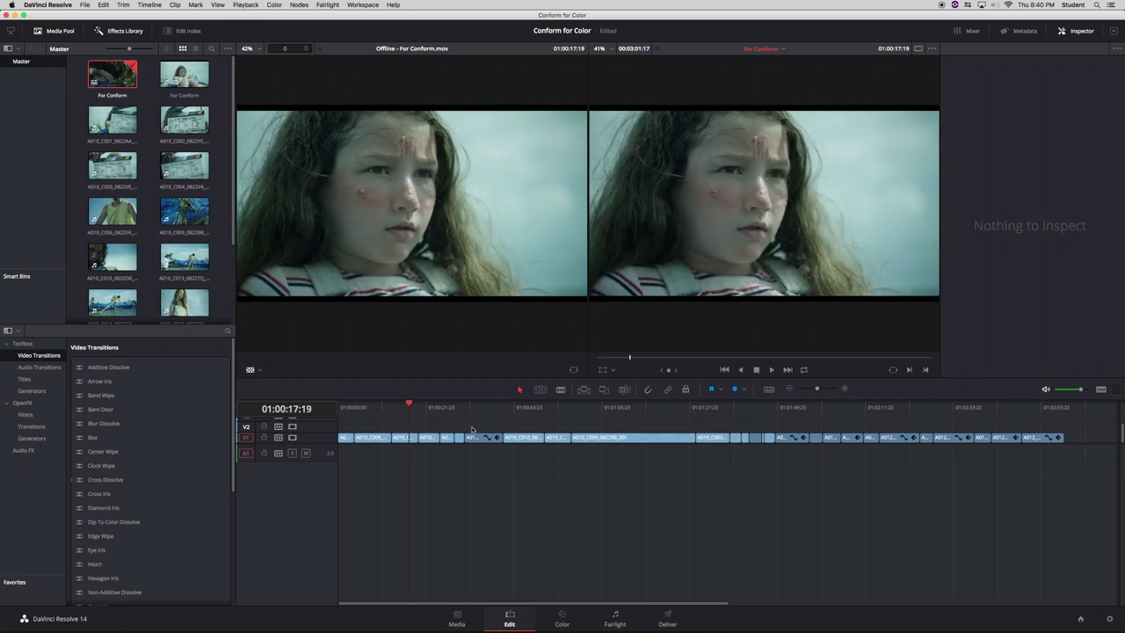
{"action": "left_click", "coordinate": [480, 409]}
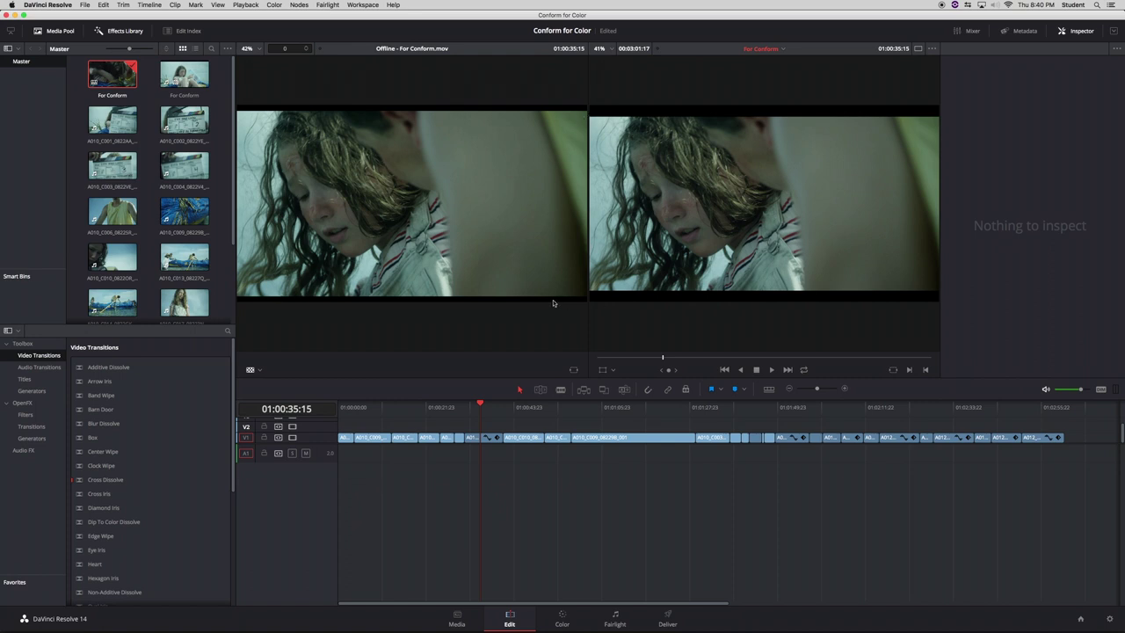
Select clip A010_C003_0822VE_001 and overlay the offline reference with a Mix wipe.
{"action": "scroll", "coordinate": [486, 431], "scroll_direction": "down", "scroll_amount": 1}
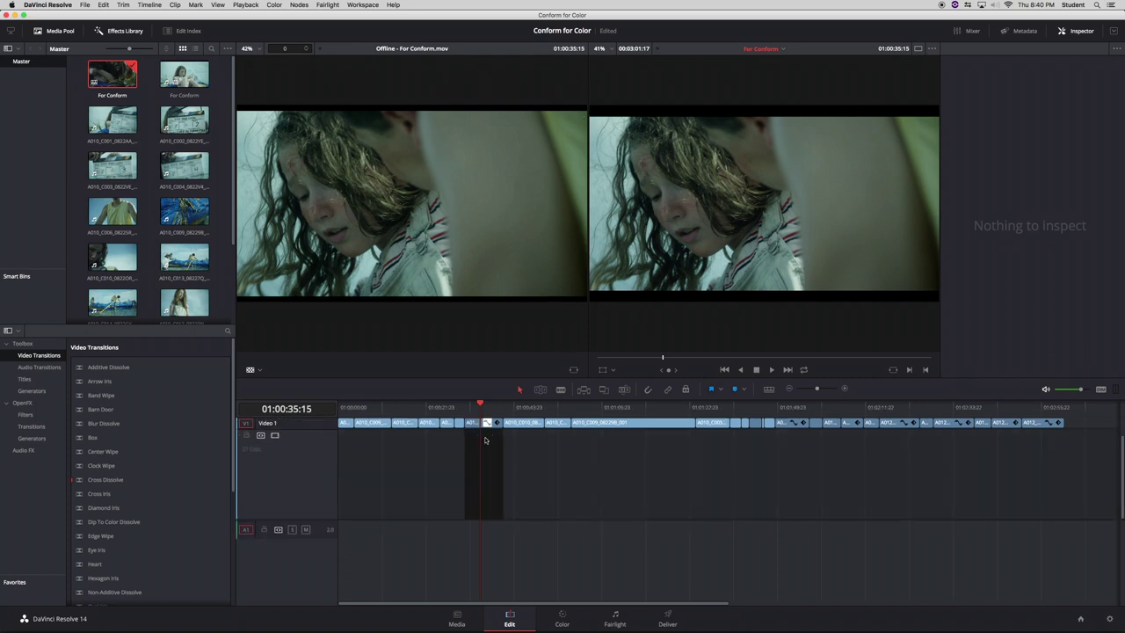
{"action": "scroll", "coordinate": [485, 422], "scroll_direction": "up", "scroll_amount": 3}
{"action": "left_click", "coordinate": [473, 515]}
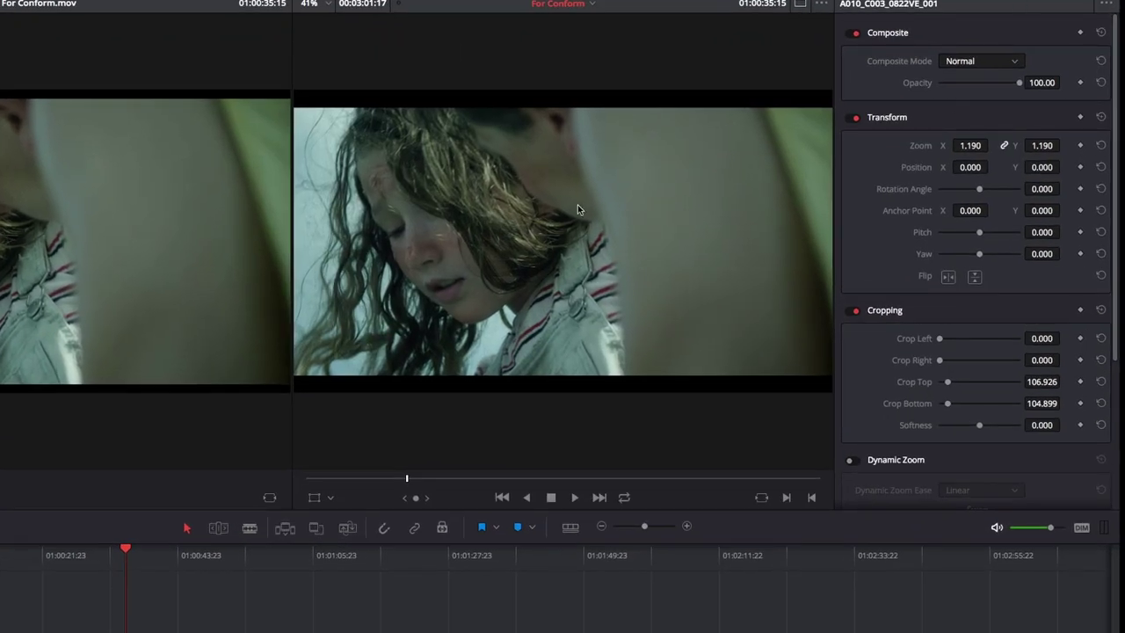
{"action": "right_click", "coordinate": [512, 233]}
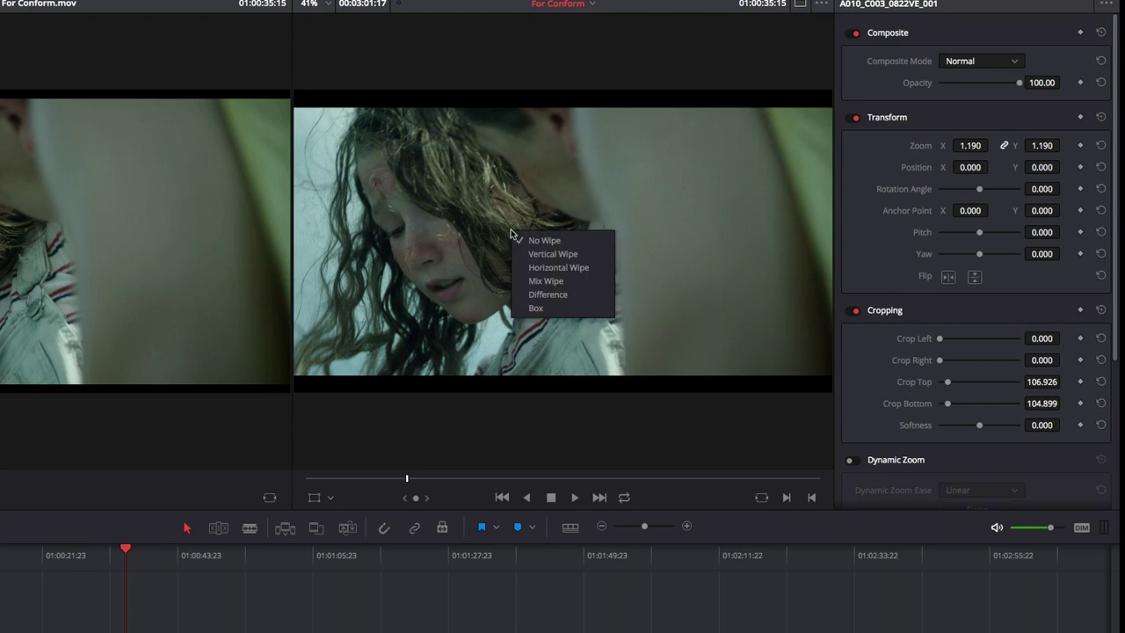
{"action": "left_click", "coordinate": [542, 281]}
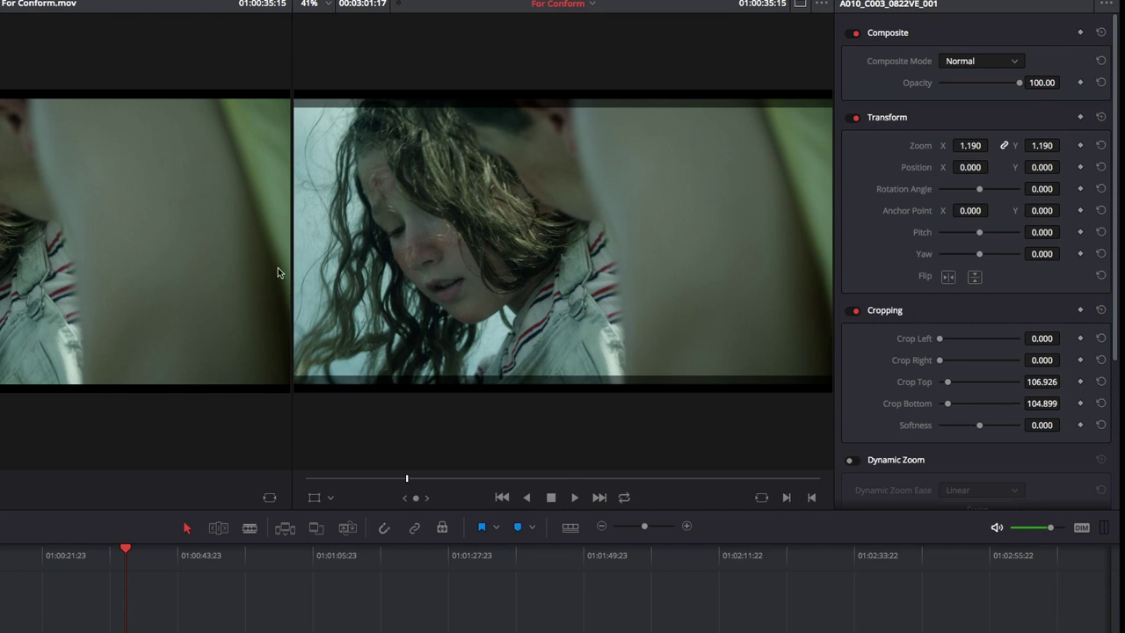
Reset Crop Top and Crop Bottom to 0, turn off the wipe, and recheck 01:00:35:20.
{"action": "double_click", "coordinate": [923, 404]}
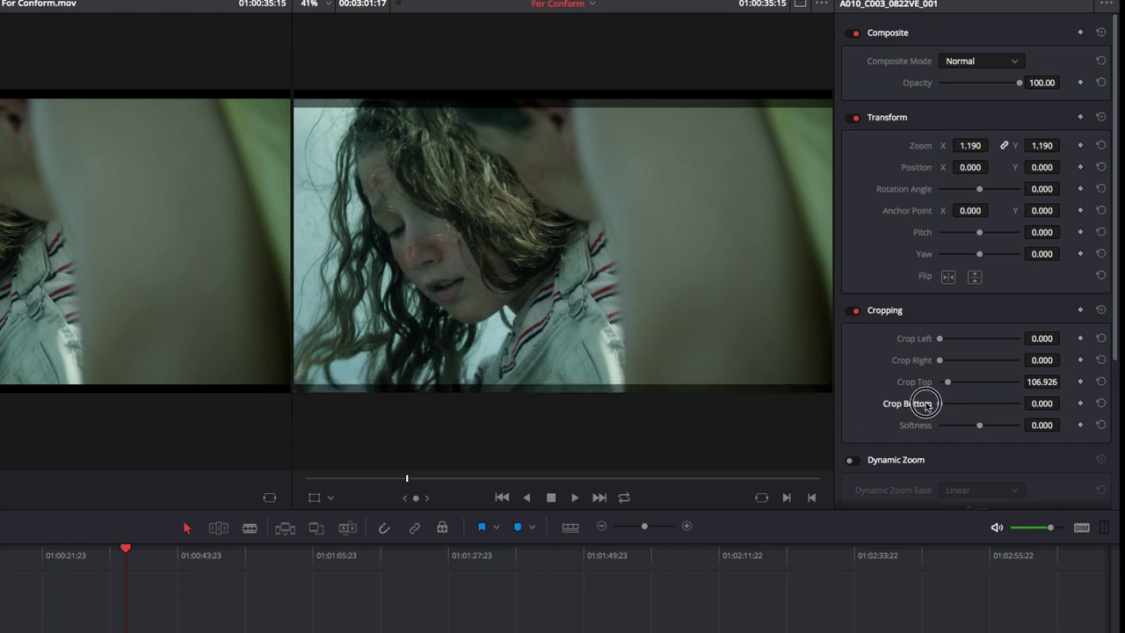
{"action": "left_click_drag", "start_coordinate": [950, 389], "coordinate": [840, 378]}
{"action": "right_click", "coordinate": [599, 268]}
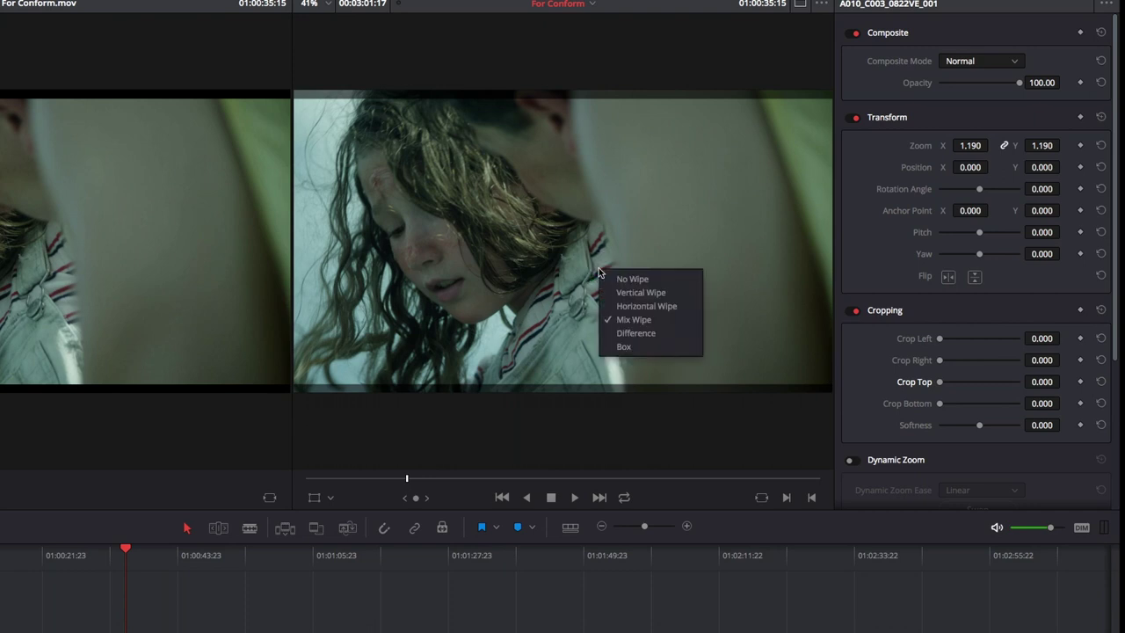
{"action": "left_click", "coordinate": [648, 324]}
{"action": "right_click", "coordinate": [486, 269]}
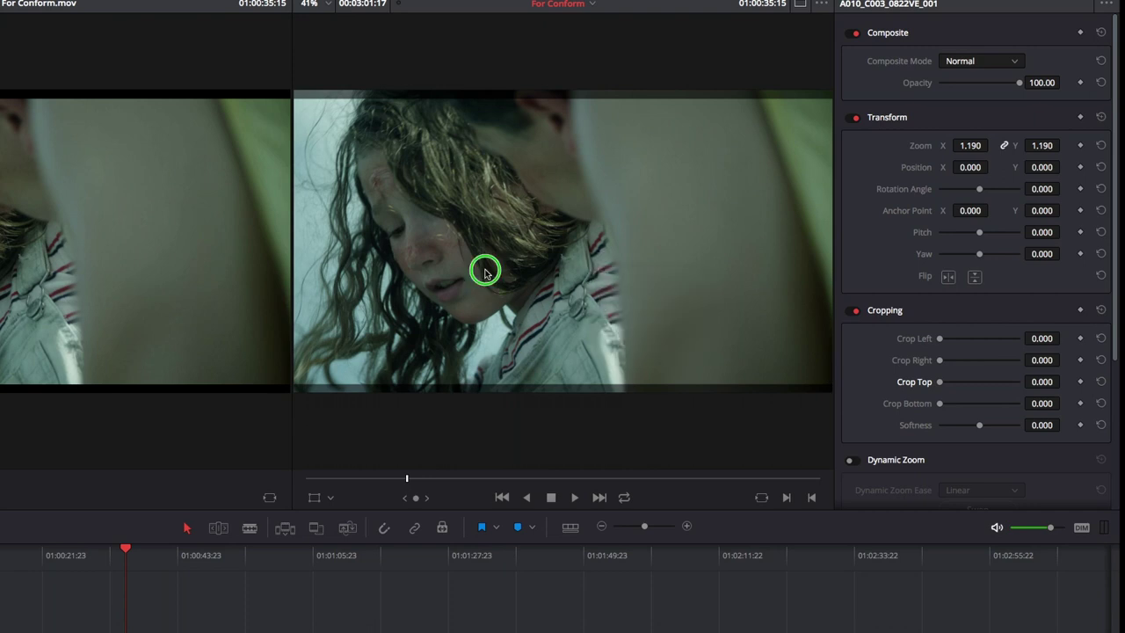
{"action": "left_click", "coordinate": [528, 321]}
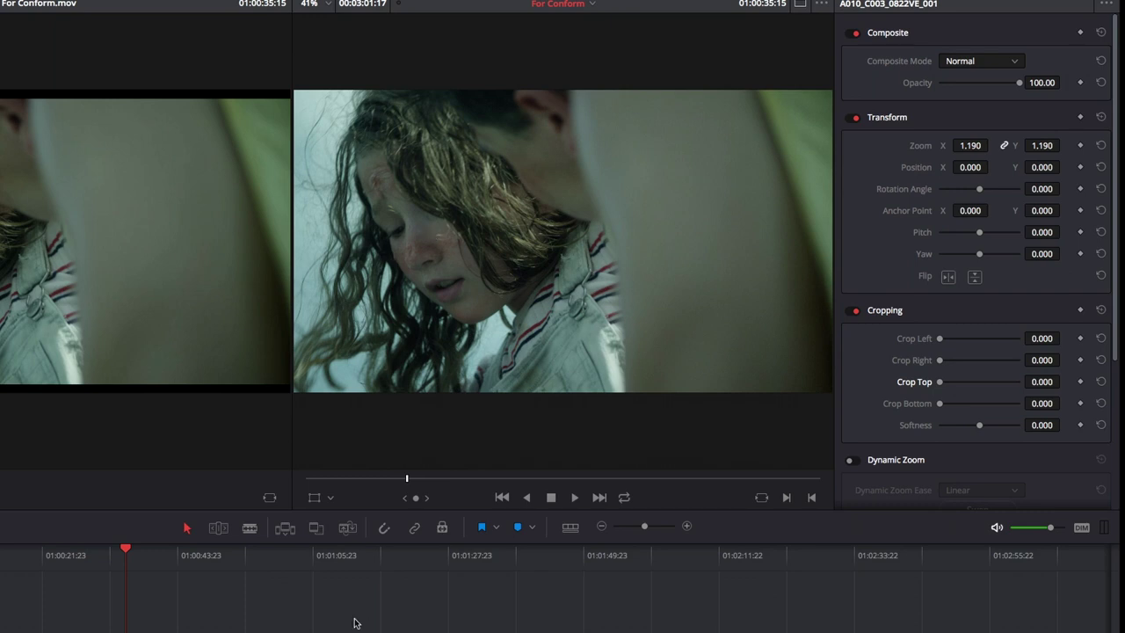
{"action": "left_click", "coordinate": [195, 561]}
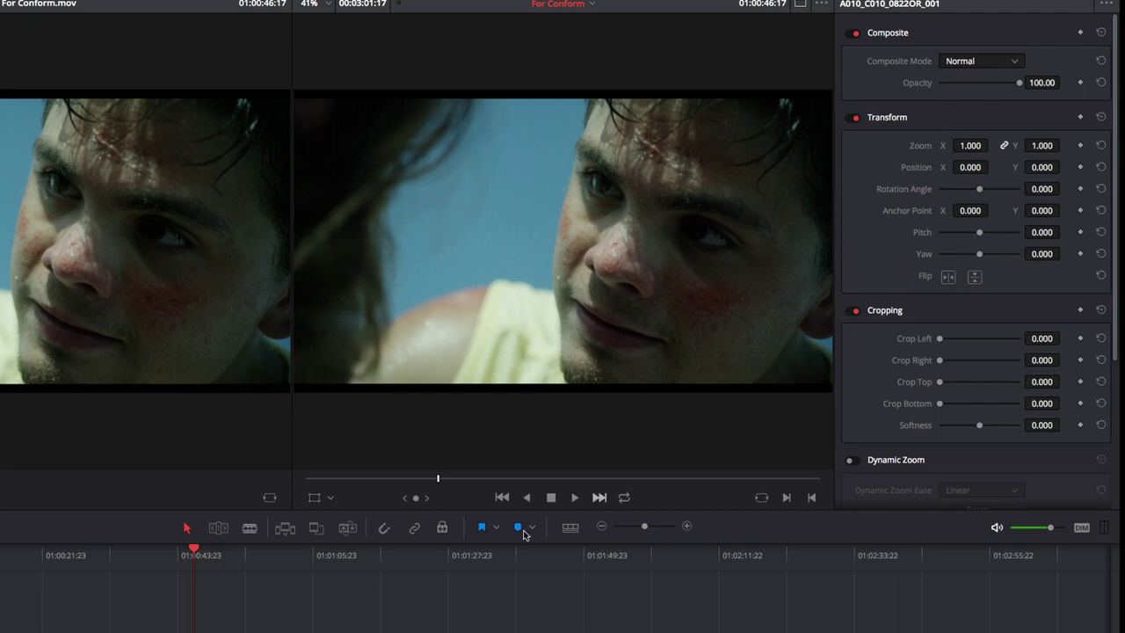
{"action": "left_click", "coordinate": [126, 556]}
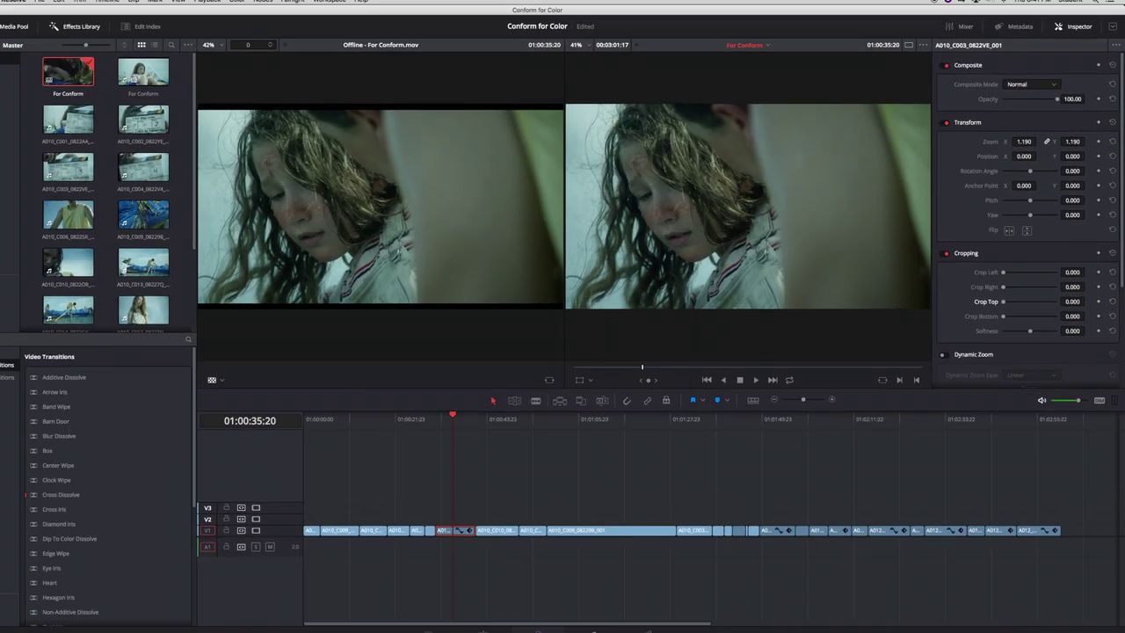
On the Color page, switch the sizing palette to Output Sizing.
{"action": "key", "text": "shift+6"}
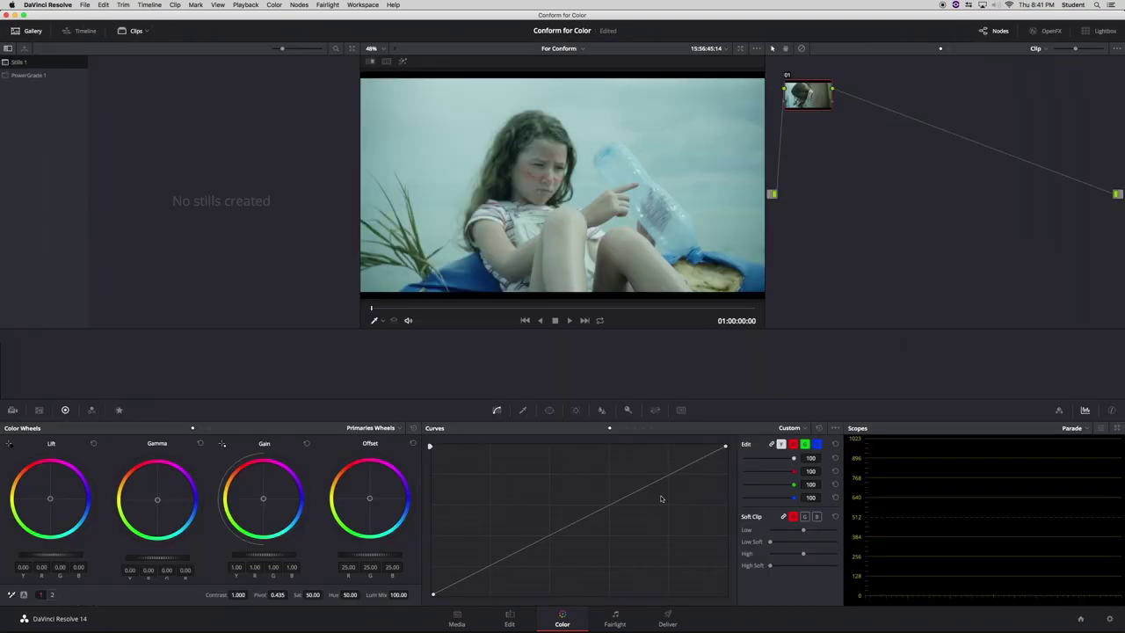
{"action": "left_click", "coordinate": [655, 410]}
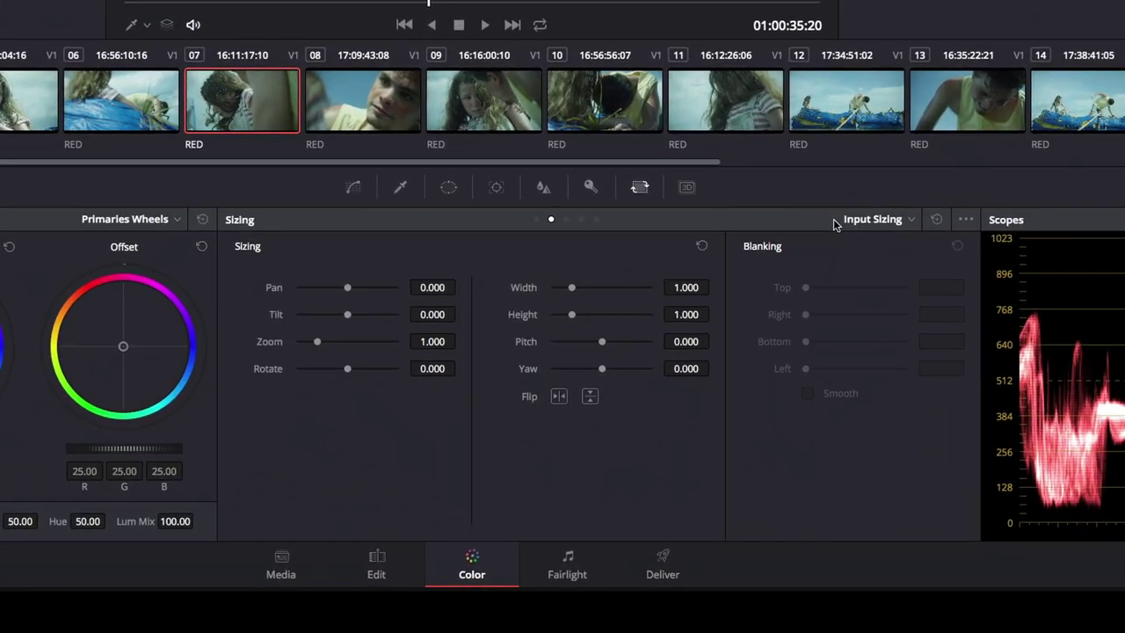
{"action": "left_click", "coordinate": [767, 428]}
{"action": "left_click", "coordinate": [884, 273]}
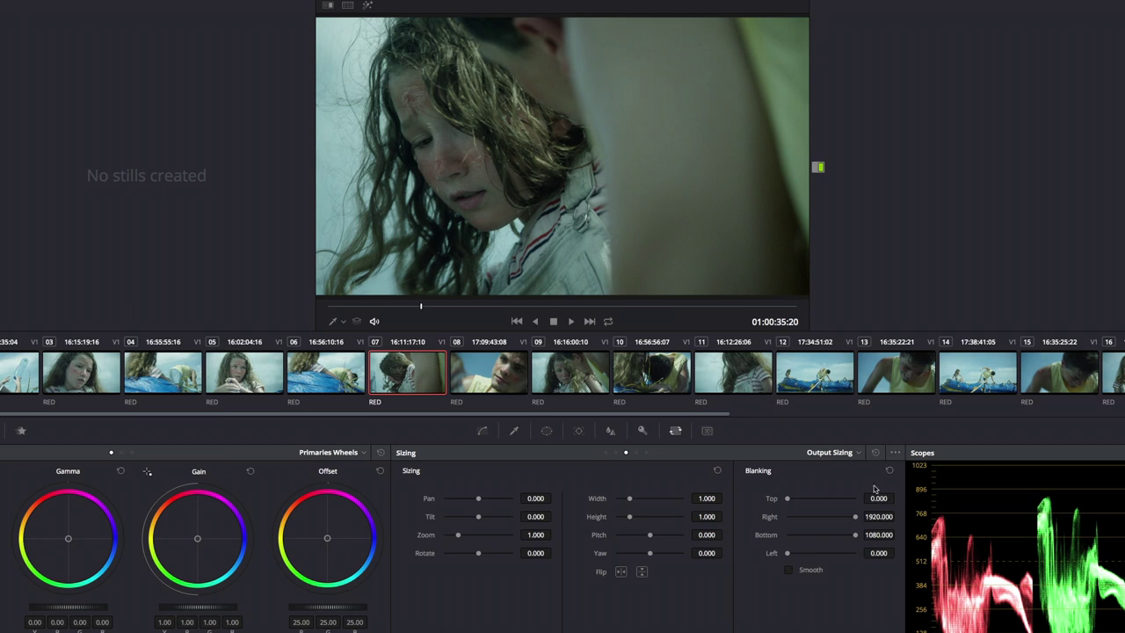
Set the viewer's reference mode to Offline with a Mix wipe.
{"action": "right_click", "coordinate": [609, 188]}
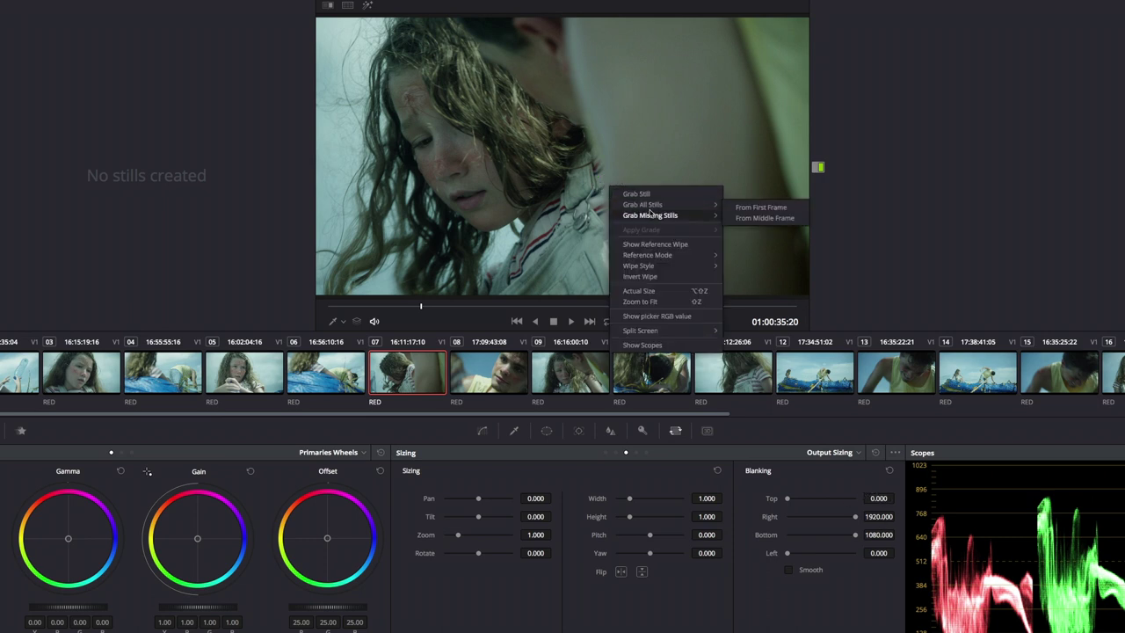
{"action": "mouse_move", "coordinate": [666, 258]}
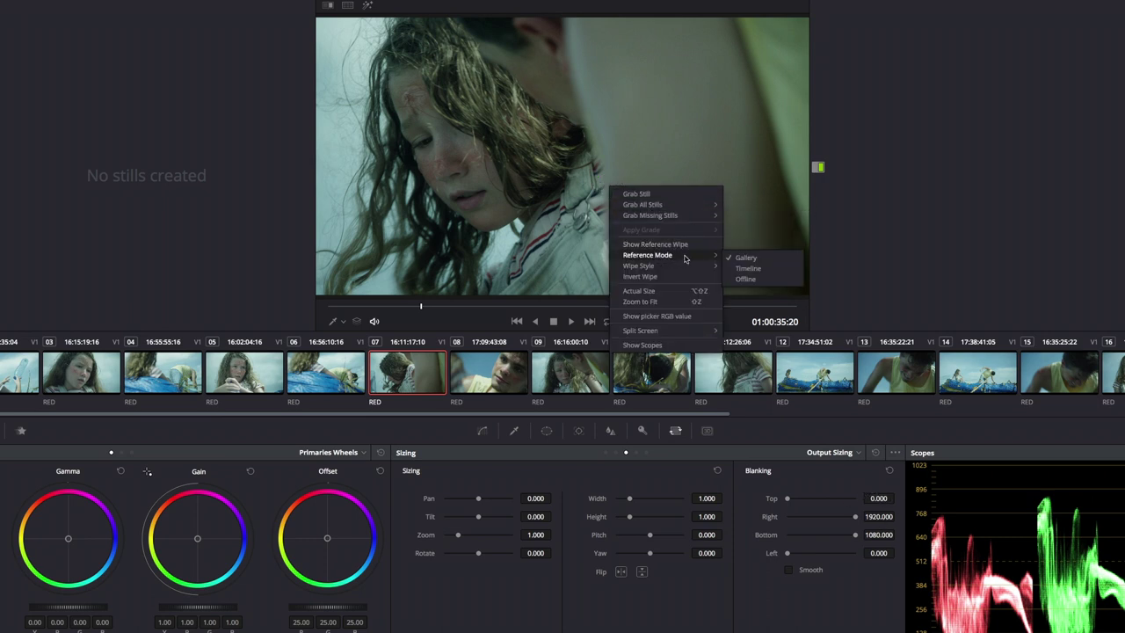
{"action": "left_click", "coordinate": [743, 268]}
{"action": "right_click", "coordinate": [632, 144]}
{"action": "left_click", "coordinate": [670, 196]}
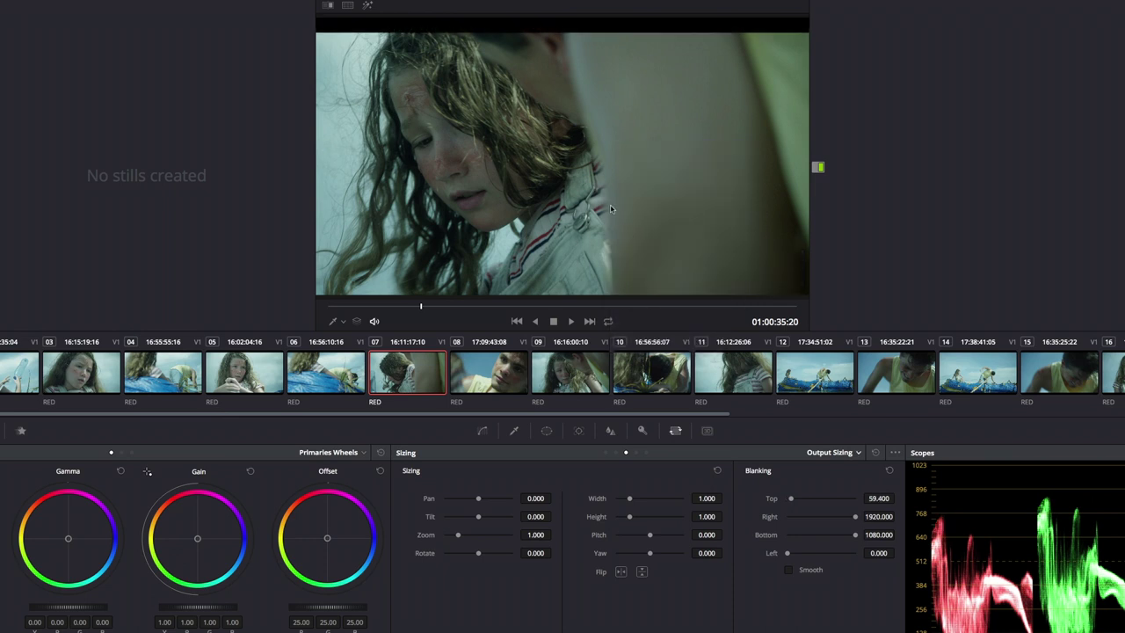
{"action": "right_click", "coordinate": [604, 173]}
{"action": "mouse_move", "coordinate": [635, 253]}
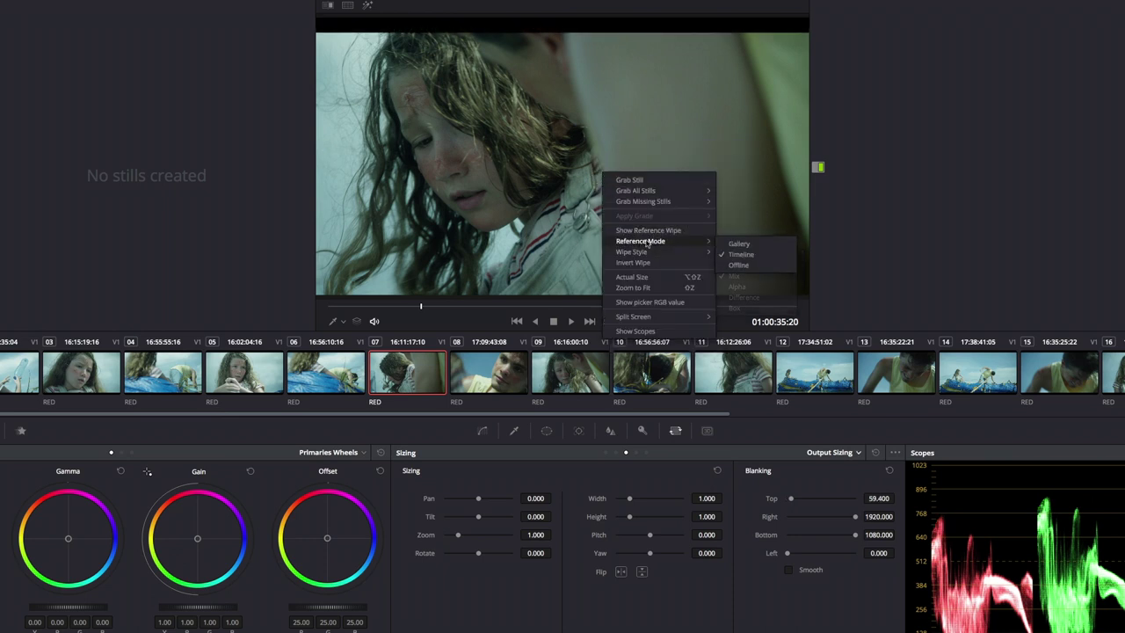
{"action": "left_click", "coordinate": [756, 267]}
{"action": "right_click", "coordinate": [519, 107]}
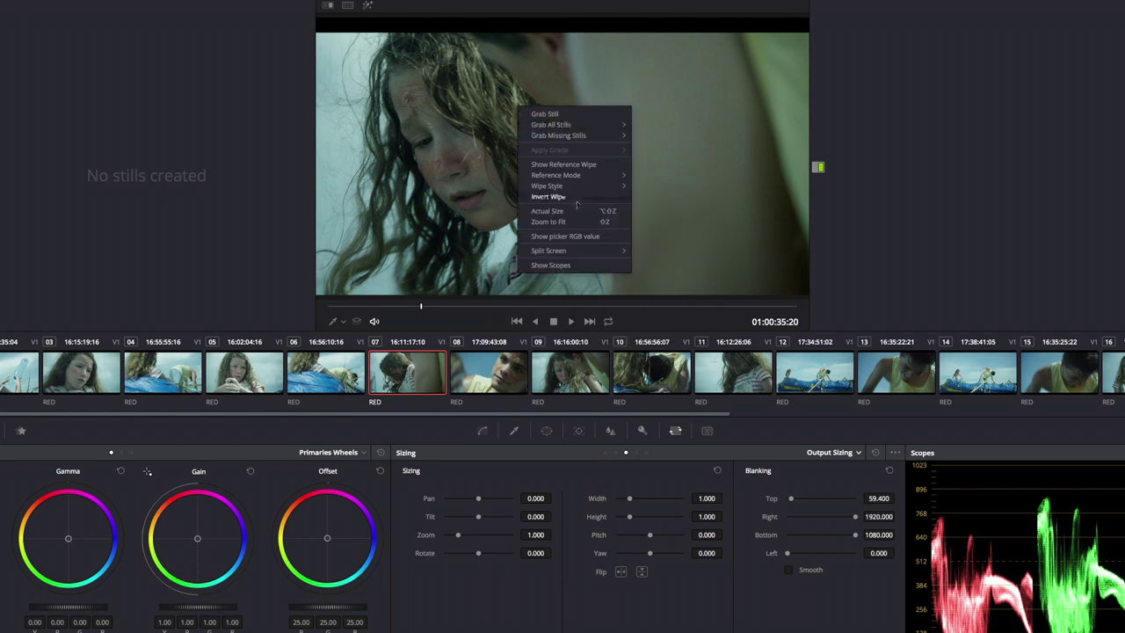
{"action": "mouse_move", "coordinate": [572, 179]}
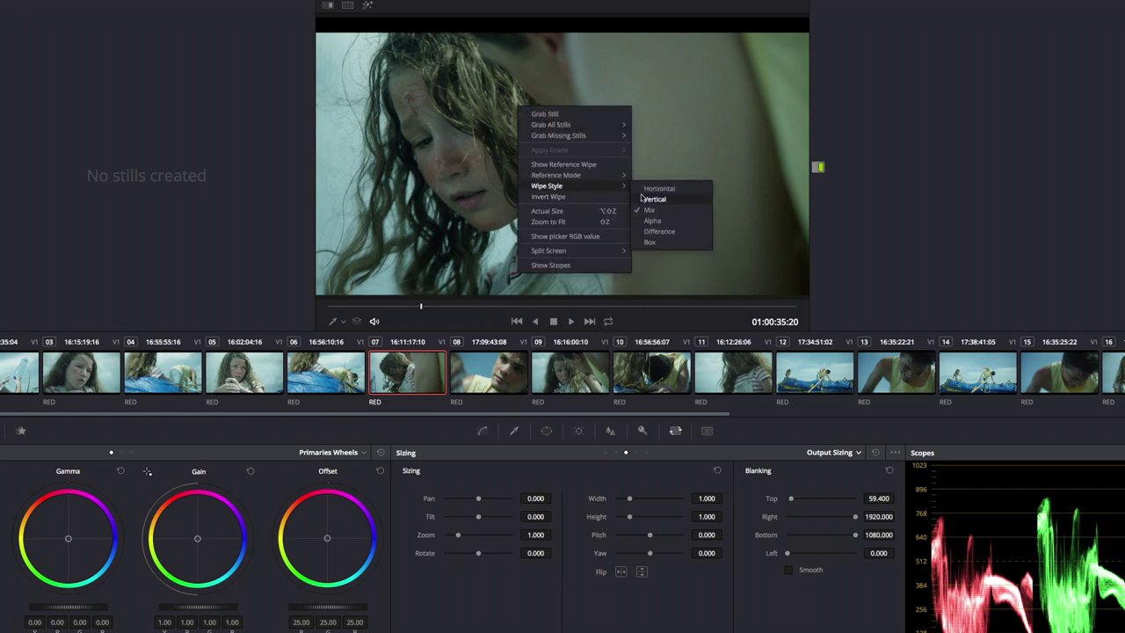
{"action": "left_click", "coordinate": [651, 211]}
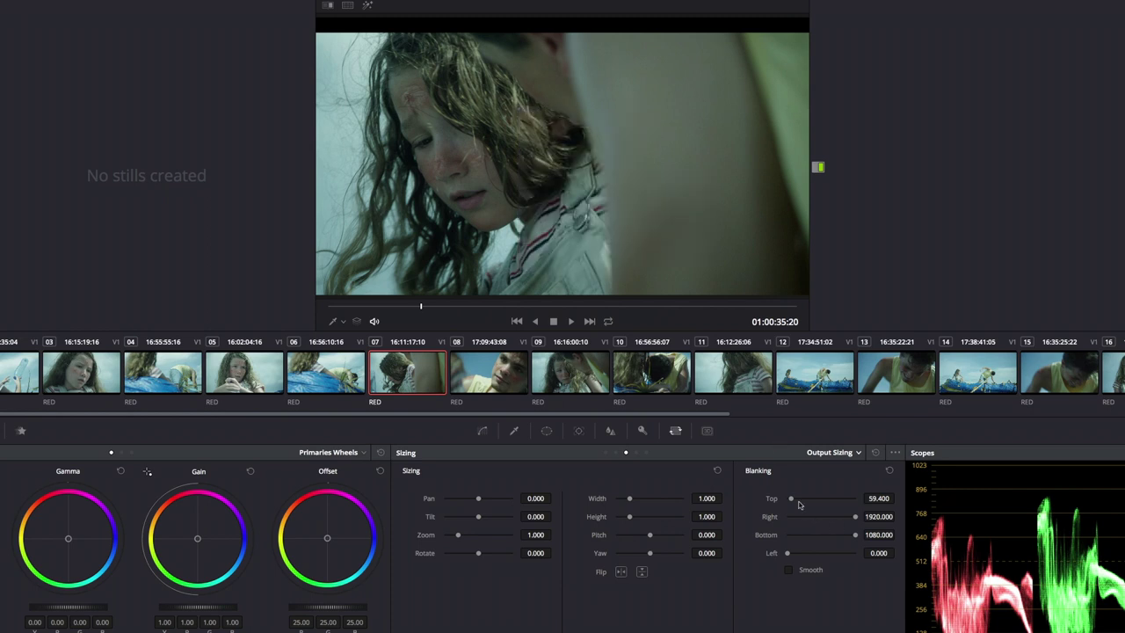
Turn on the reference wipe and roughly drag the top blanking value.
{"action": "left_click_drag", "start_coordinate": [791, 499], "coordinate": [788, 499]}
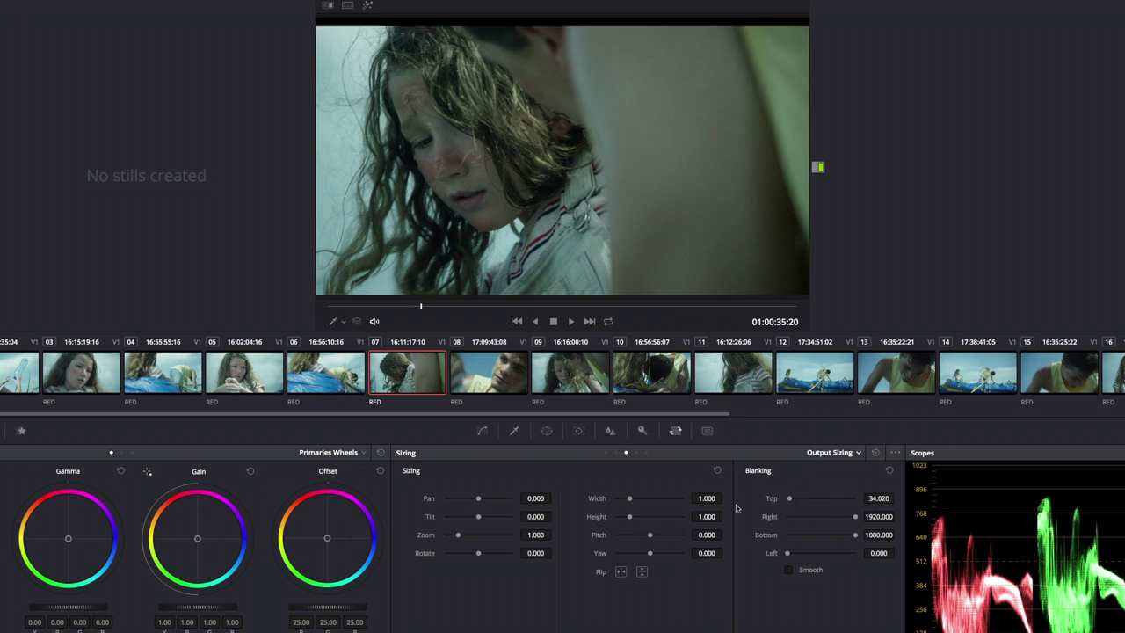
{"action": "left_click", "coordinate": [329, 6]}
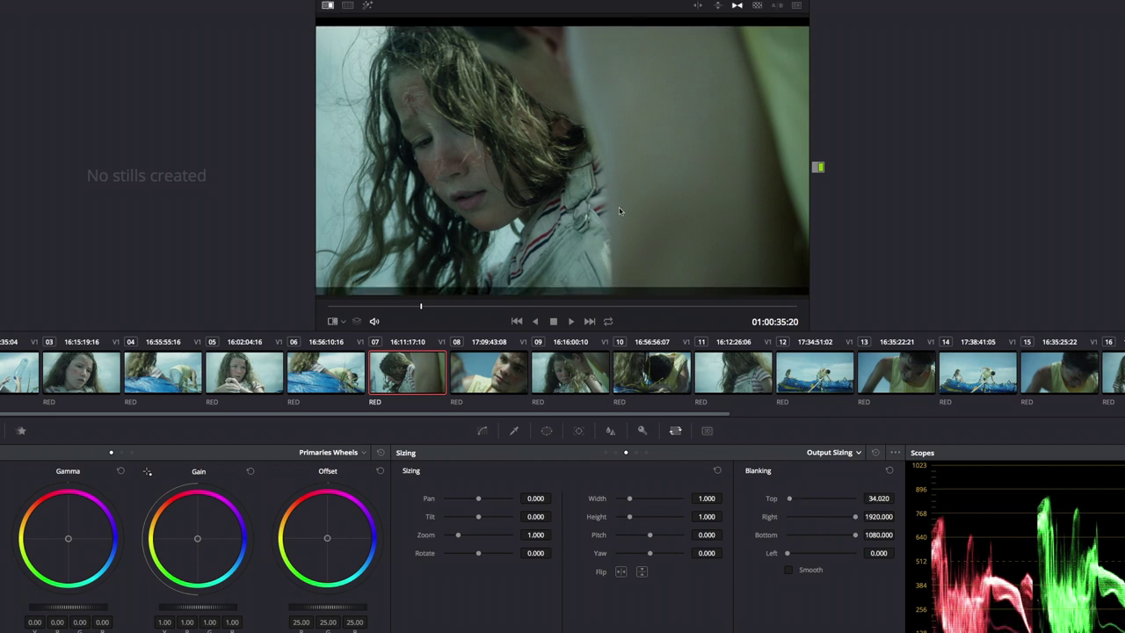
{"action": "right_click", "coordinate": [647, 126]}
{"action": "mouse_move", "coordinate": [733, 193]}
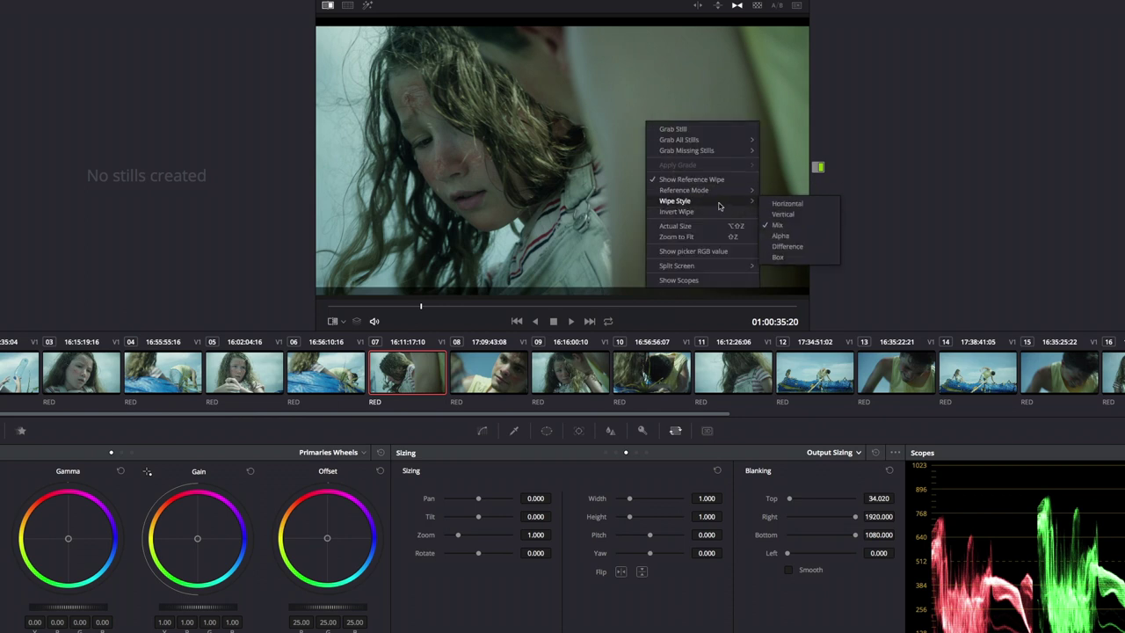
{"action": "left_click", "coordinate": [558, 128]}
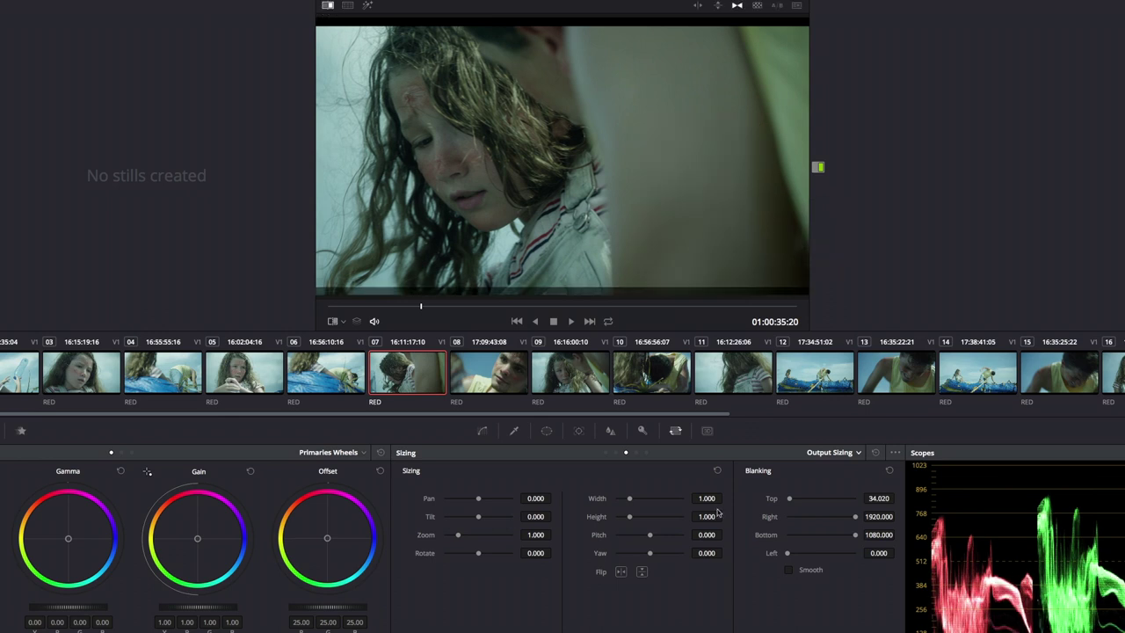
{"action": "left_click_drag", "start_coordinate": [789, 501], "coordinate": [779, 502]}
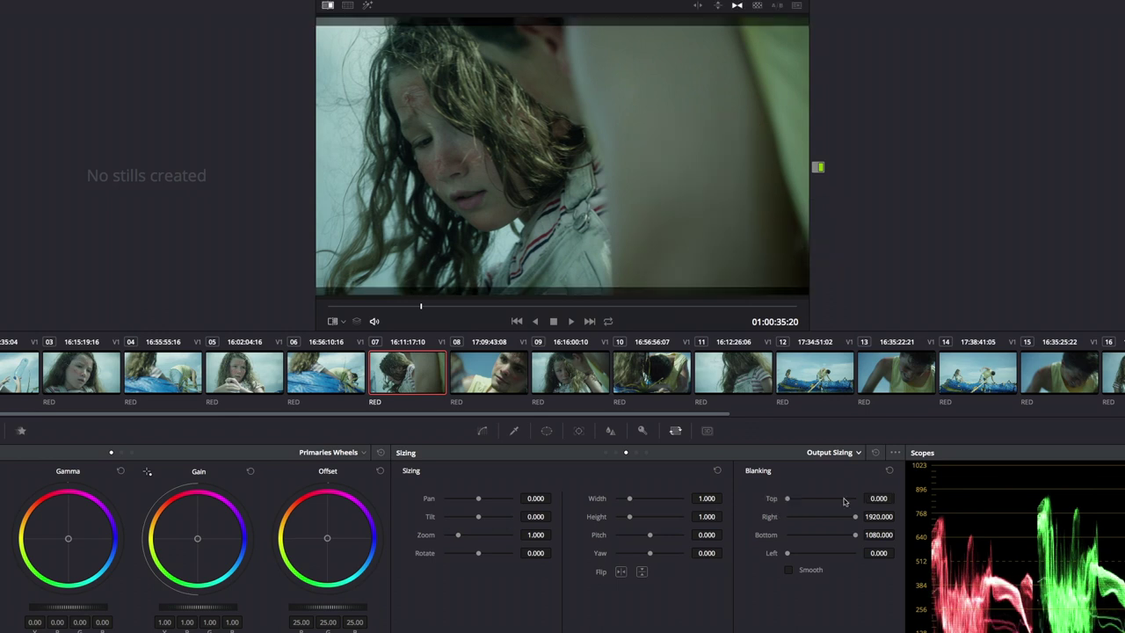
{"action": "left_click_drag", "start_coordinate": [878, 498], "coordinate": [959, 497]}
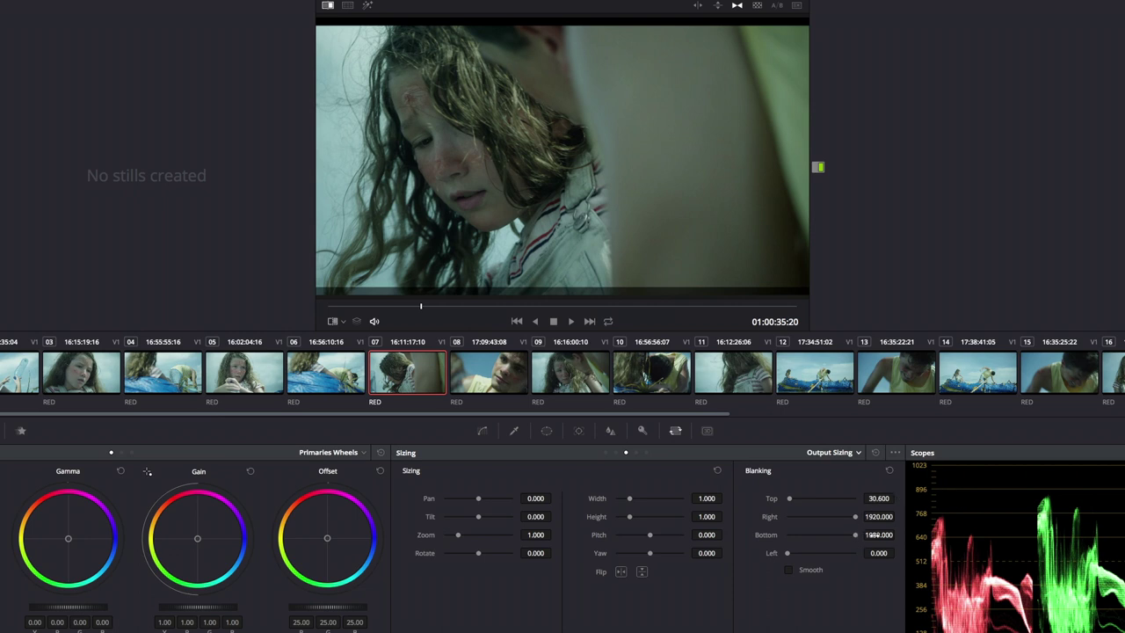
Set output blanking to Top 30 and Bottom 1050, then return to the Edit page.
{"action": "left_click", "coordinate": [878, 498]}
{"action": "type", "text": "30"}
{"action": "key", "text": "Return"}
{"action": "left_click", "coordinate": [880, 535]}
{"action": "type", "text": "1050"}
{"action": "key", "text": "Return"}
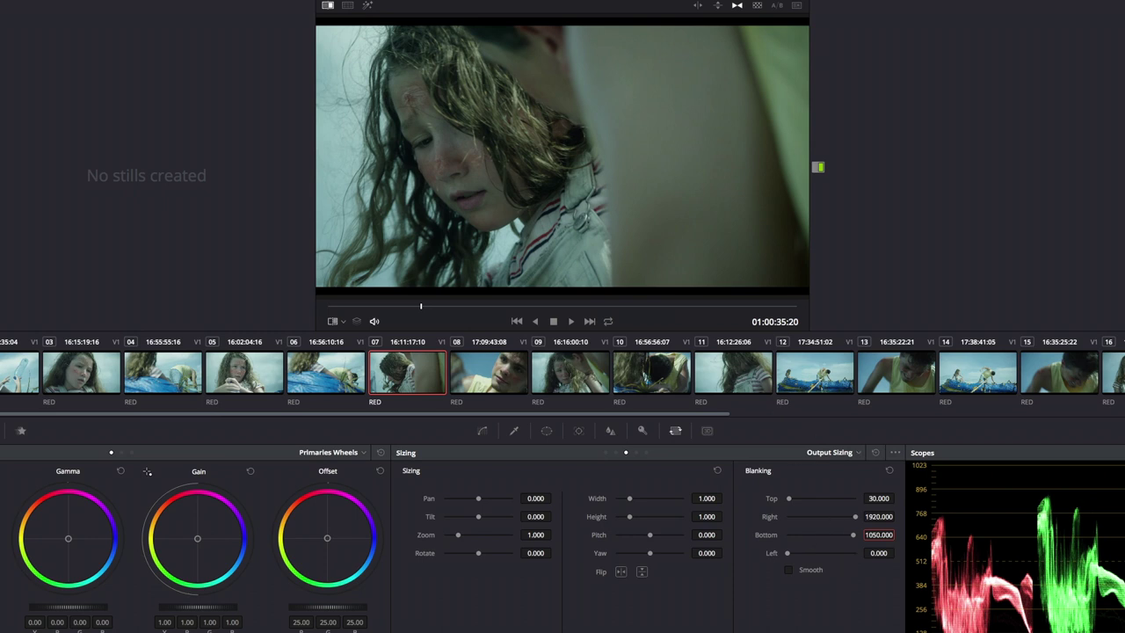
{"action": "key", "text": "shift+4"}
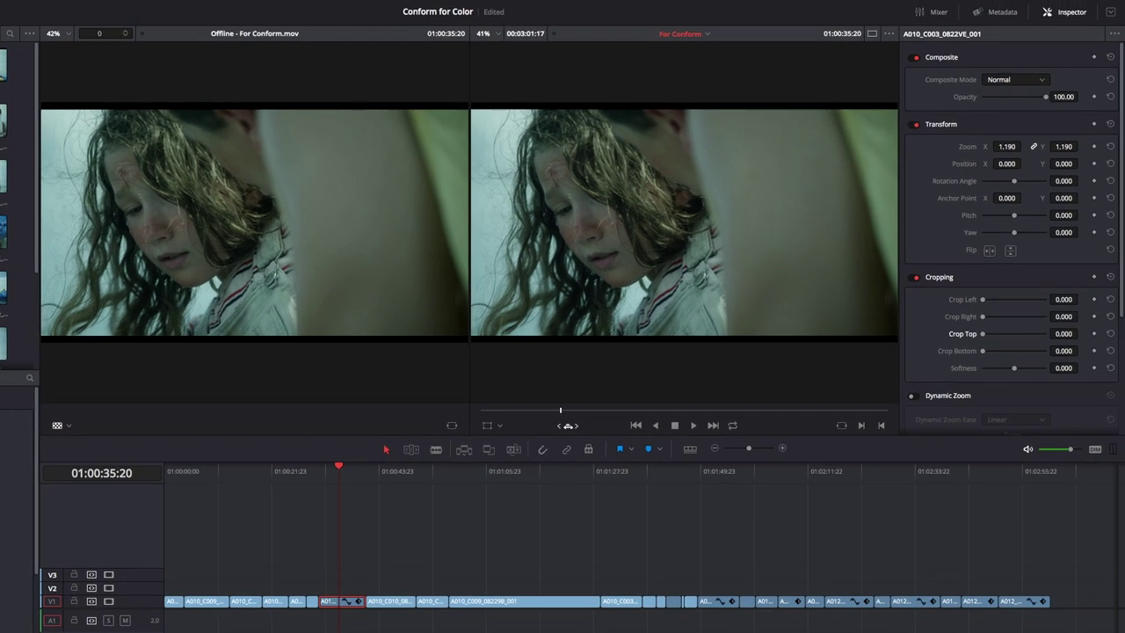
Reset Crop Top and Crop Bottom to zero on clip A012_C004_0823WS_001.
{"action": "left_click_drag", "start_coordinate": [598, 483], "coordinate": [713, 484]}
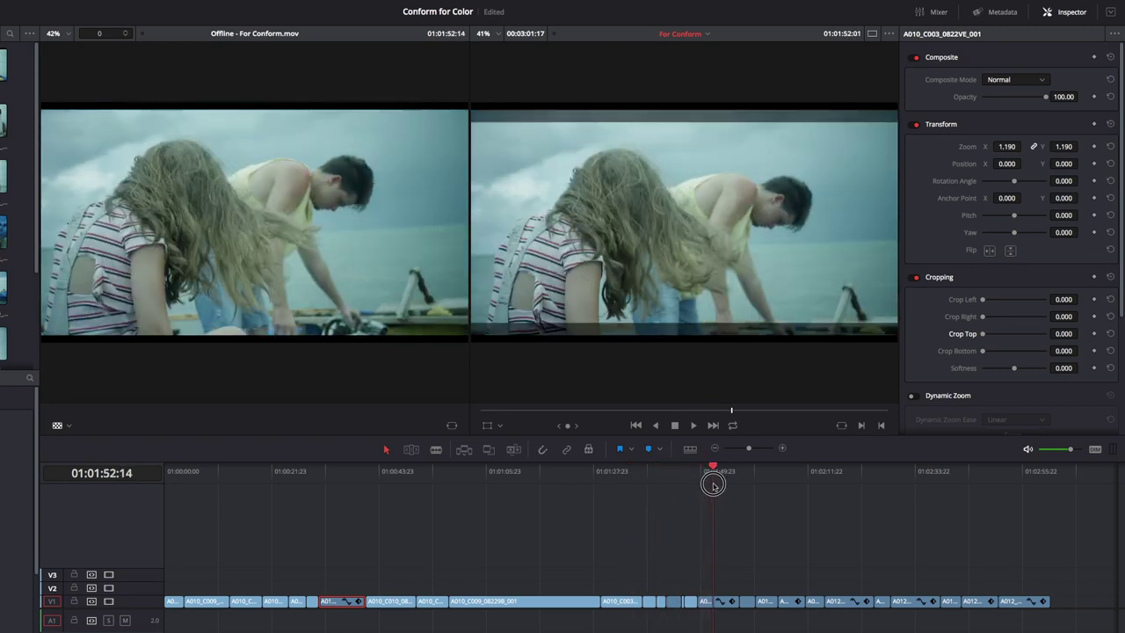
{"action": "left_click", "coordinate": [717, 603]}
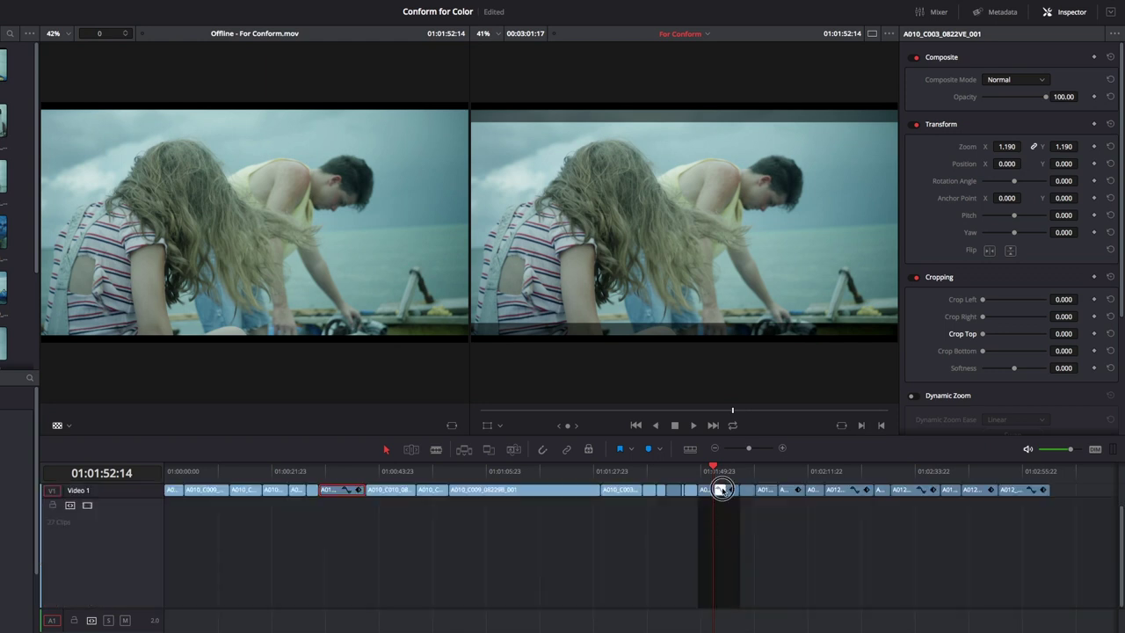
{"action": "left_click", "coordinate": [708, 603]}
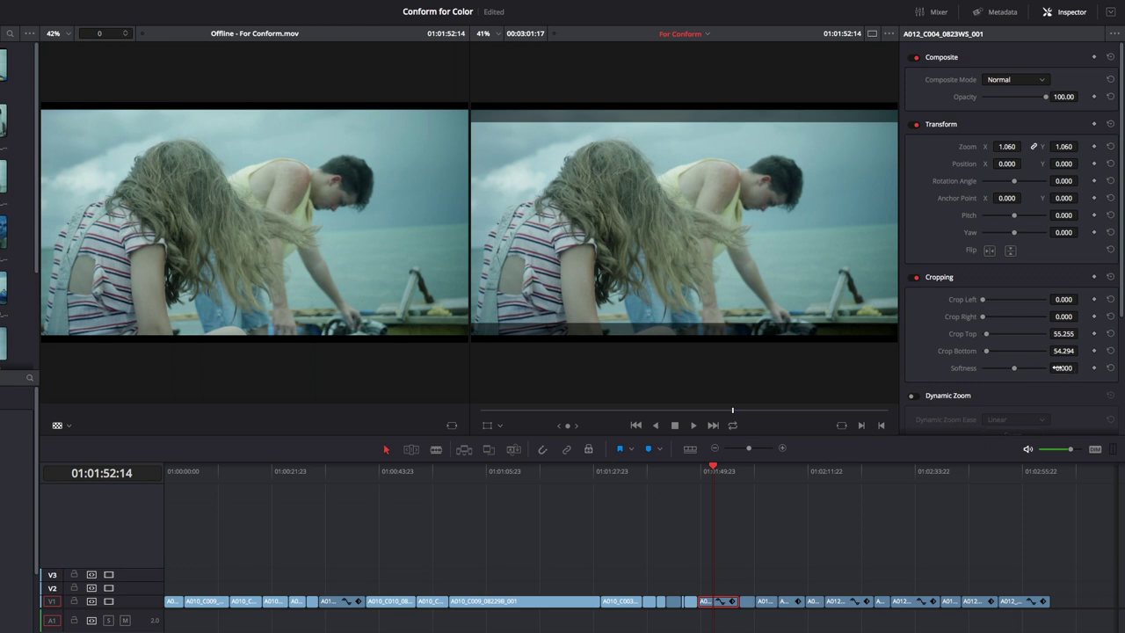
{"action": "left_click", "coordinate": [1110, 335]}
{"action": "left_click", "coordinate": [1110, 351]}
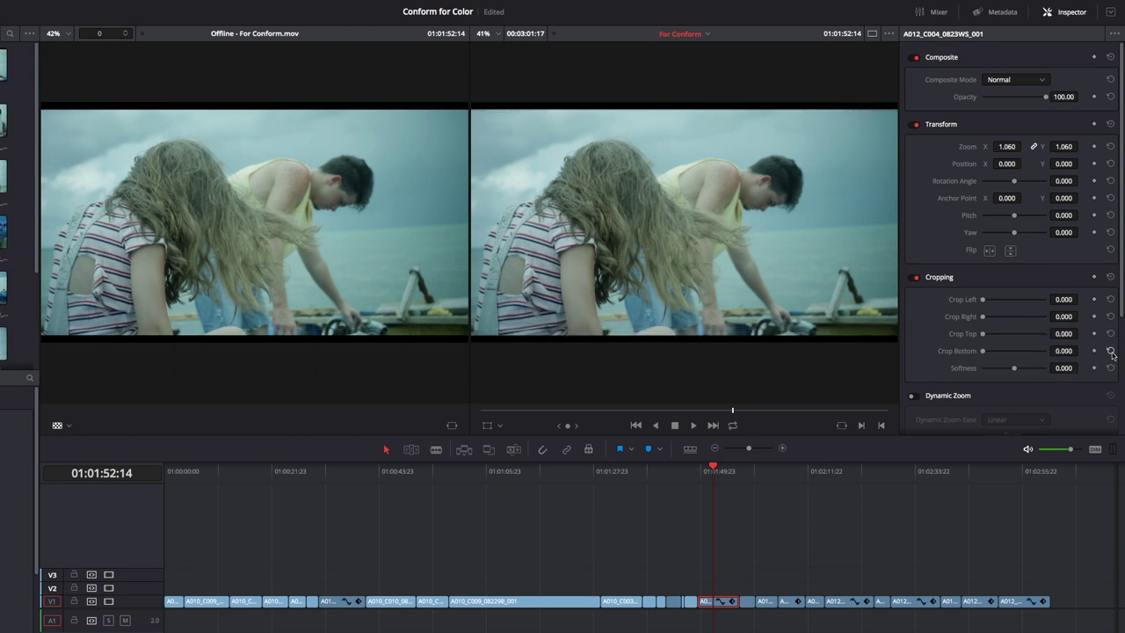
Reset Crop Top and Crop Bottom to zero on clip A012_C001_0823RQ_001.
{"action": "left_click", "coordinate": [751, 471]}
{"action": "left_click", "coordinate": [748, 602]}
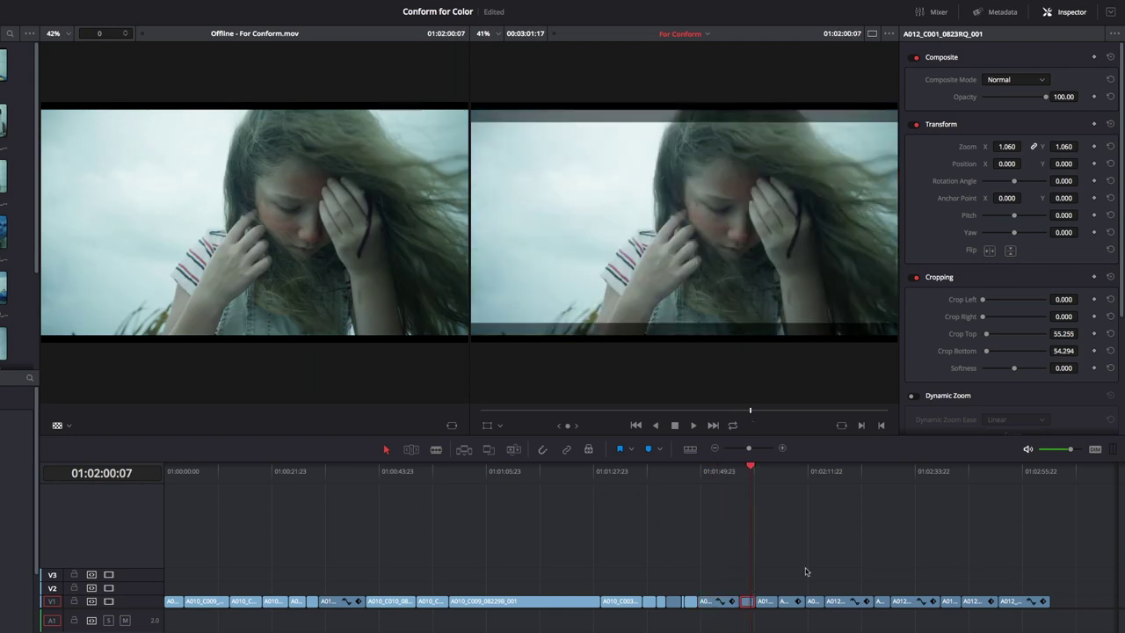
{"action": "left_click", "coordinate": [1111, 334]}
{"action": "left_click", "coordinate": [1110, 351]}
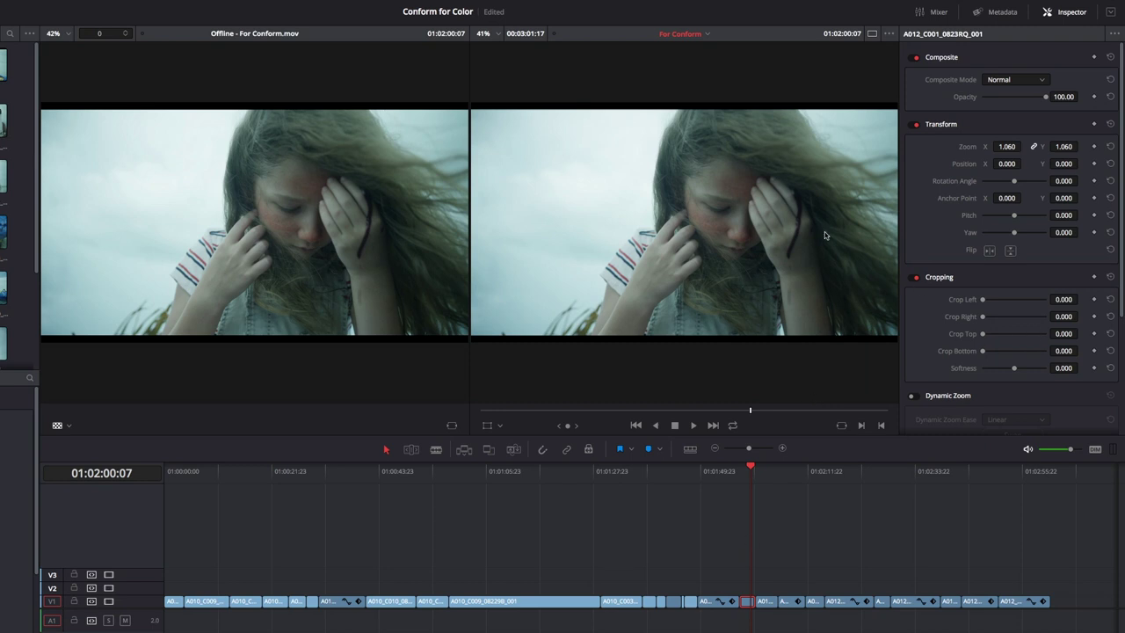
Check the raft shot against the offline reference in Difference mode, then return to Mix.
{"action": "right_click", "coordinate": [745, 247]}
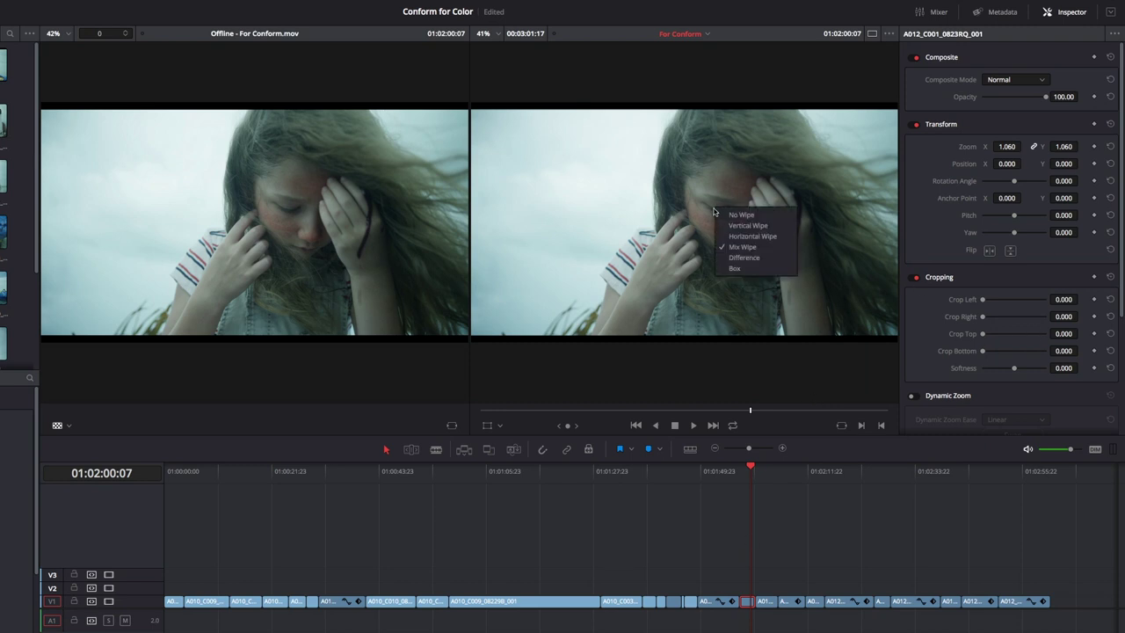
{"action": "left_click", "coordinate": [741, 258]}
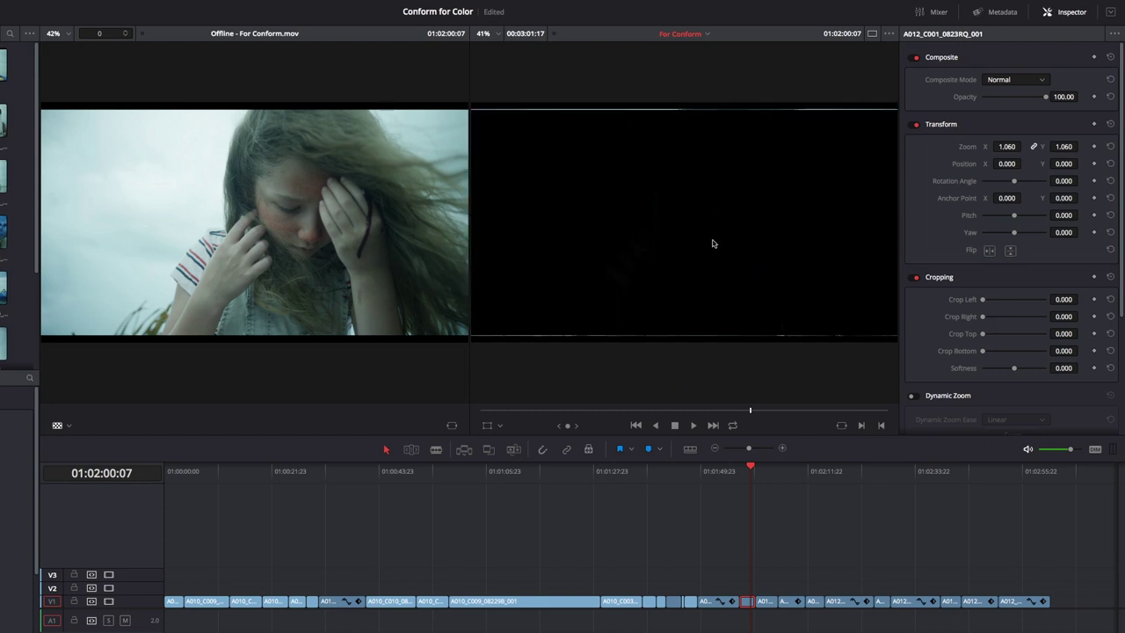
{"action": "right_click", "coordinate": [715, 239]}
{"action": "left_click", "coordinate": [664, 253]}
{"action": "left_click", "coordinate": [543, 479]}
{"action": "left_click_drag", "start_coordinate": [570, 479], "coordinate": [648, 480]}
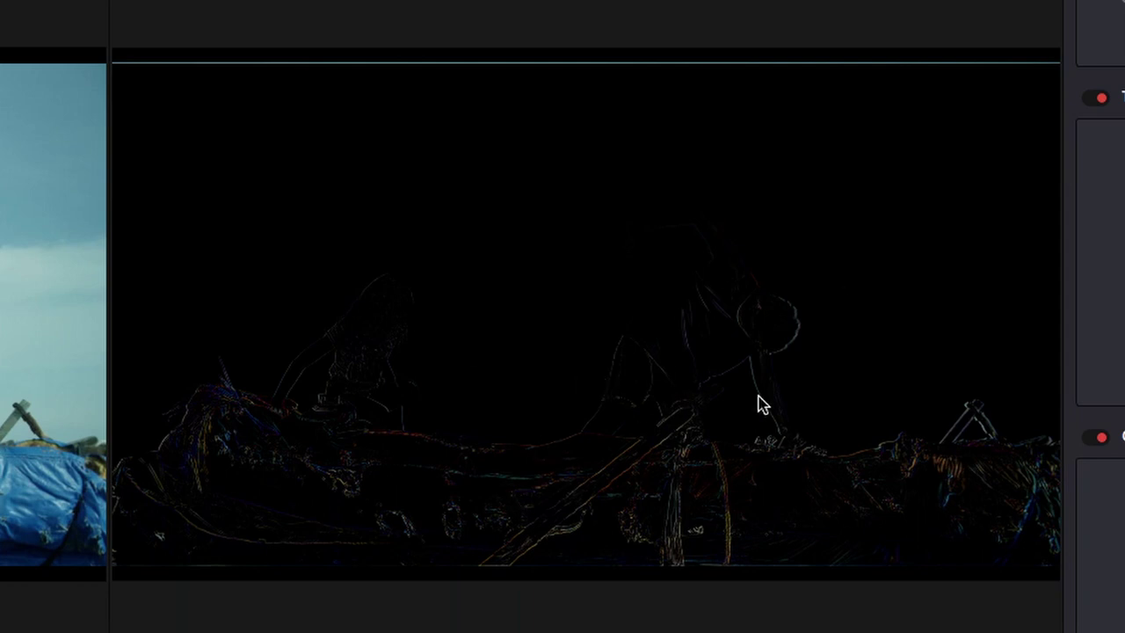
{"action": "right_click", "coordinate": [554, 404]}
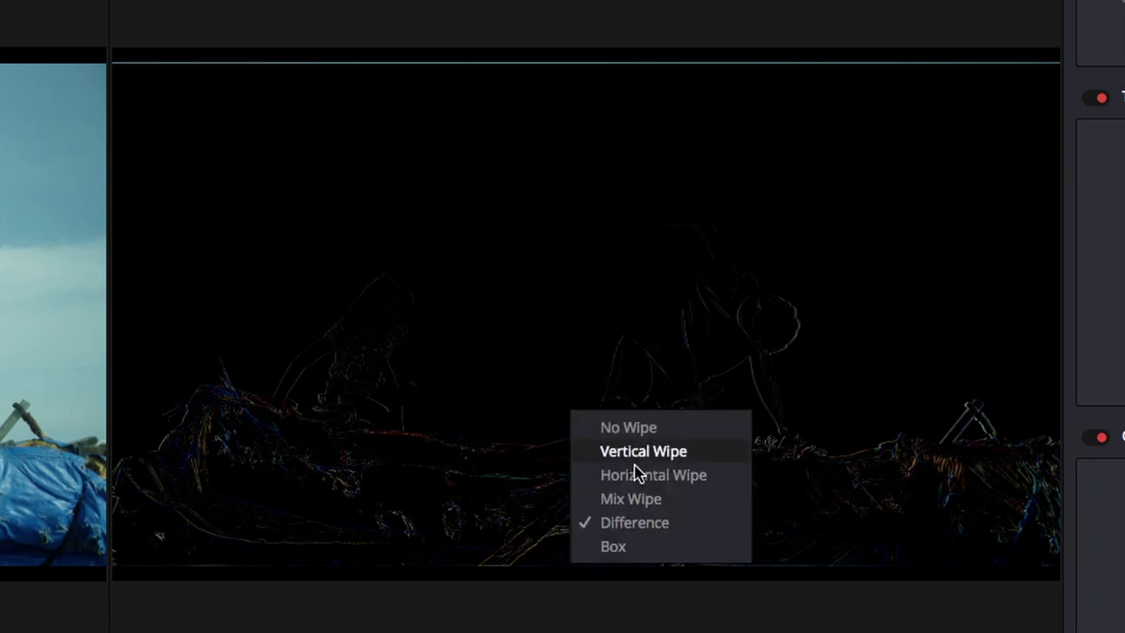
{"action": "left_click", "coordinate": [660, 510]}
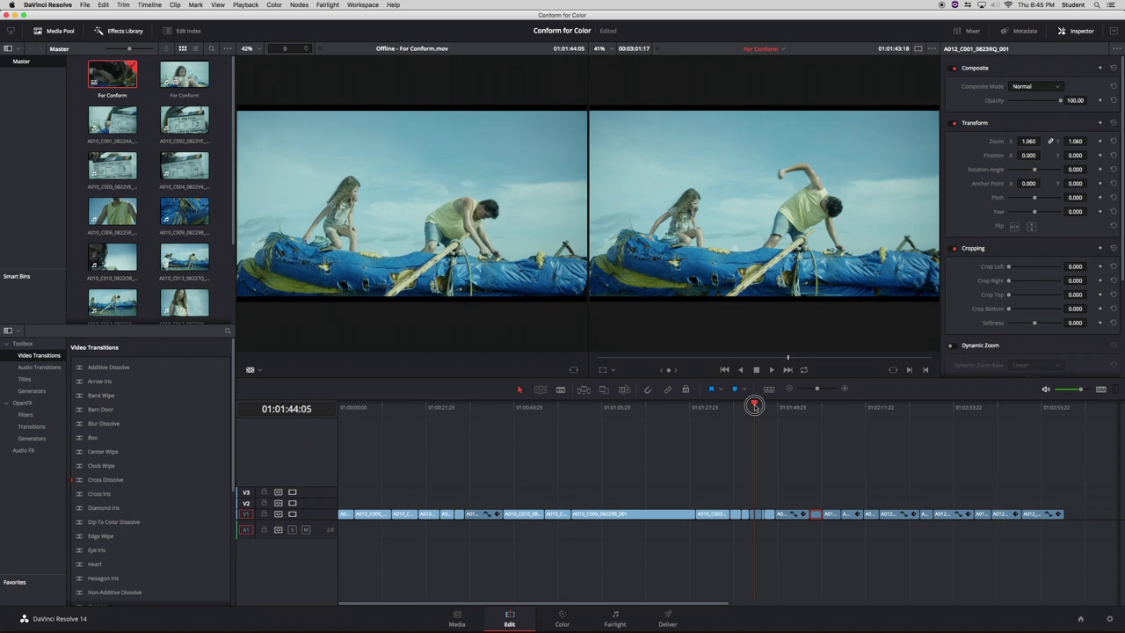
Select clip A012_C004 and reset its Crop Top and Crop Bottom to zero.
{"action": "left_click_drag", "start_coordinate": [754, 405], "coordinate": [763, 406]}
{"action": "left_click_drag", "start_coordinate": [764, 405], "coordinate": [827, 405]}
{"action": "left_click", "coordinate": [831, 515]}
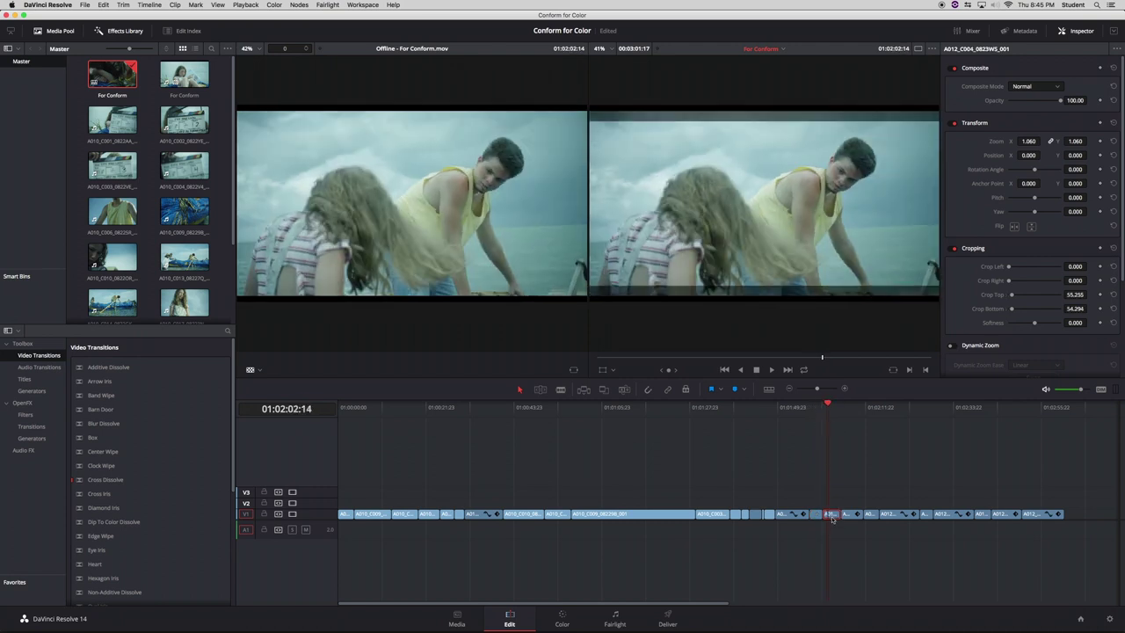
{"action": "left_click", "coordinate": [1113, 294]}
{"action": "left_click", "coordinate": [1115, 308]}
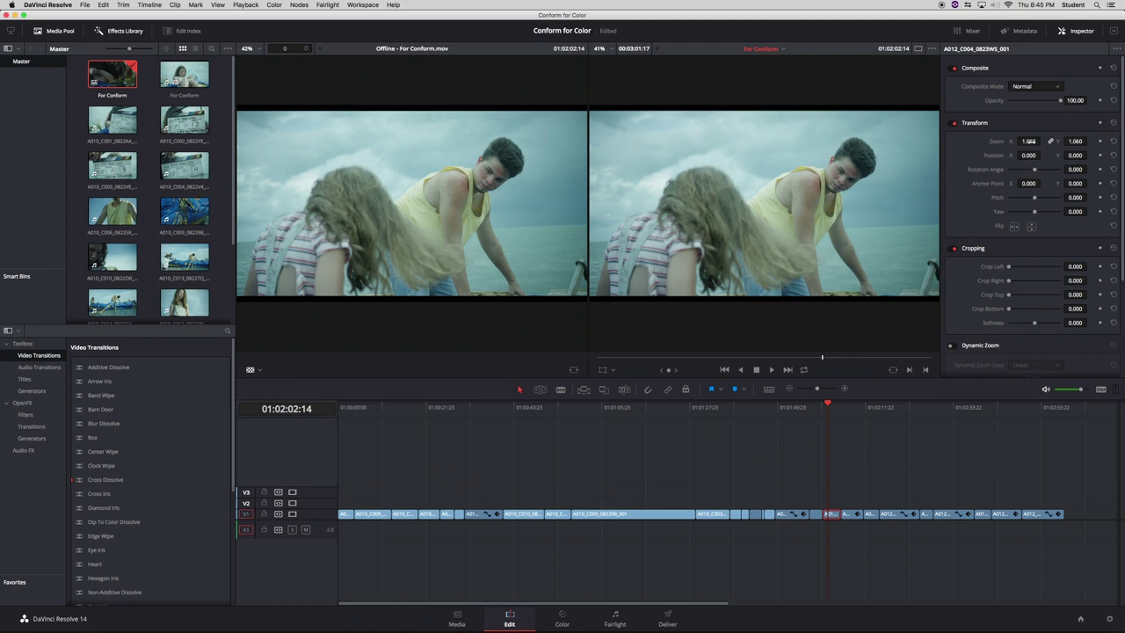
Try different Zoom values, settle at 1.060, and nudge Position X and Rotation.
{"action": "left_click_drag", "start_coordinate": [1029, 148], "coordinate": [1029, 141]}
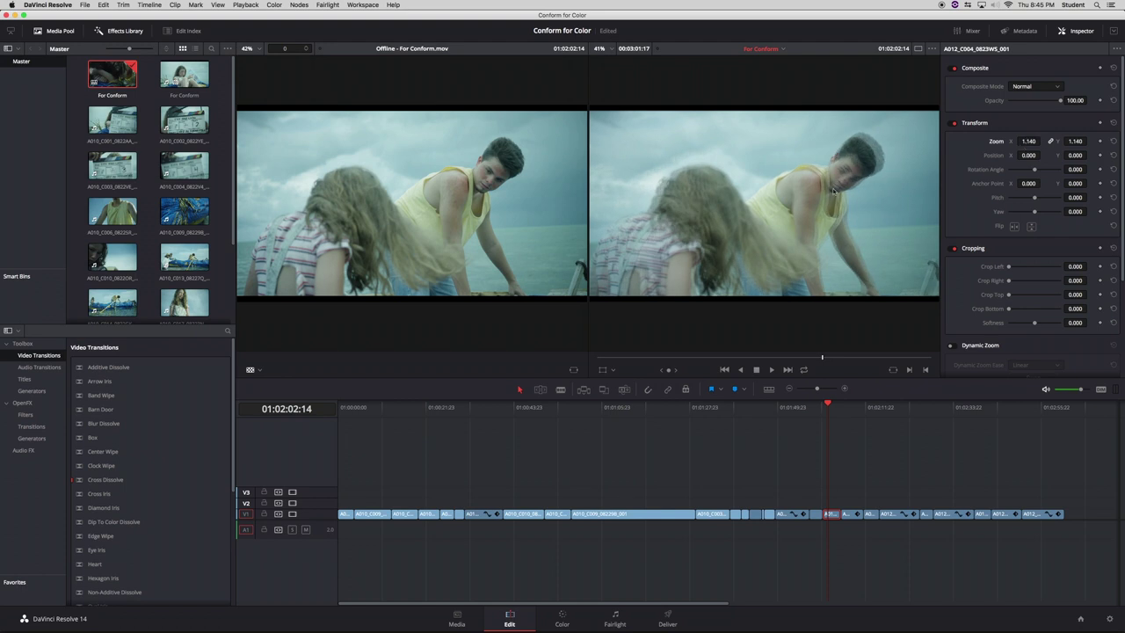
{"action": "left_click_drag", "start_coordinate": [1028, 141], "coordinate": [1029, 140]}
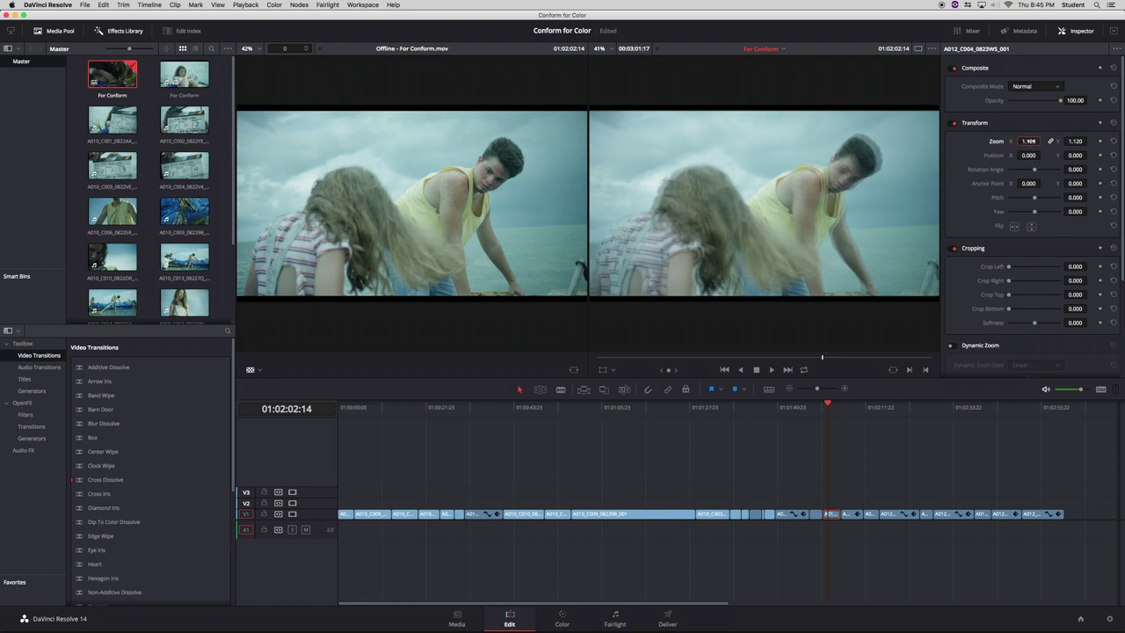
{"action": "type", "text": "0"}
{"action": "key", "text": "Return"}
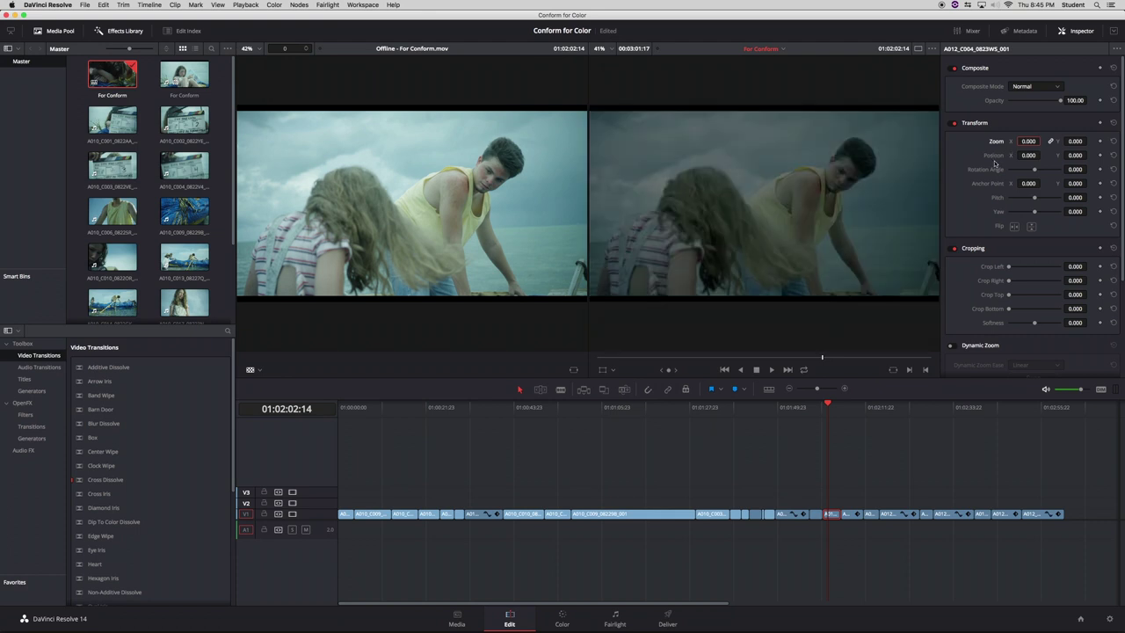
{"action": "left_click_drag", "start_coordinate": [1070, 142], "coordinate": [1099, 140]}
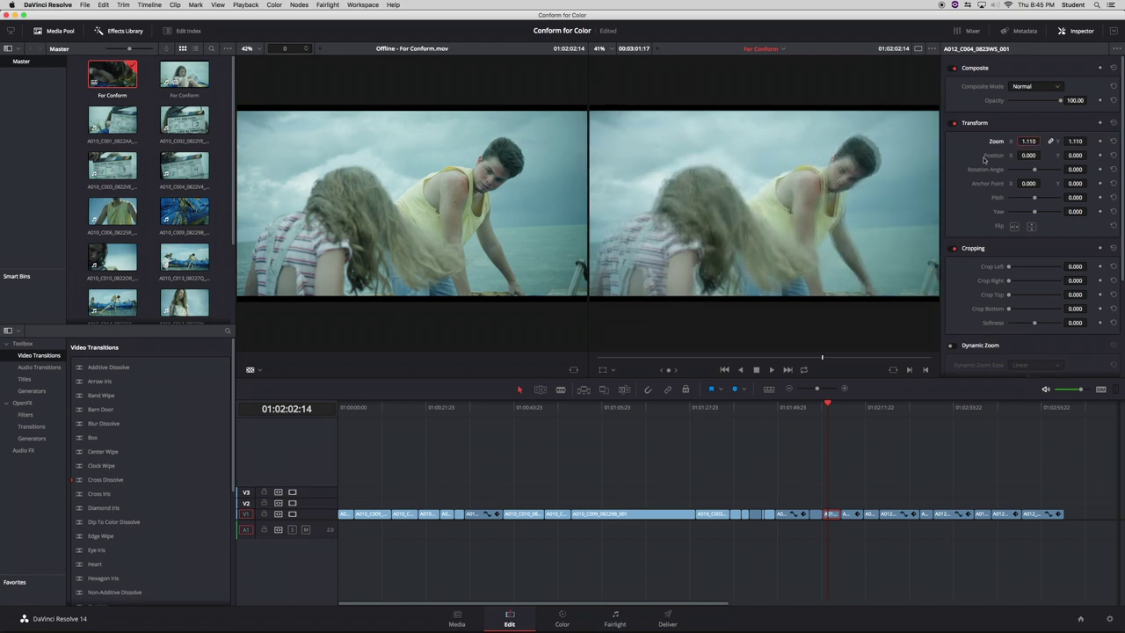
{"action": "key", "text": "super+z"}
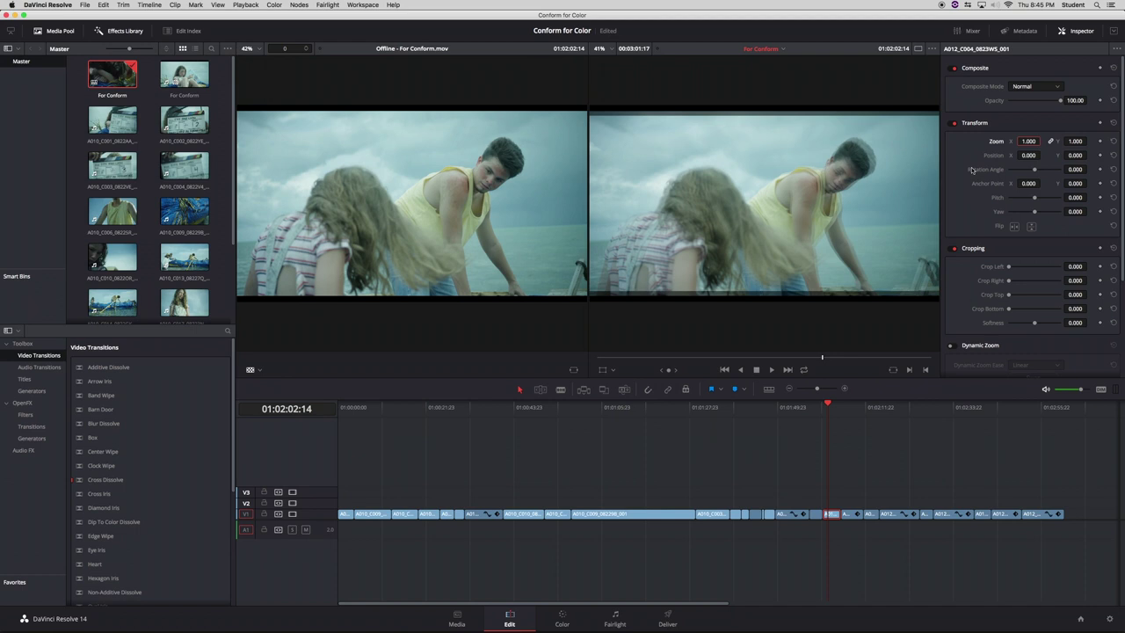
{"action": "key", "text": "super+shift+z"}
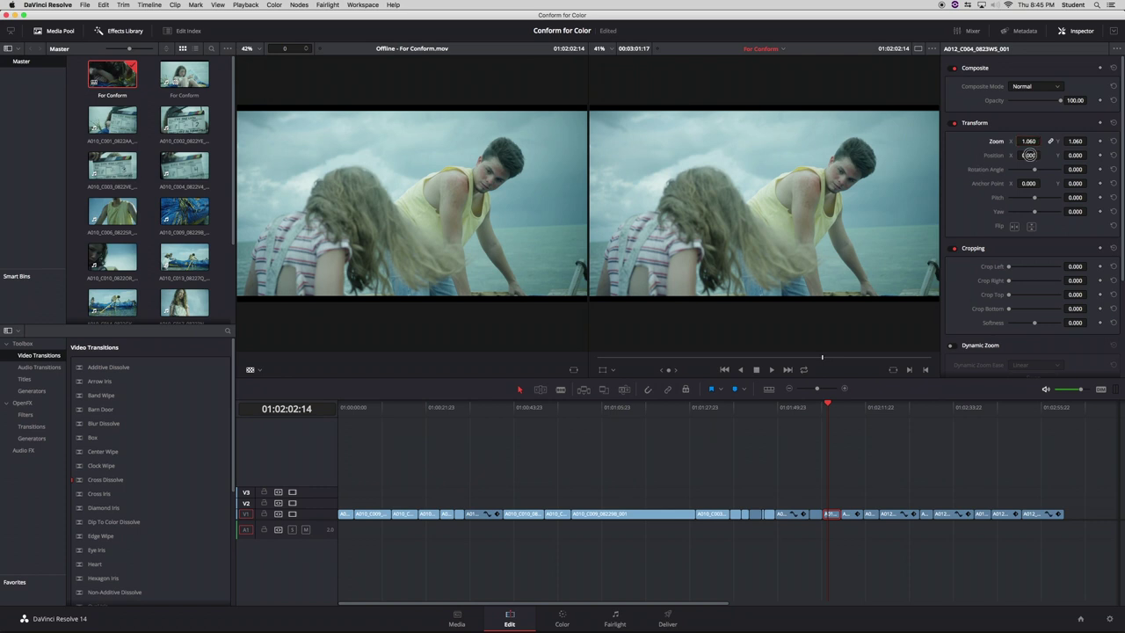
{"action": "left_click_drag", "start_coordinate": [1030, 155], "coordinate": [1028, 155]}
{"action": "left_click_drag", "start_coordinate": [1035, 170], "coordinate": [1035, 170]}
{"action": "scroll", "coordinate": [1054, 208], "scroll_direction": "down", "scroll_amount": 5}
{"action": "scroll", "coordinate": [1054, 208], "scroll_direction": "up", "scroll_amount": 5}
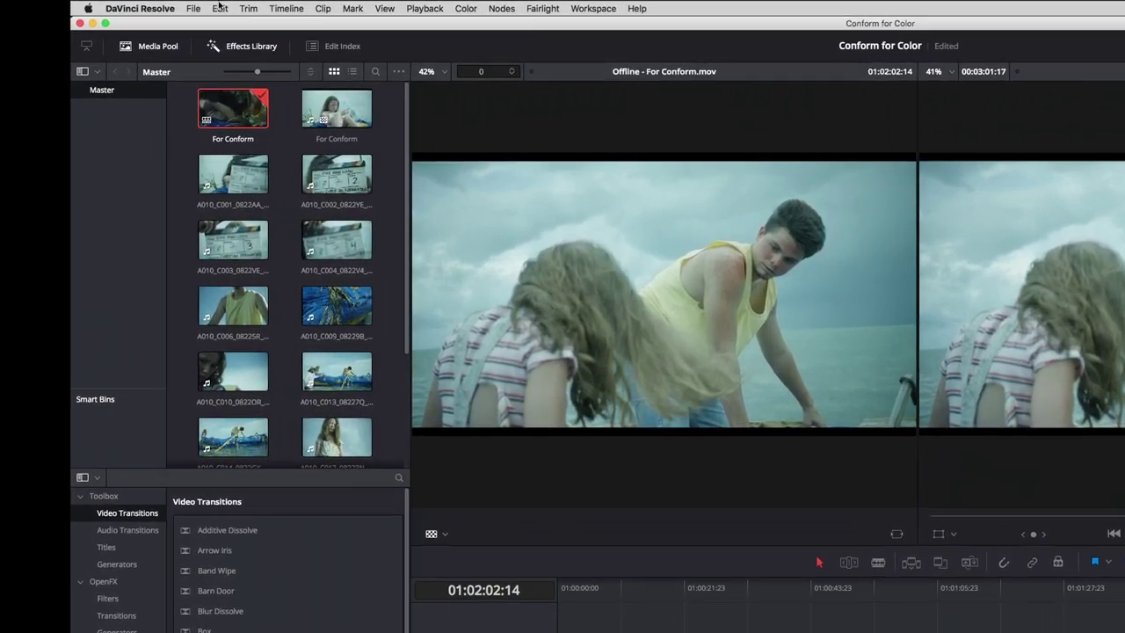
In Media Management, choose Copy and trim used media for the For Conform timeline (4.98 GB).
{"action": "left_click", "coordinate": [84, 4]}
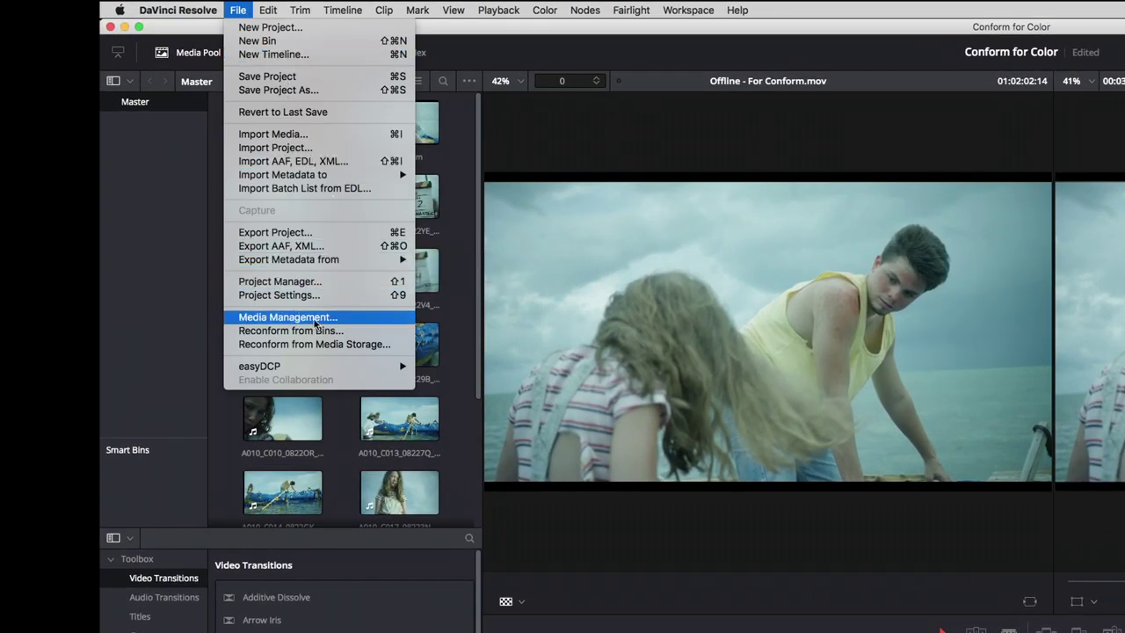
{"action": "left_click", "coordinate": [279, 316]}
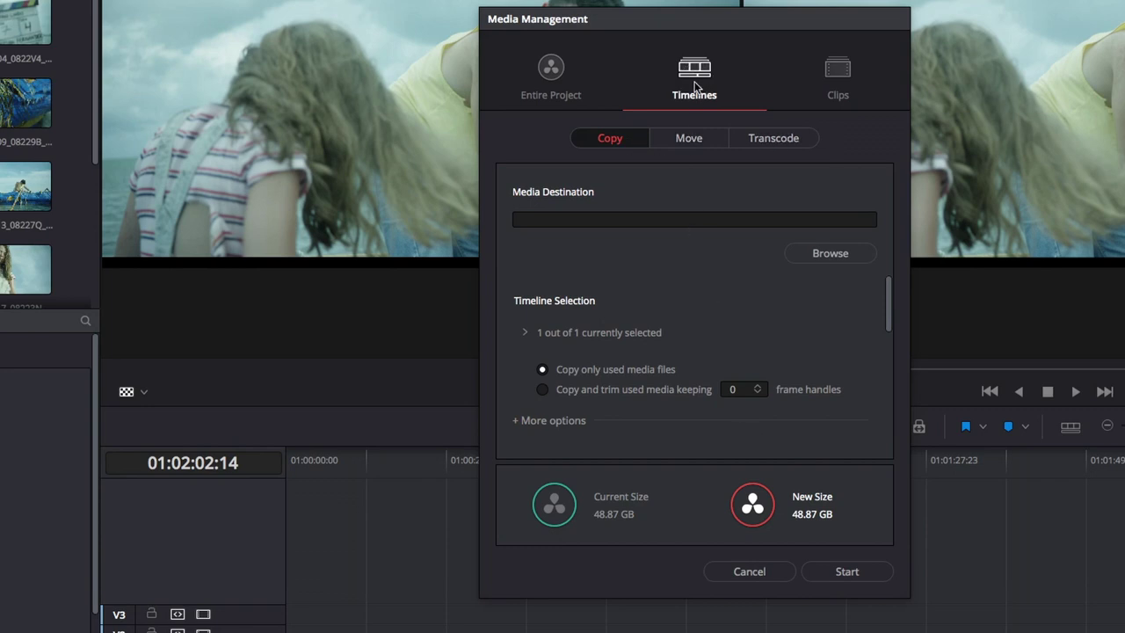
{"action": "left_click", "coordinate": [525, 333]}
{"action": "scroll", "coordinate": [597, 313], "scroll_direction": "down", "scroll_amount": 3}
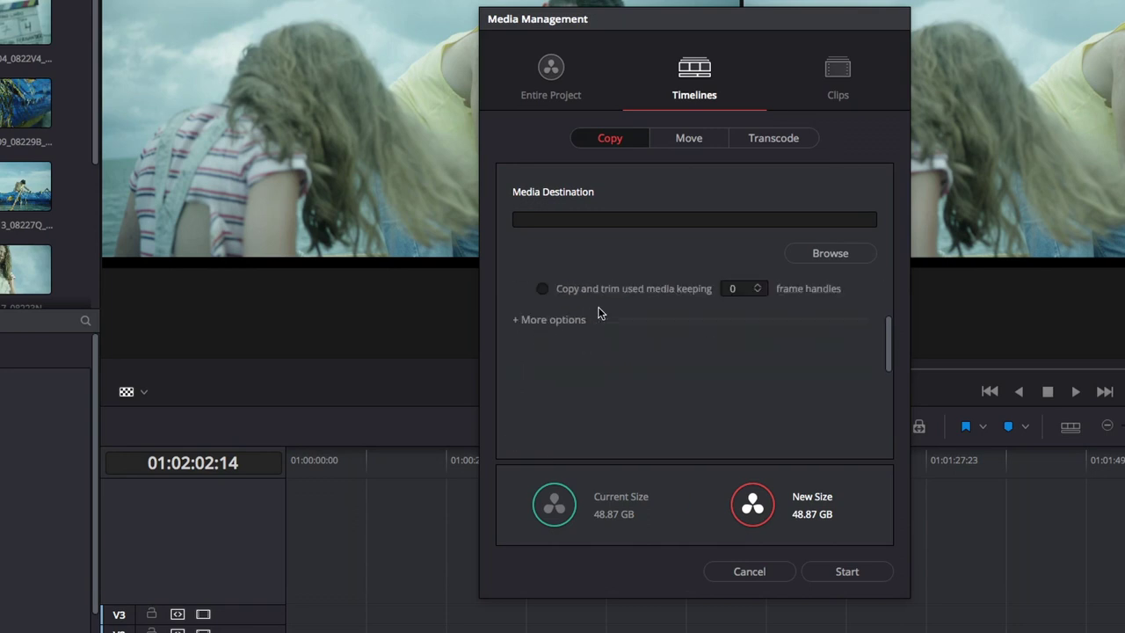
{"action": "scroll", "coordinate": [597, 313], "scroll_direction": "up", "scroll_amount": 3}
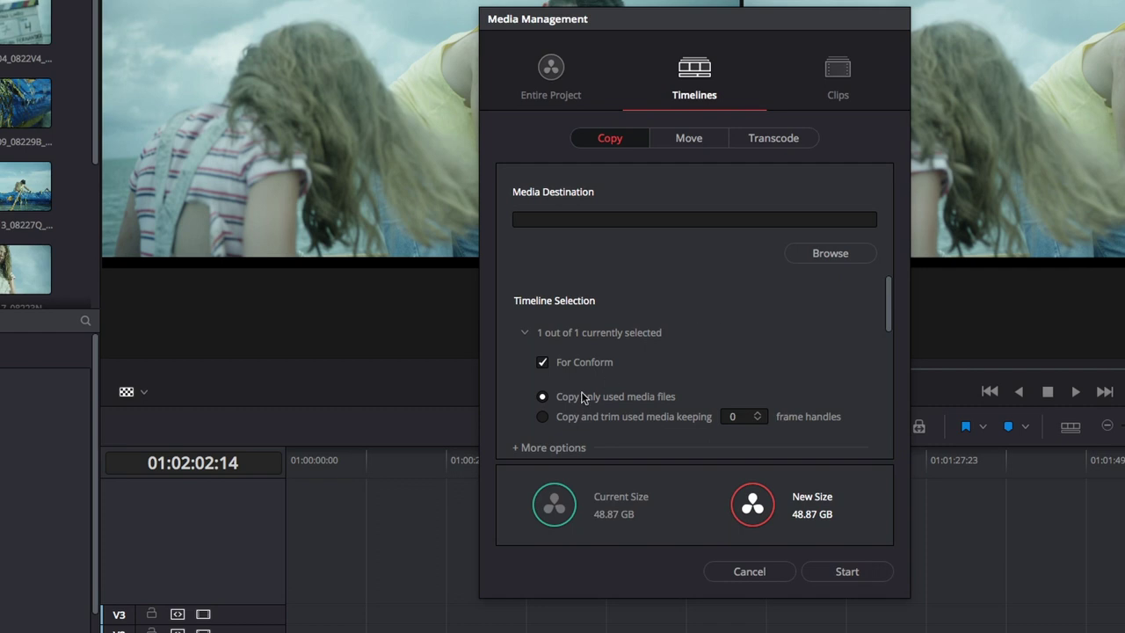
{"action": "left_click", "coordinate": [545, 418]}
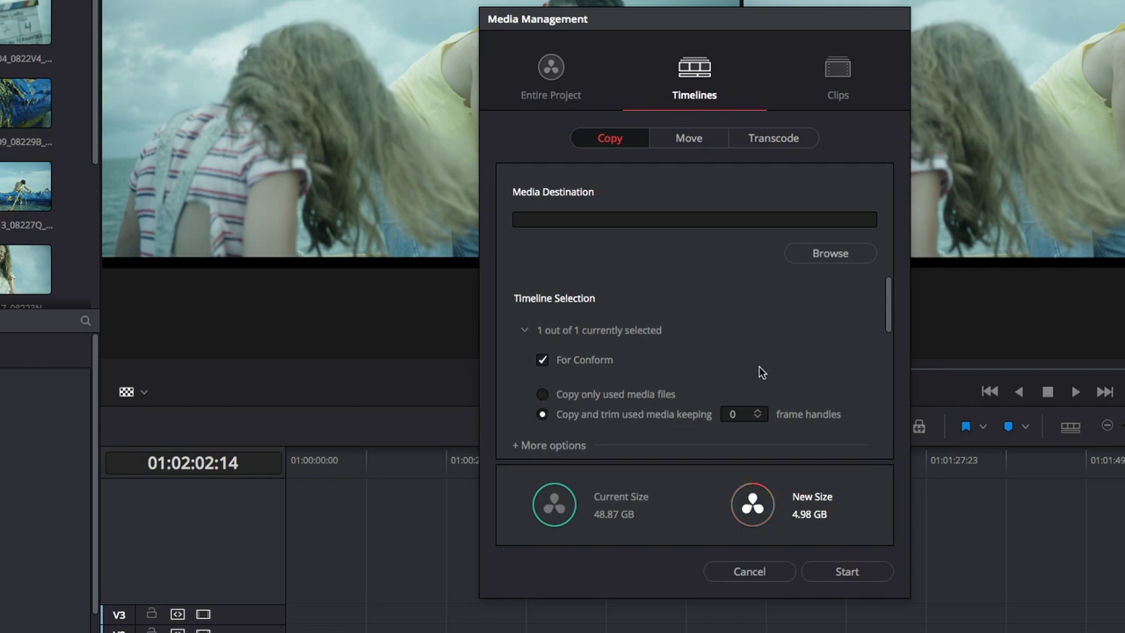
{"action": "scroll", "coordinate": [758, 374], "scroll_direction": "down", "scroll_amount": 2}
{"action": "scroll", "coordinate": [761, 373], "scroll_direction": "down", "scroll_amount": 1}
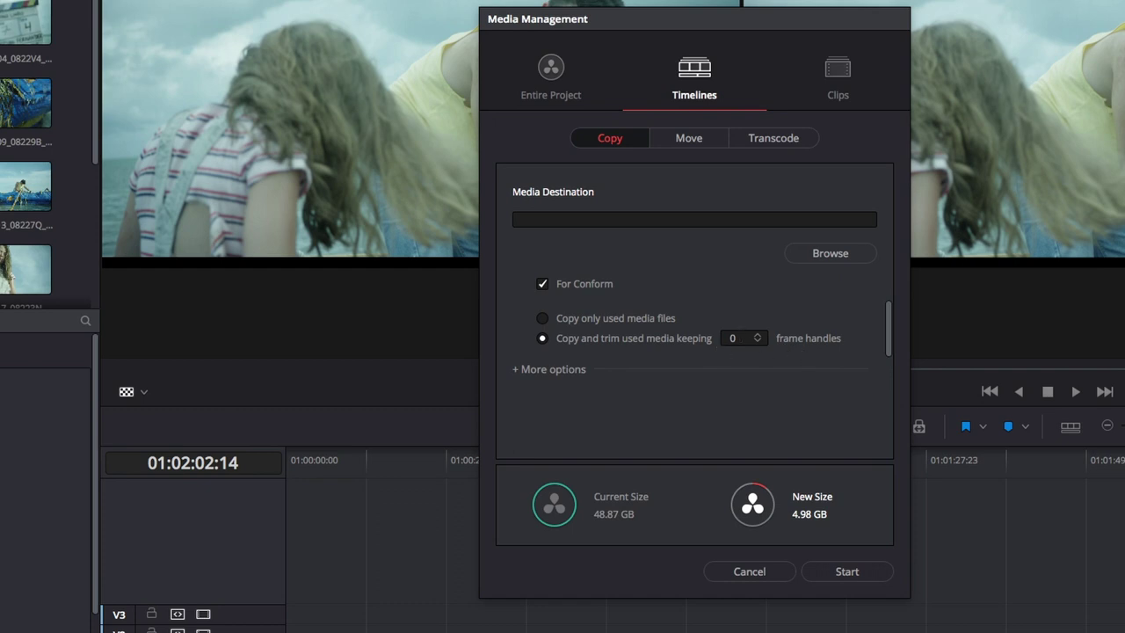
Set the frame handles to 24, then 48, raising the new size to 8.22 GB.
{"action": "left_click", "coordinate": [743, 339]}
{"action": "double_click", "coordinate": [743, 339]}
{"action": "type", "text": "24"}
{"action": "key", "text": "Return"}
{"action": "left_click", "coordinate": [734, 339]}
{"action": "type", "text": "48"}
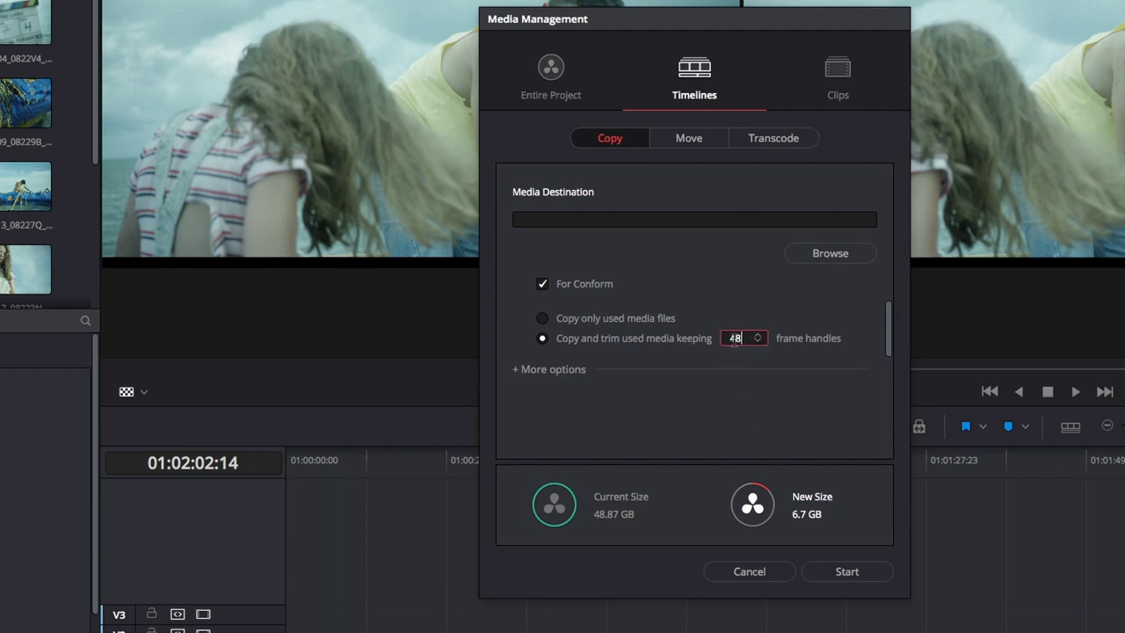
{"action": "left_click", "coordinate": [794, 390]}
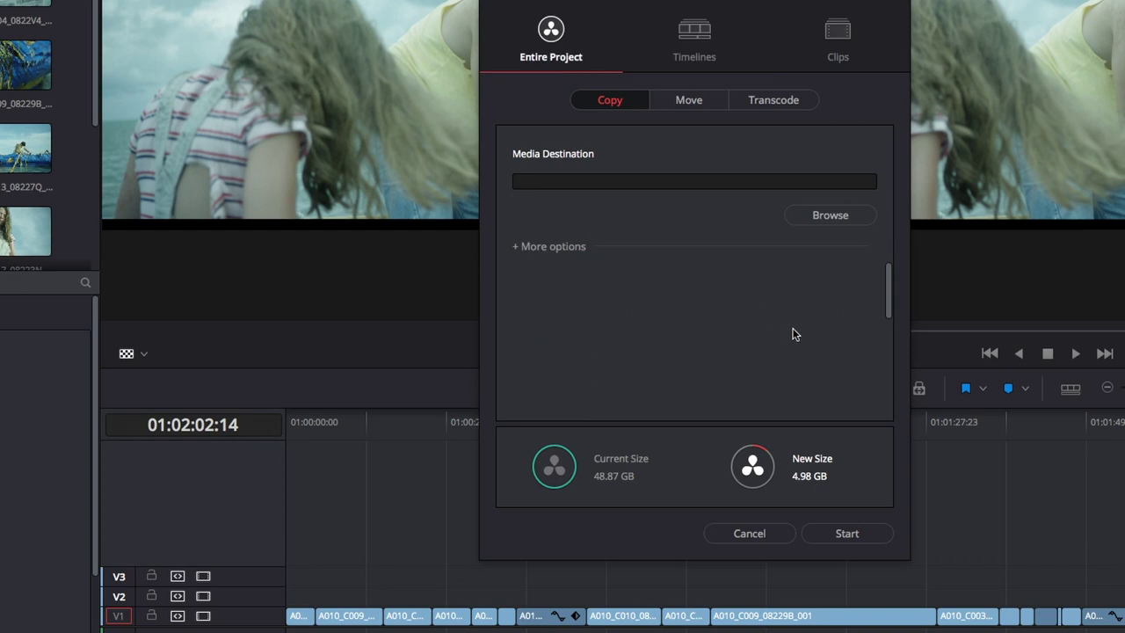
Switch to Timelines copy mode and try 48, then 0 frame handles.
{"action": "left_click", "coordinate": [693, 37]}
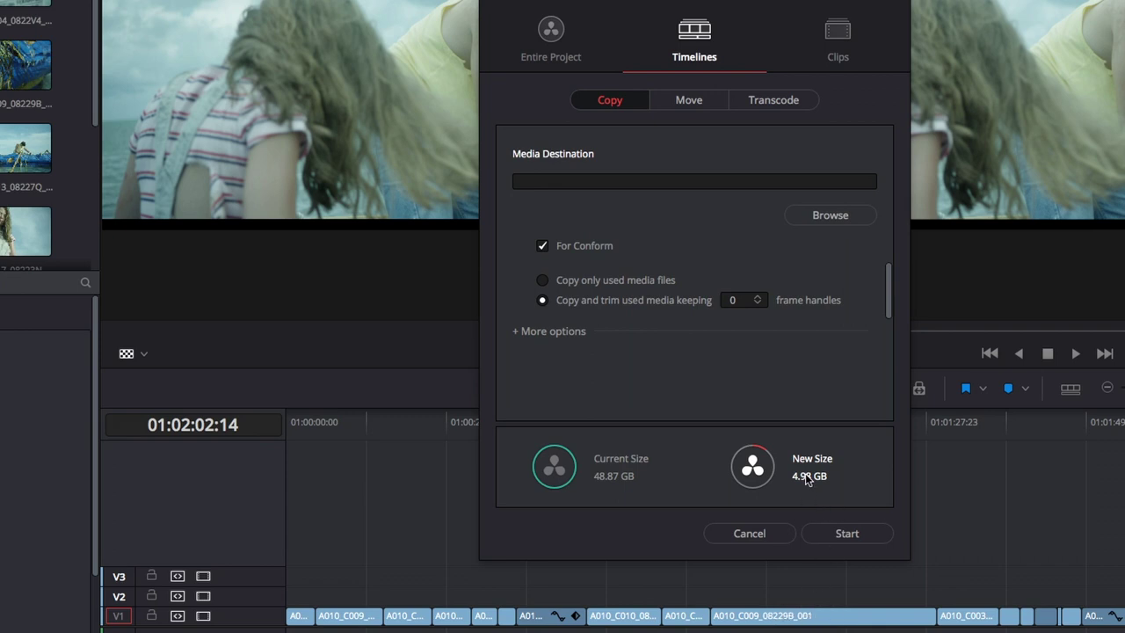
{"action": "double_click", "coordinate": [730, 301]}
{"action": "type", "text": "48"}
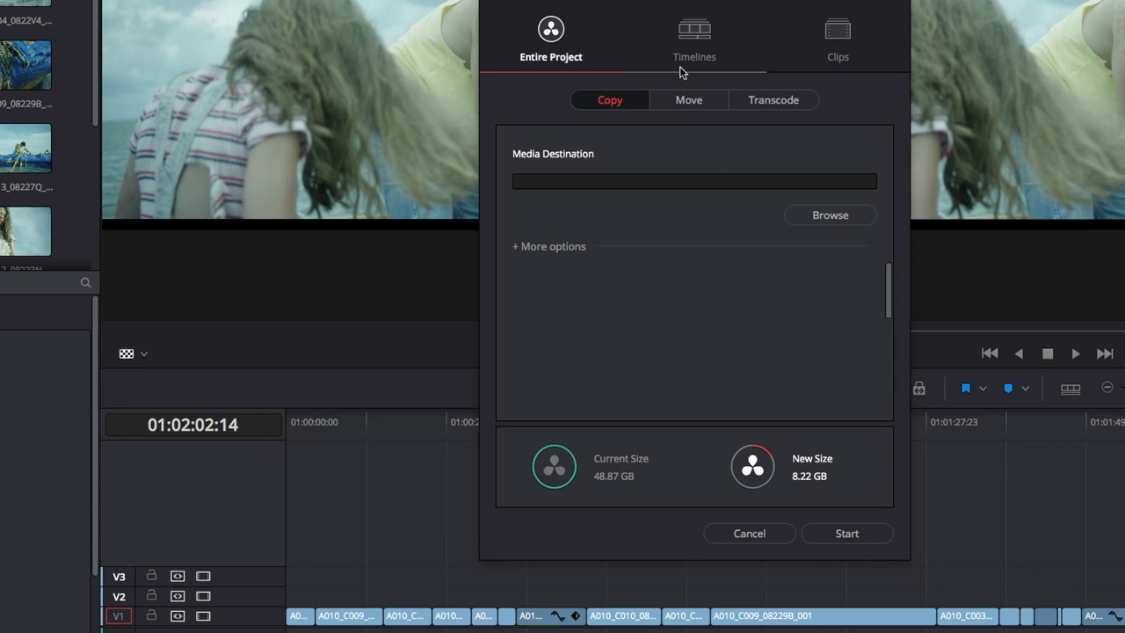
{"action": "left_click", "coordinate": [691, 57]}
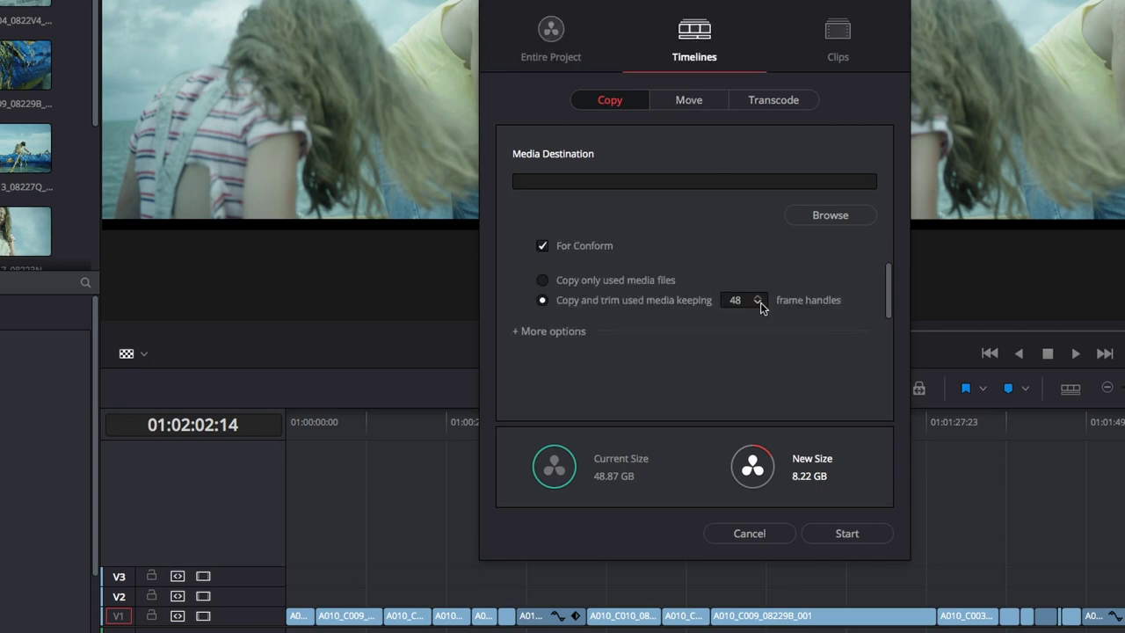
{"action": "left_click", "coordinate": [737, 300]}
{"action": "double_click", "coordinate": [736, 300]}
{"action": "type", "text": "0"}
{"action": "key", "text": "Return"}
Restore 48 frame handles, review the extra copy options, and cancel Media Management.
{"action": "left_click", "coordinate": [719, 300]}
{"action": "double_click", "coordinate": [719, 300]}
{"action": "type", "text": "48"}
{"action": "key", "text": "Return"}
{"action": "left_click", "coordinate": [521, 331]}
{"action": "scroll", "coordinate": [652, 380], "scroll_direction": "down", "scroll_amount": 1}
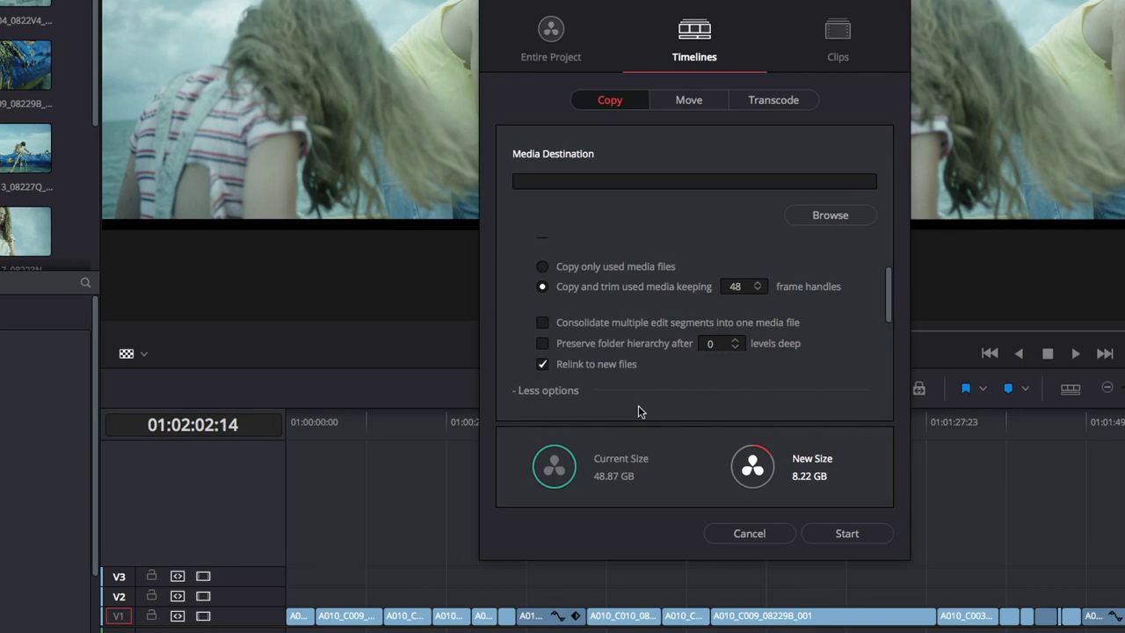
{"action": "left_click", "coordinate": [744, 532]}
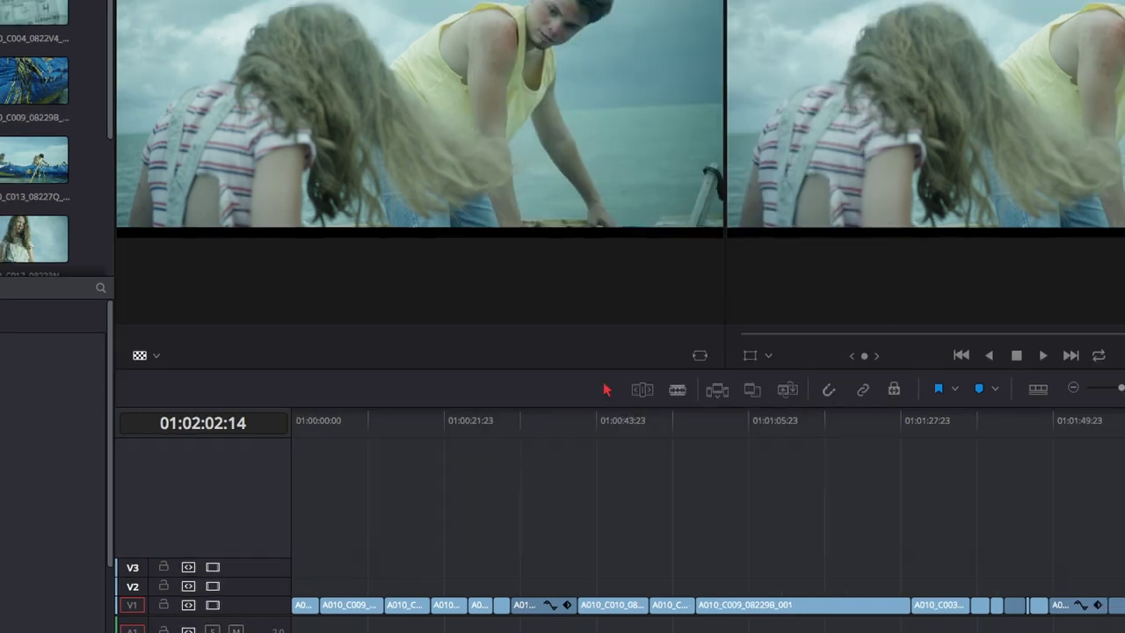
On the Color page, drag the Offset wheel to give the shot a strong magenta cast.
{"action": "key", "text": "shift+6"}
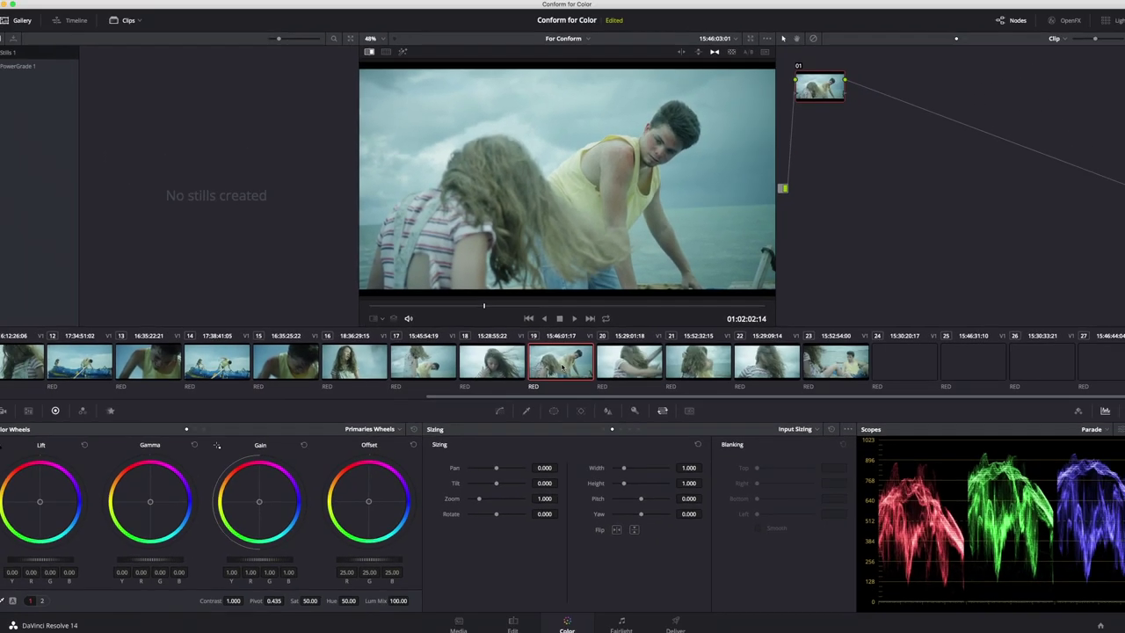
{"action": "left_click_drag", "start_coordinate": [383, 496], "coordinate": [406, 450]}
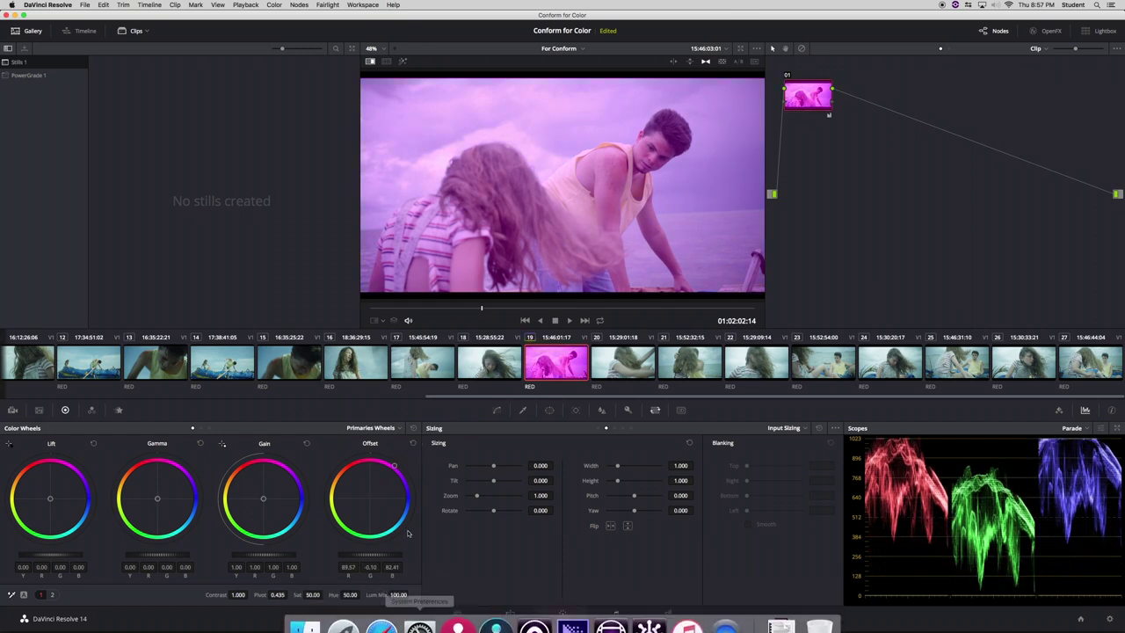